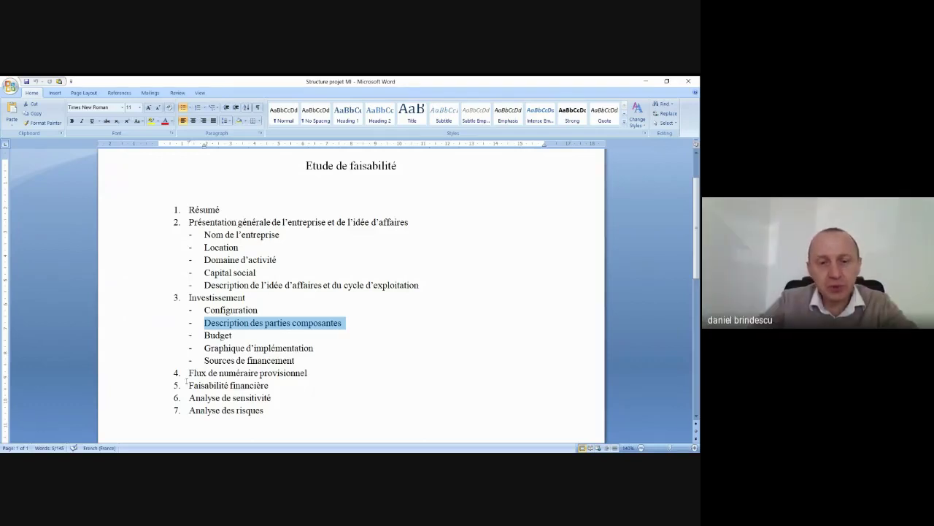
left_click(131, 361)
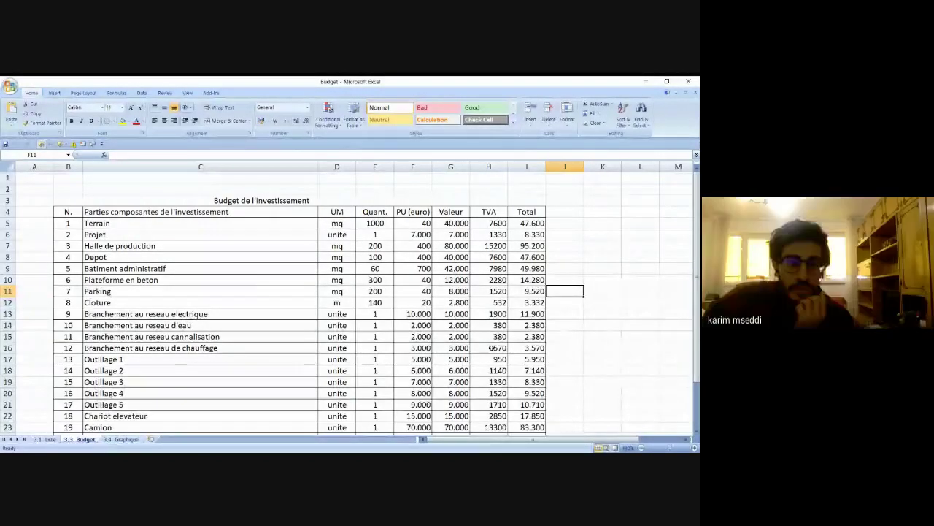
left_click(626, 290)
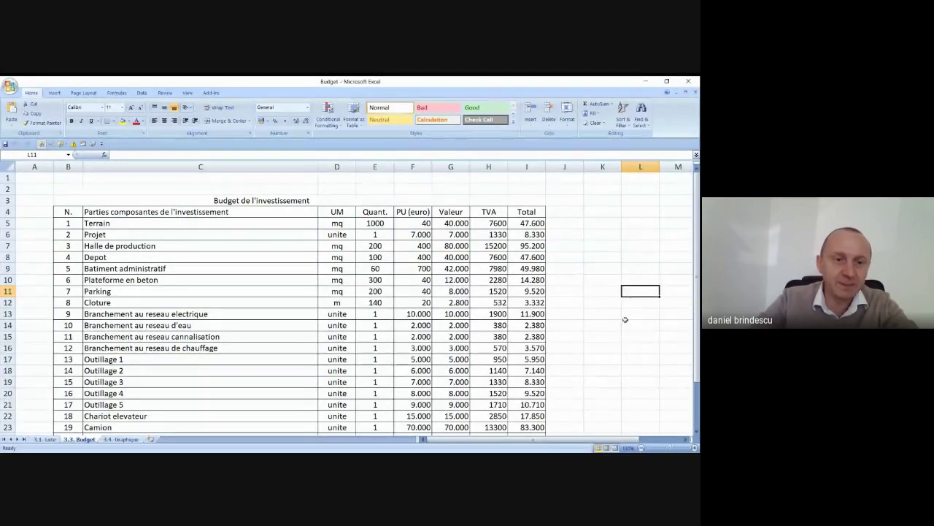
left_click(629, 322)
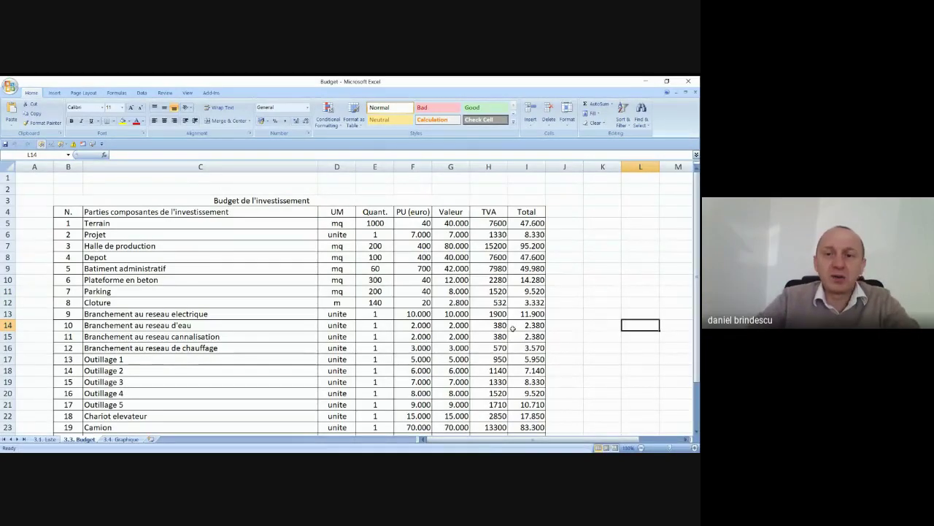
left_click(625, 299)
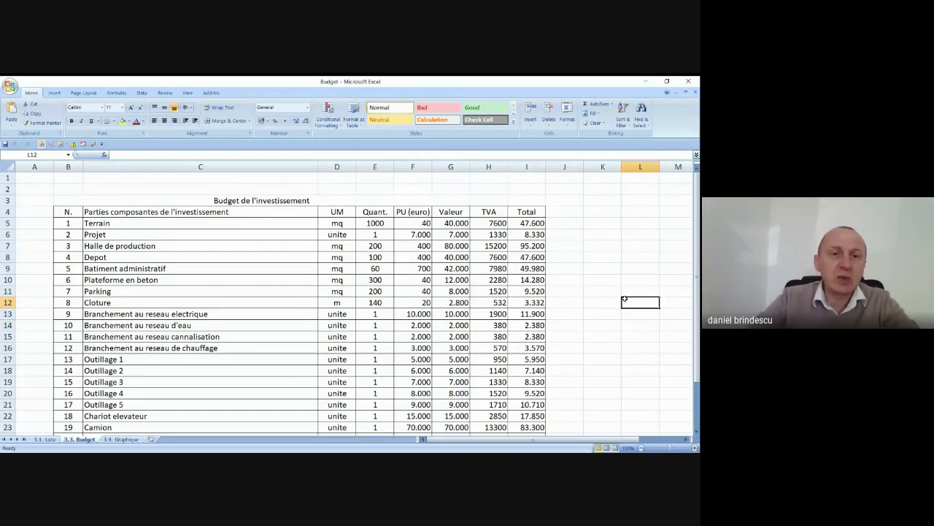
Review the budget's investment components from Terrain through the Outillage rows to Camion, and the overall total in I28
left_click(122, 226)
left_click(137, 235)
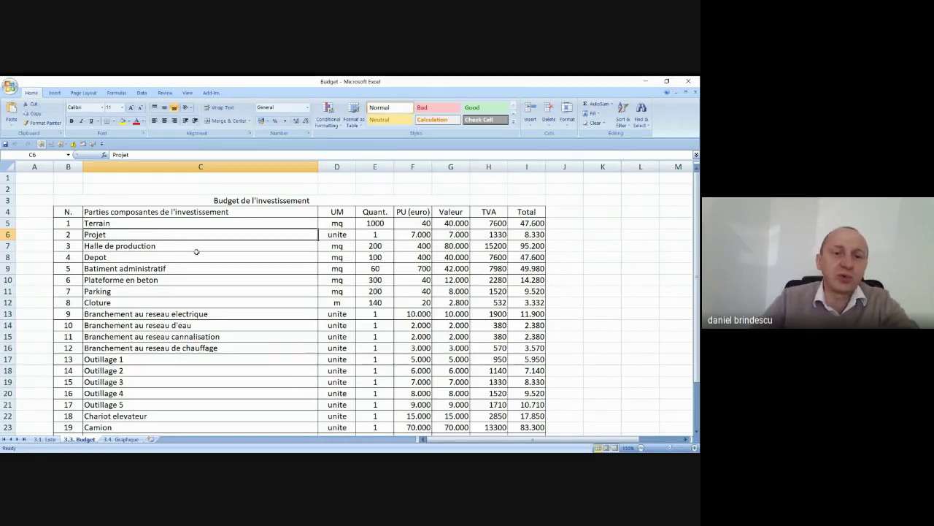
left_click(142, 246)
left_click(131, 259)
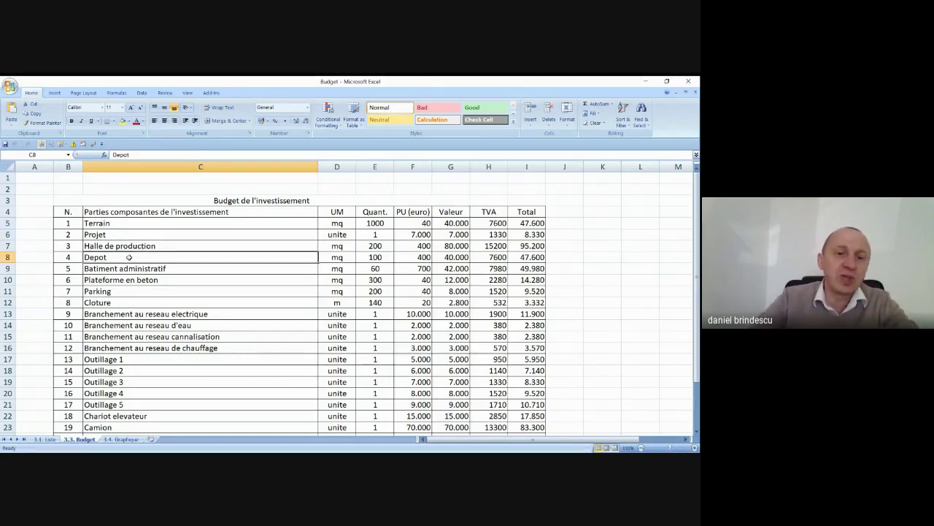
left_click(150, 267)
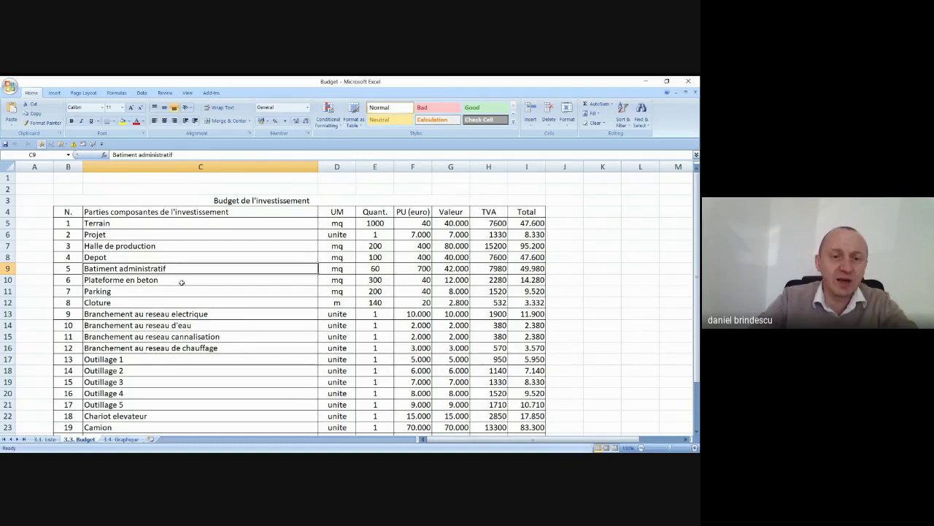
scroll(180, 282, "down", 1)
scroll(183, 287, "down", 1)
left_click_drag(139, 291, 143, 336)
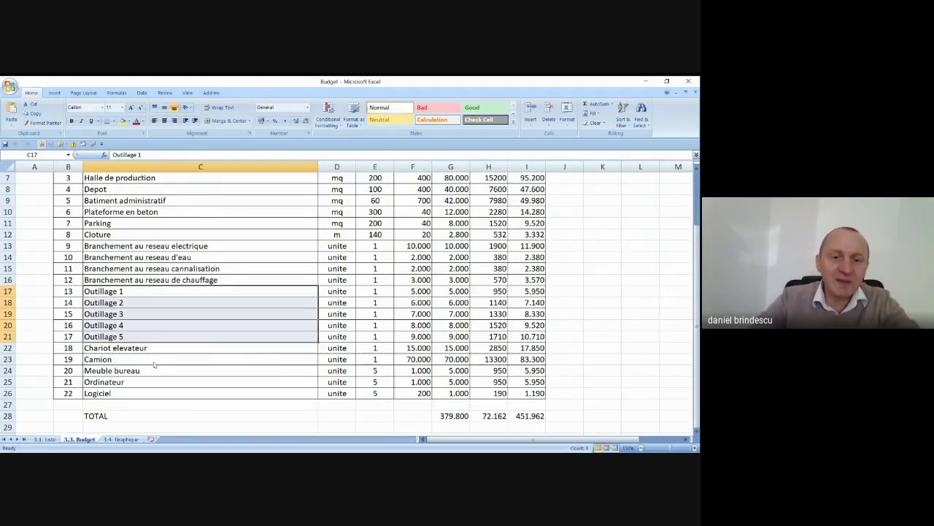
left_click(154, 359)
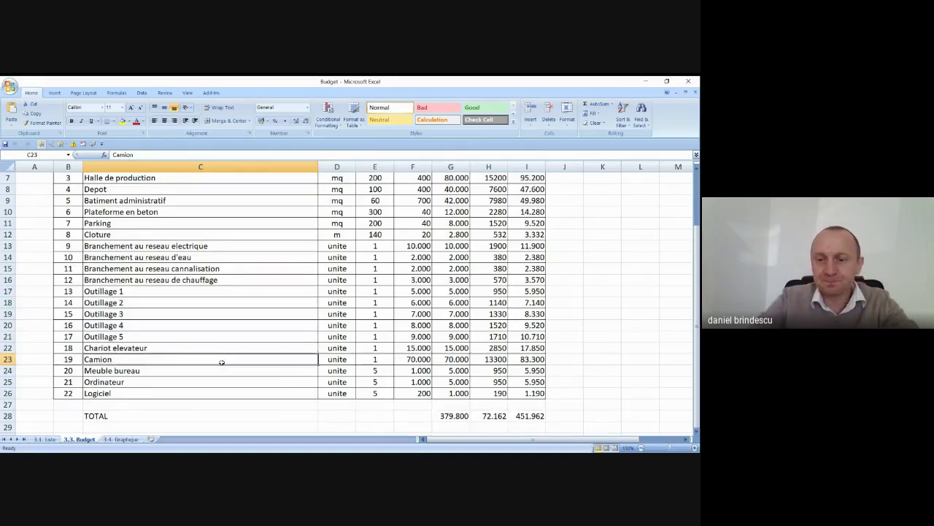
scroll(544, 346, "up", 1)
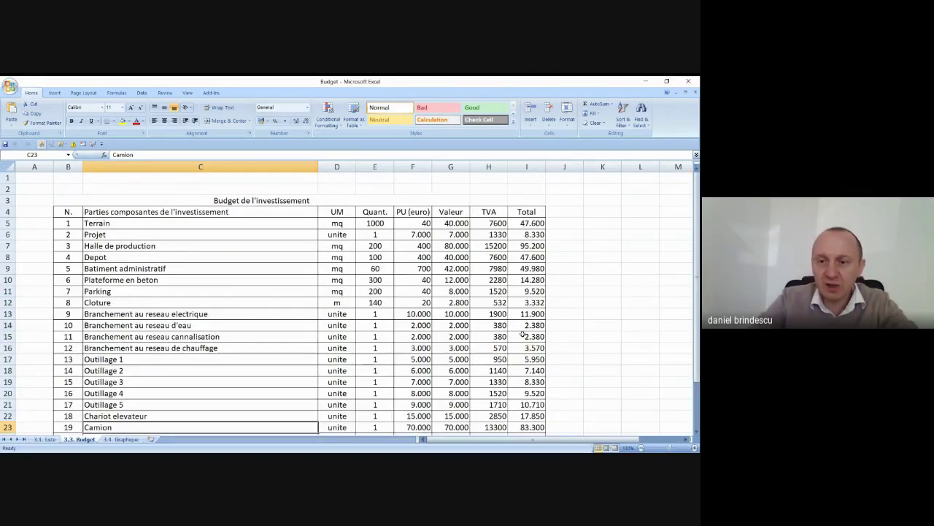
scroll(517, 369, "down", 3)
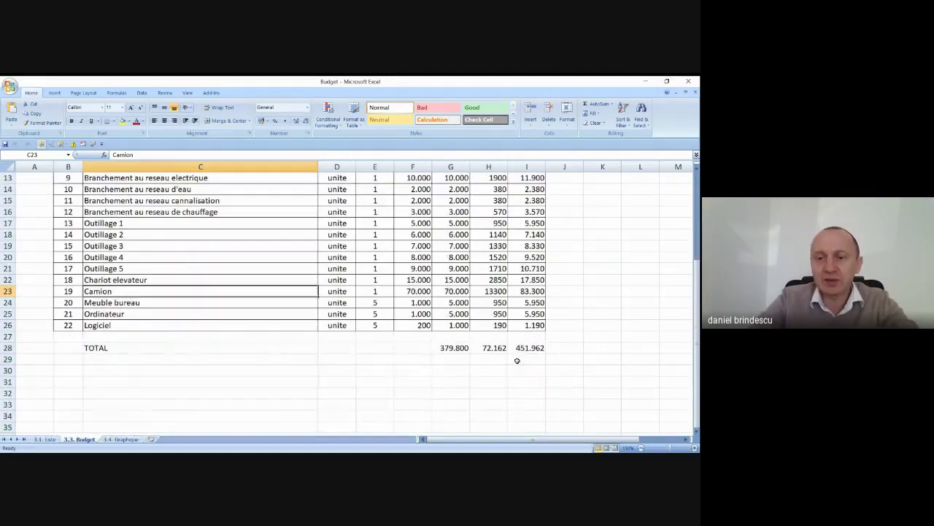
left_click(516, 348)
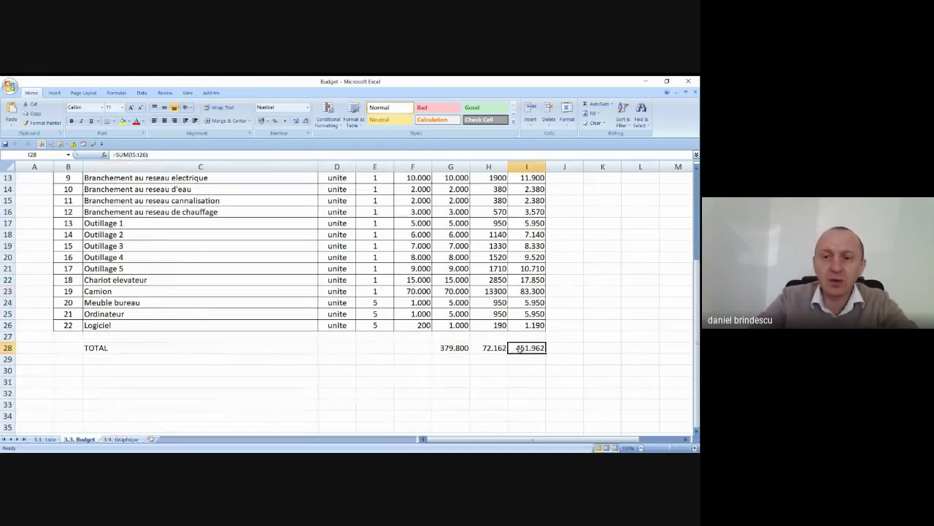
left_click(591, 356)
left_click(598, 345)
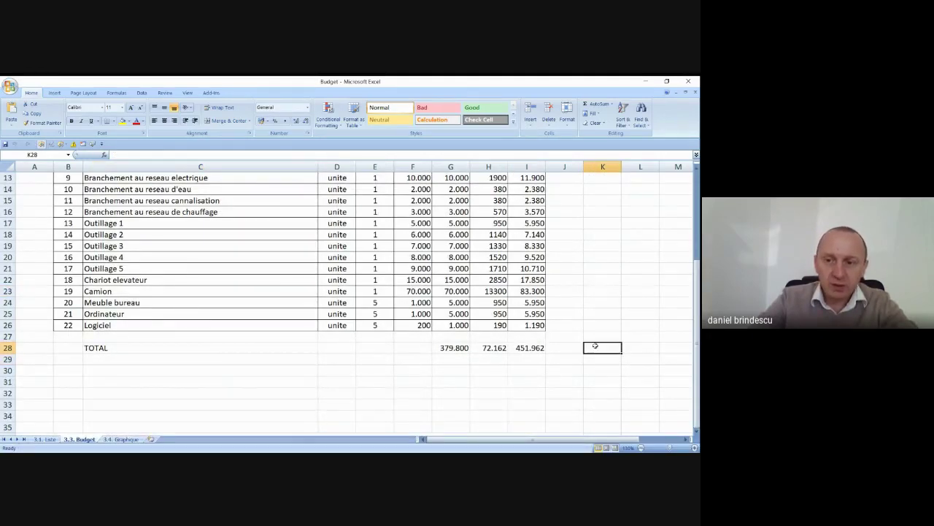
left_click(597, 337)
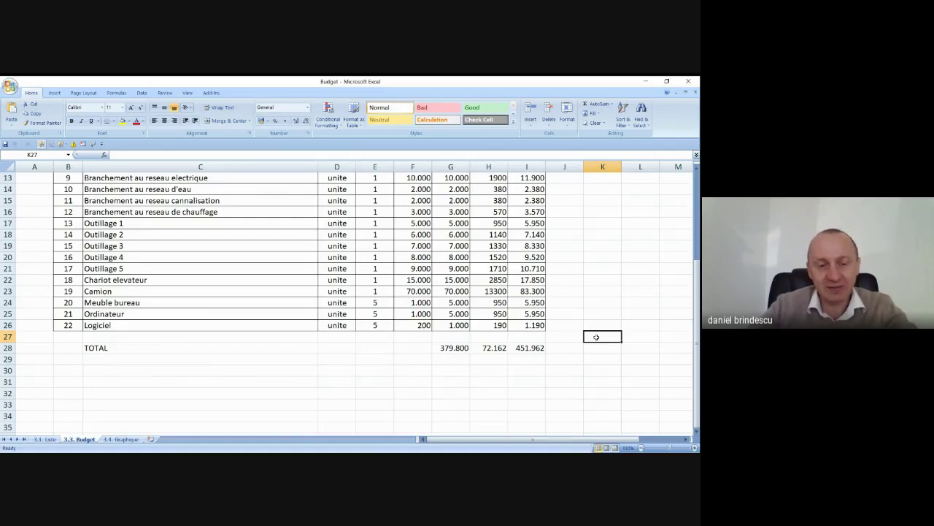
left_click(601, 233)
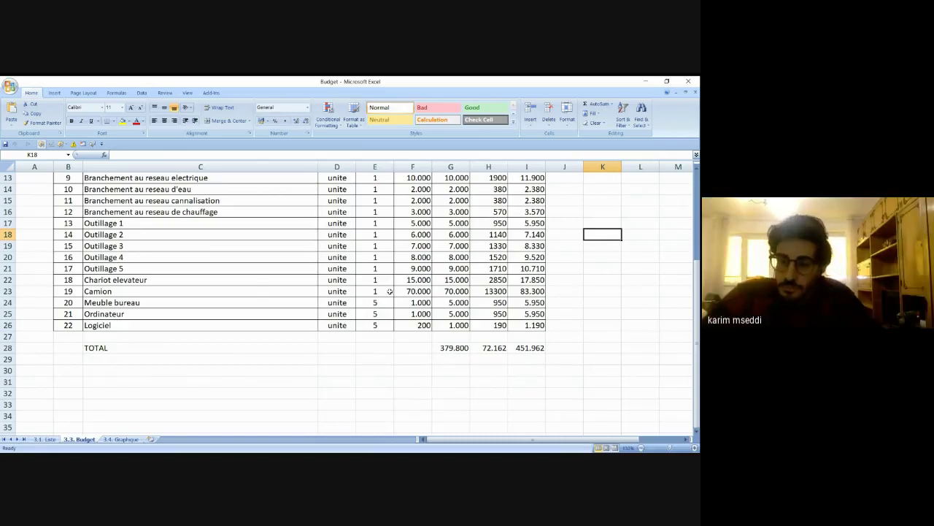
left_click(595, 281)
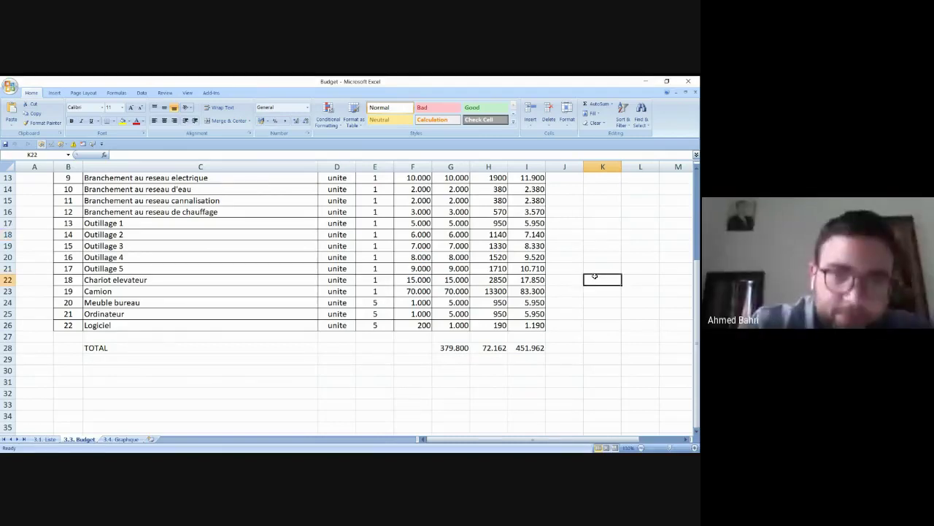
scroll(598, 280, "up", 3)
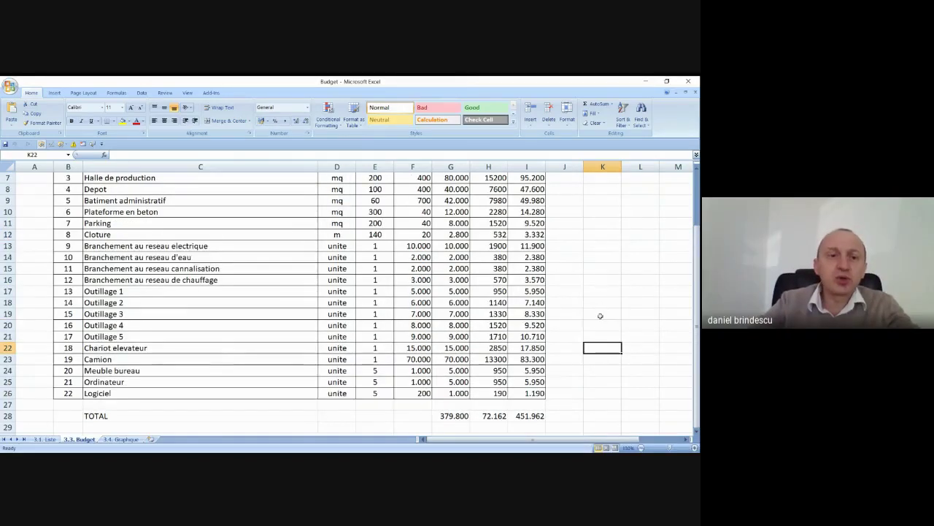
scroll(599, 322, "up", 1)
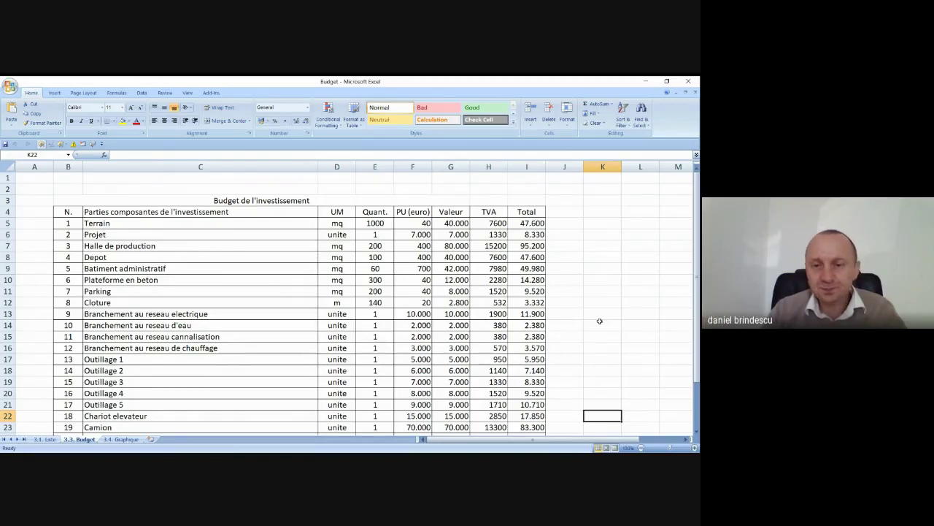
left_click(602, 323)
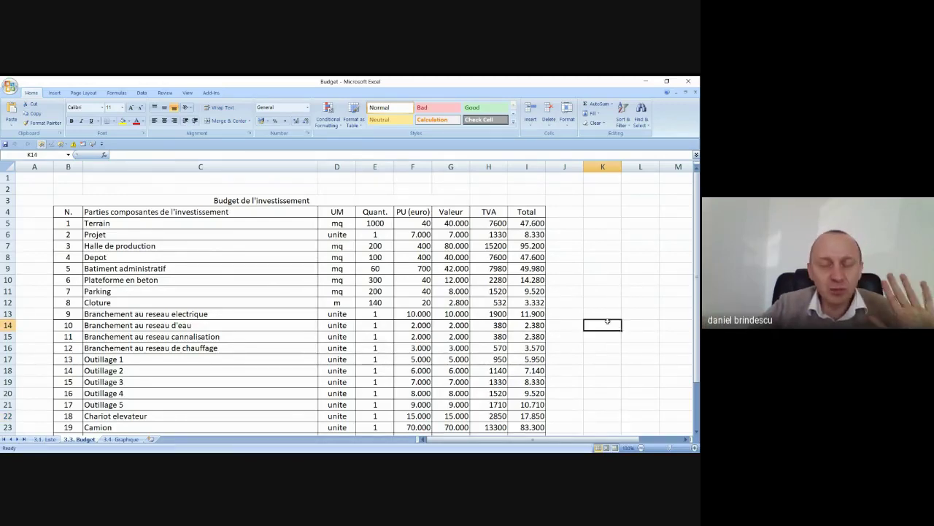
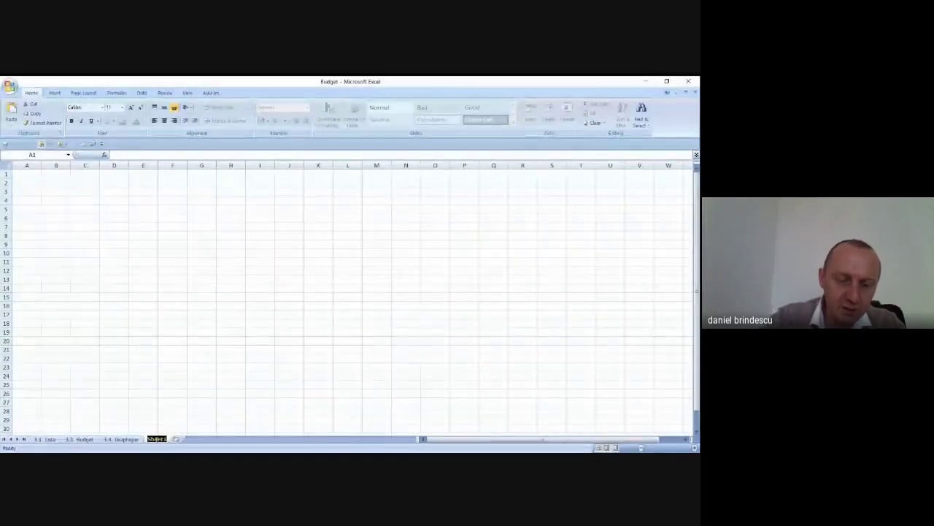
Rename the new blank worksheet as credit
type("c")
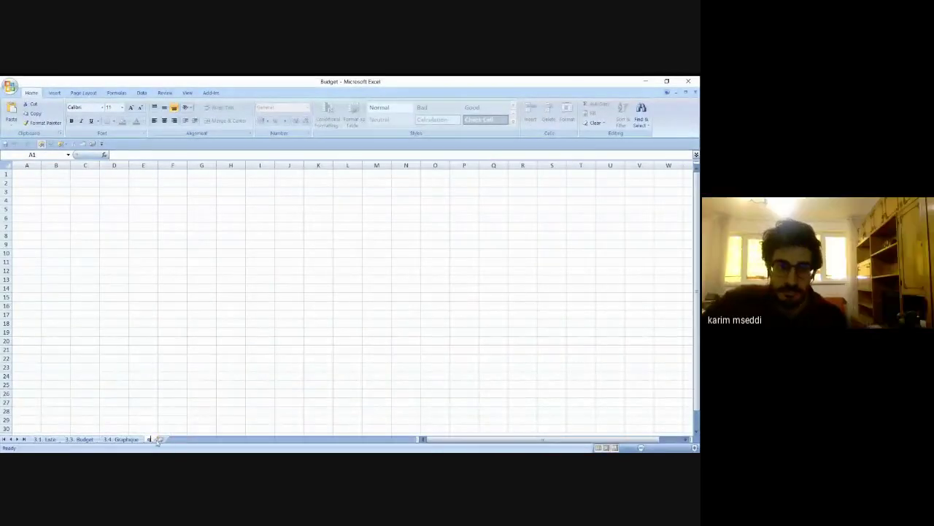
type("redit")
key("Return")
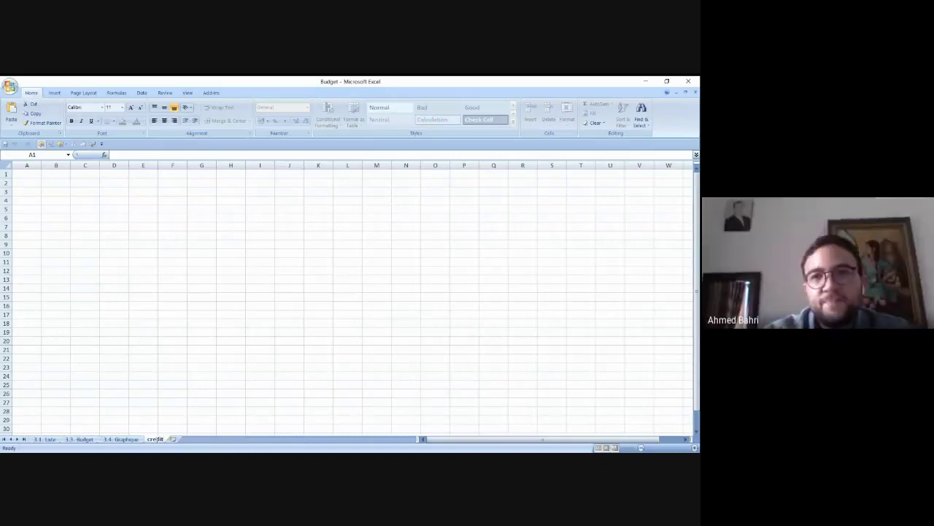
left_click(259, 220)
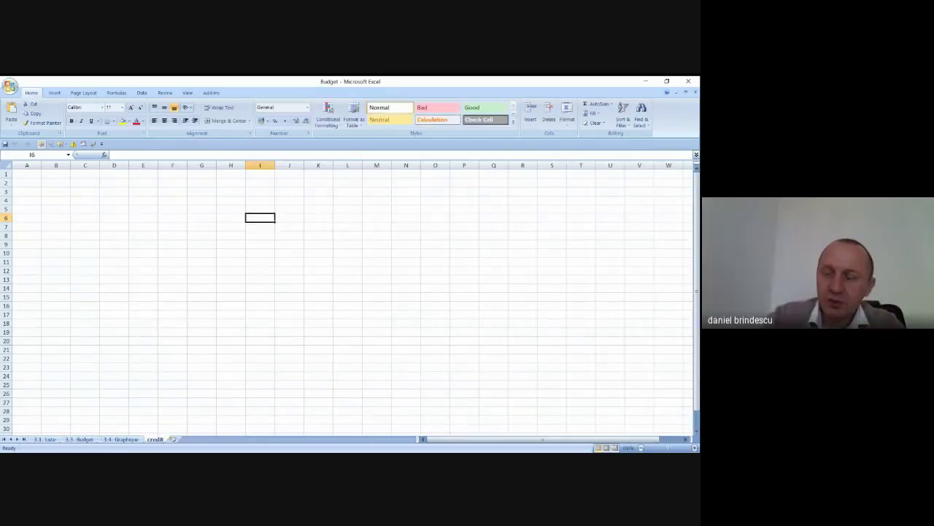
left_click(474, 271)
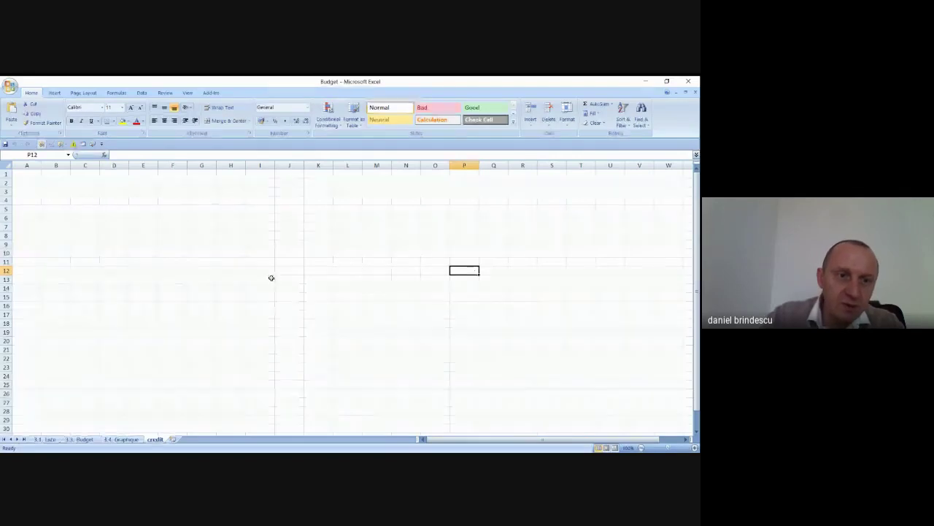
Enter the header Nr. in A9 and start the numbering below it with 1 in A10 and 2 in A11
left_click(34, 245)
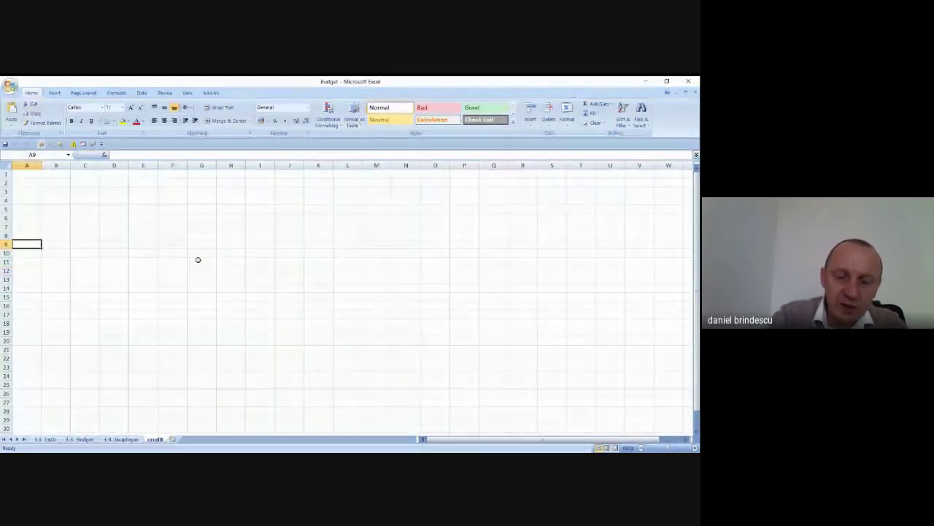
type("Nr.")
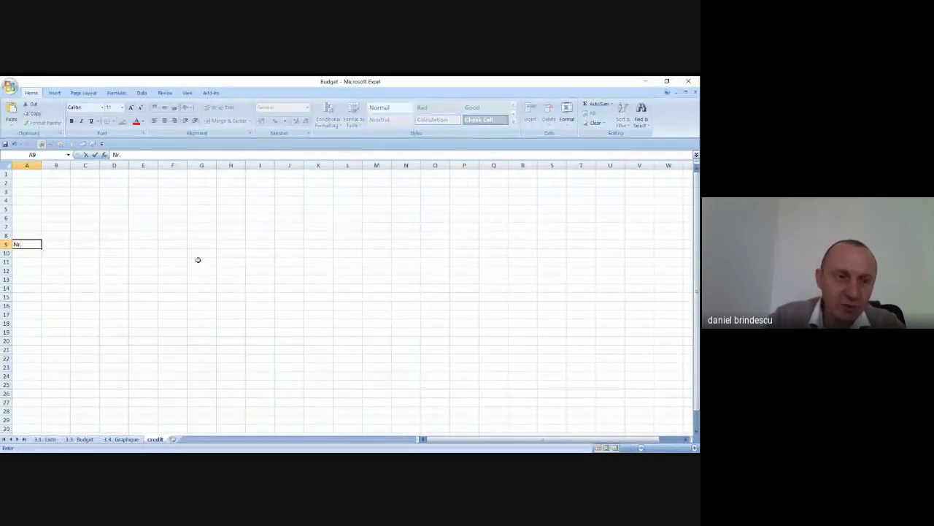
key("Return")
type("1")
key("Return")
type("2")
key("Return")
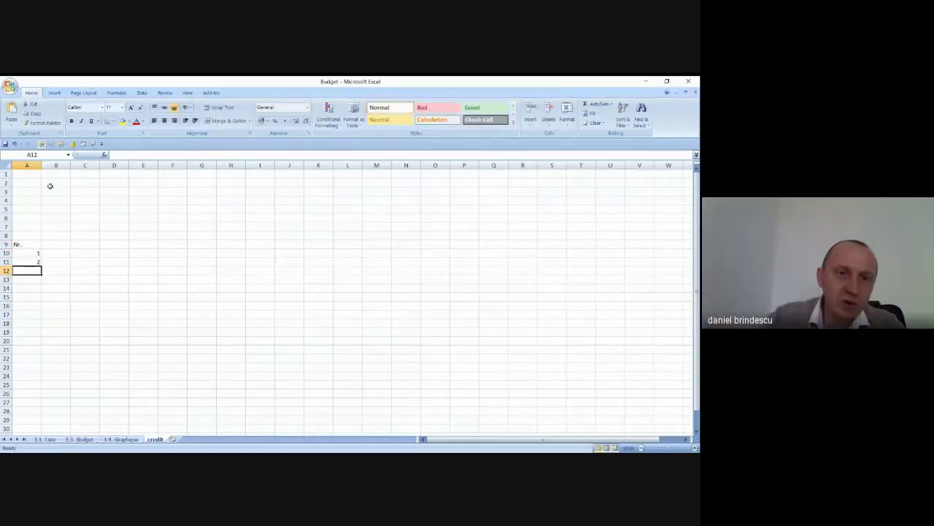
Center the contents of the whole column A horizontally
left_click(26, 165)
left_click(164, 121)
left_click(143, 245)
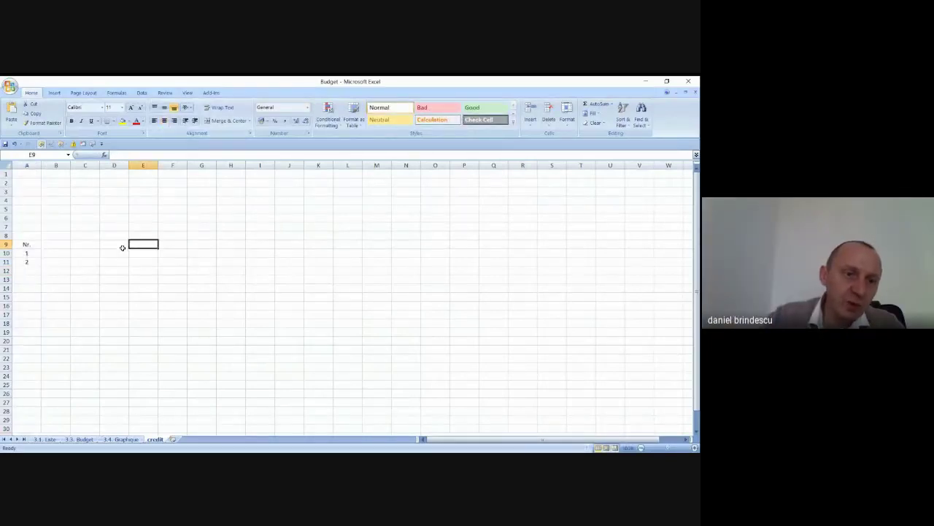
Extend the number series from A10:A11 down column A, continuing past 21
left_click_drag(26, 252, 42, 407)
scroll(91, 359, "up", 9)
scroll(90, 359, "up", 5)
Widen column B to about double its width and enter the header "Solde initiale" in B9
left_click(60, 245)
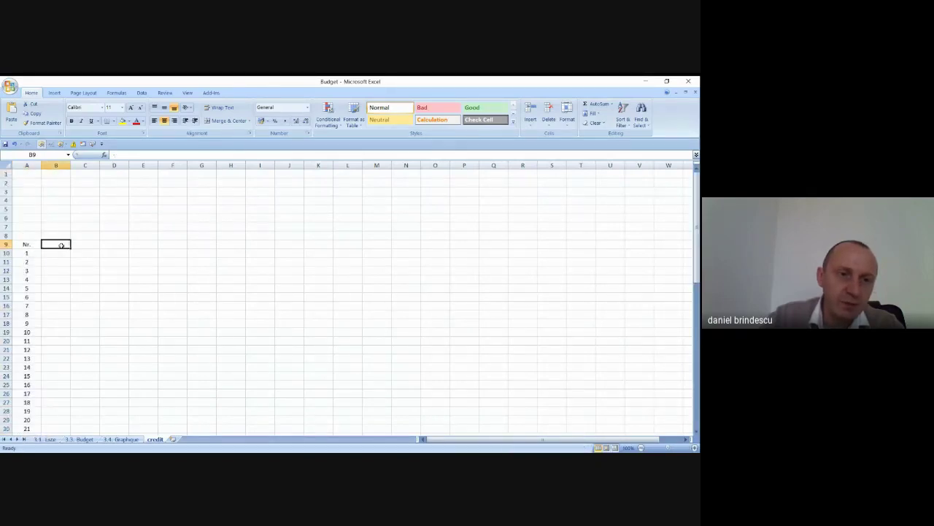
left_click_drag(68, 166, 101, 165)
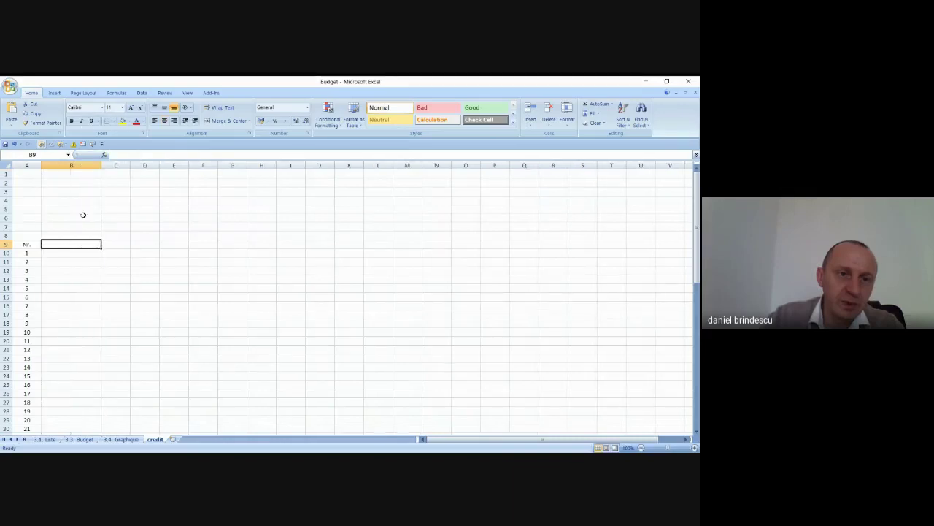
type("Solde")
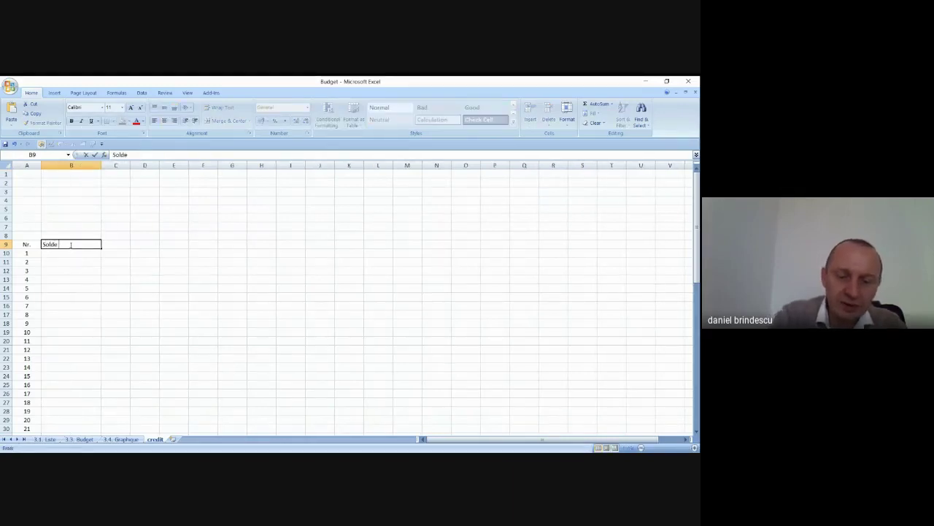
type(" initiale")
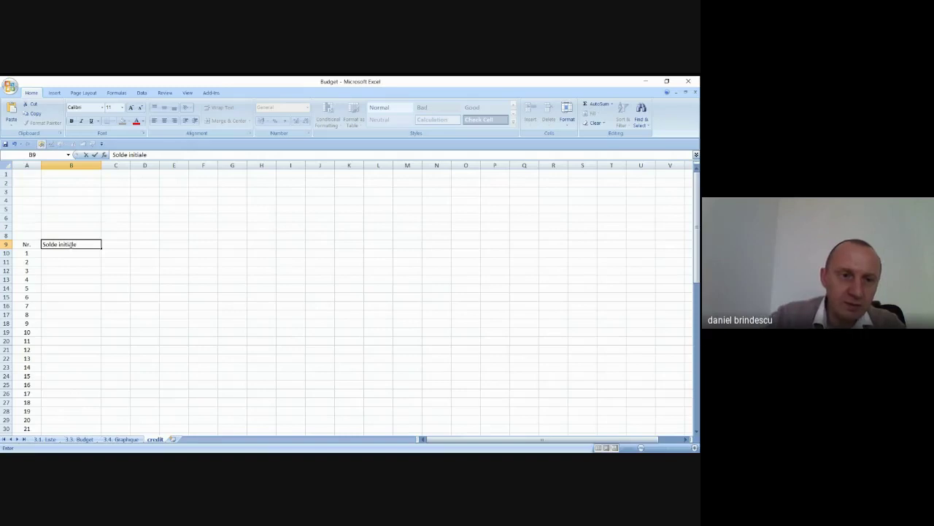
Enter the header "Principal" in C9, beside the "Solde initiale" header
left_click(116, 243)
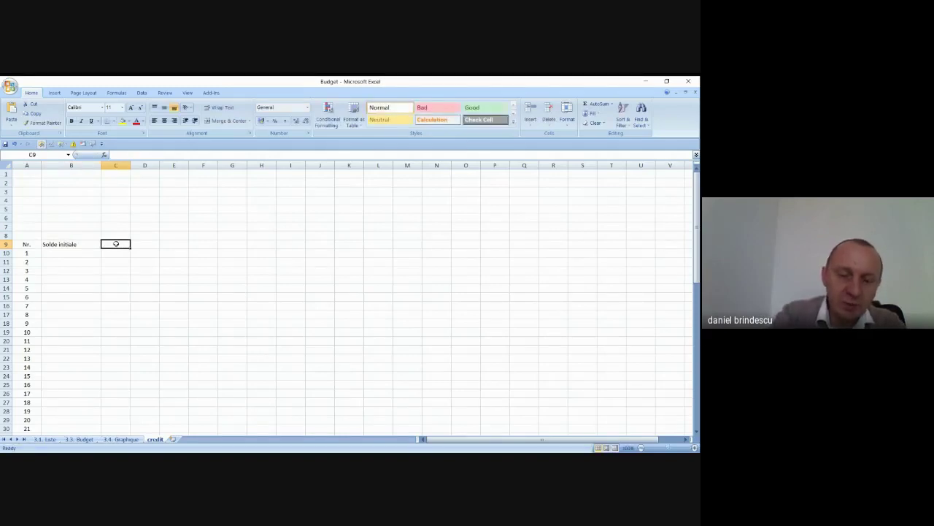
type("Pri")
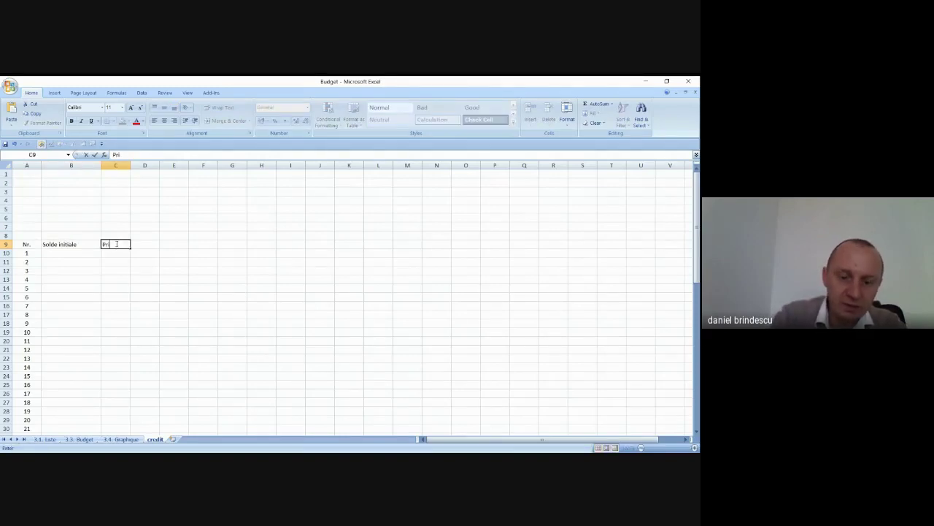
type("ncipal")
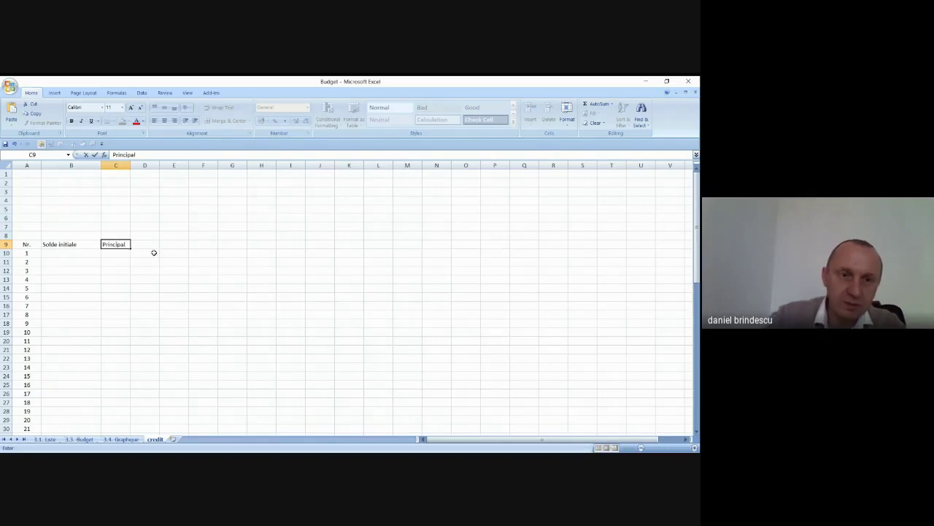
Enter the headers "Interet" in D9 and "Frais de G" in E9
left_click(149, 244)
type("Interet")
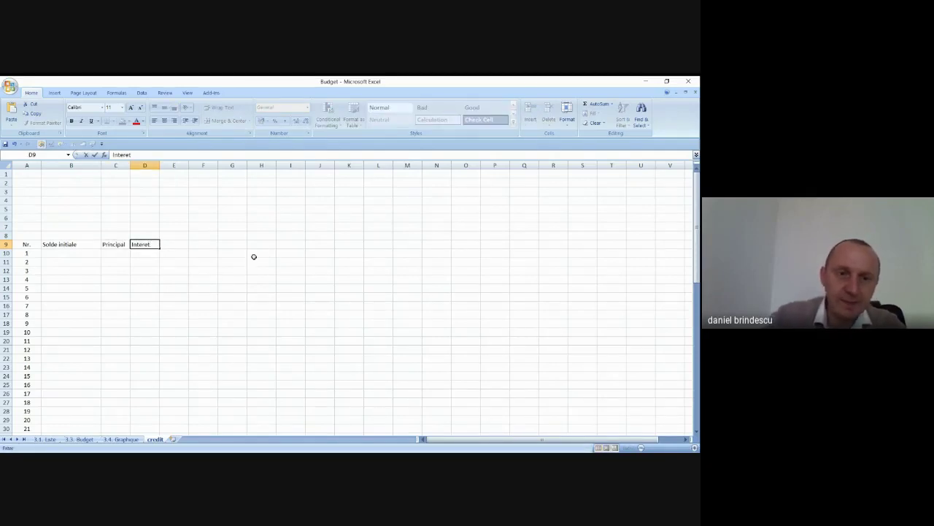
left_click(172, 247)
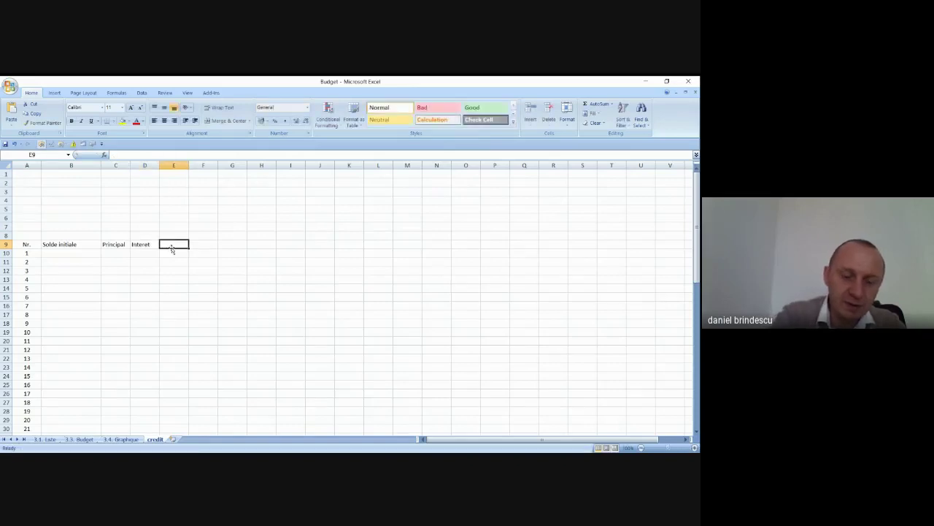
type("Frai")
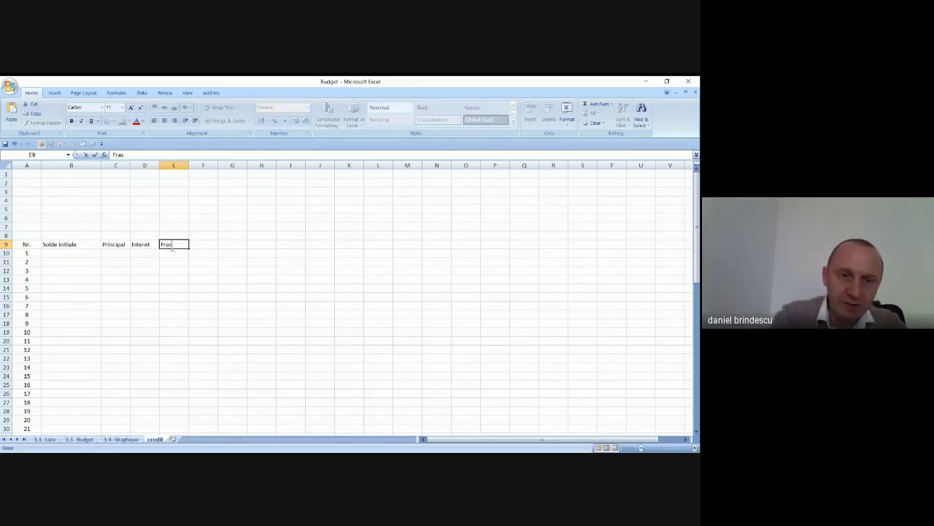
type("s")
key("BackSpace")
type("is")
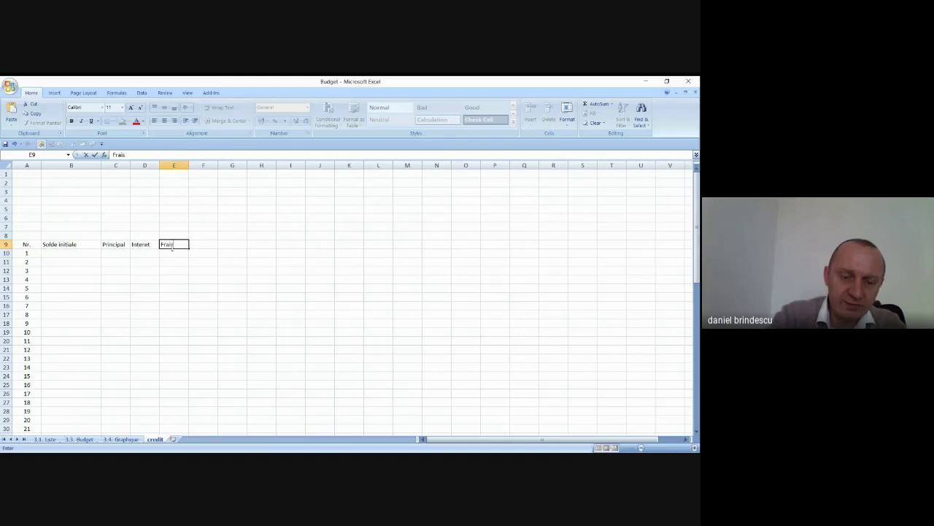
type(" de G")
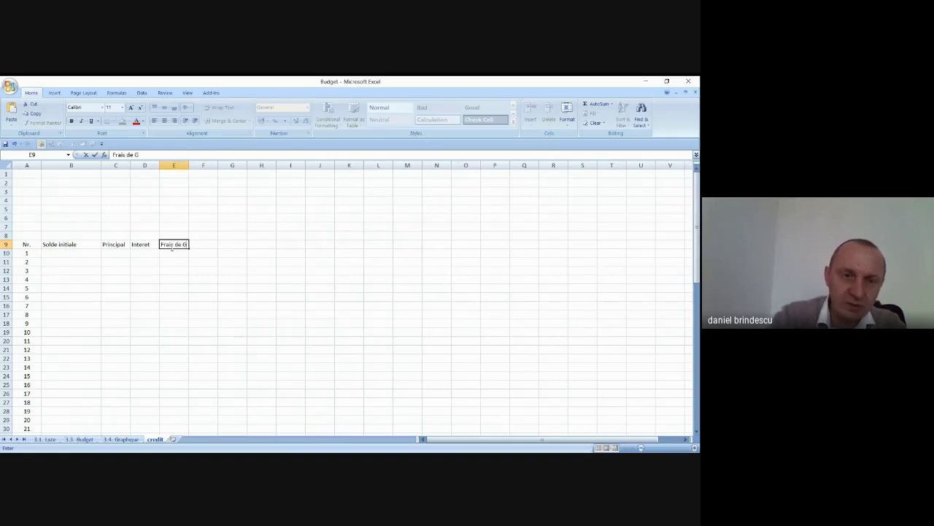
key("Return")
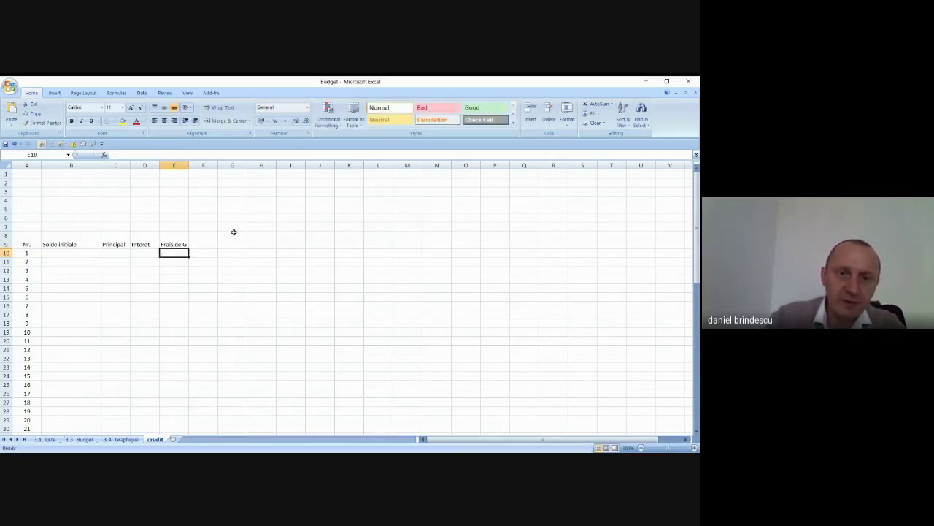
Enter the header "SD" in F9, beside the "Frais de G" header
left_click(202, 251)
left_click(201, 244)
type("S")
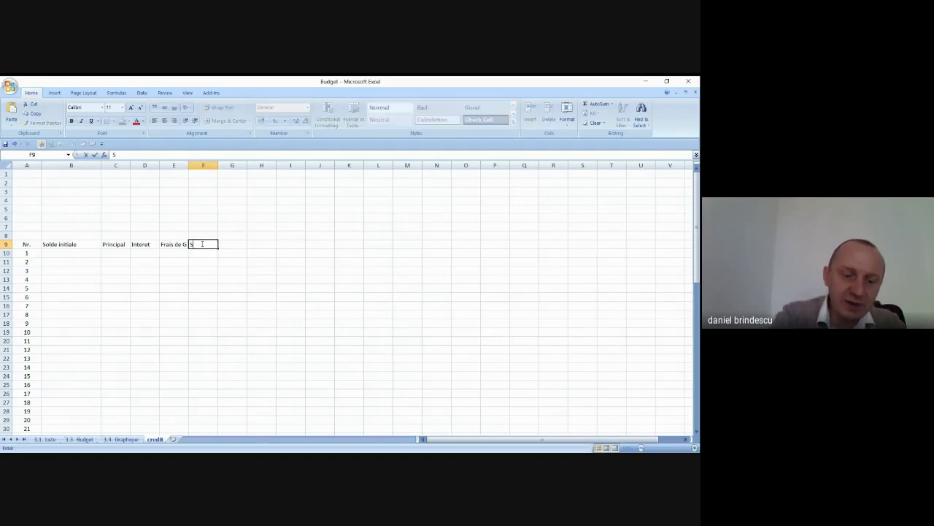
type("D")
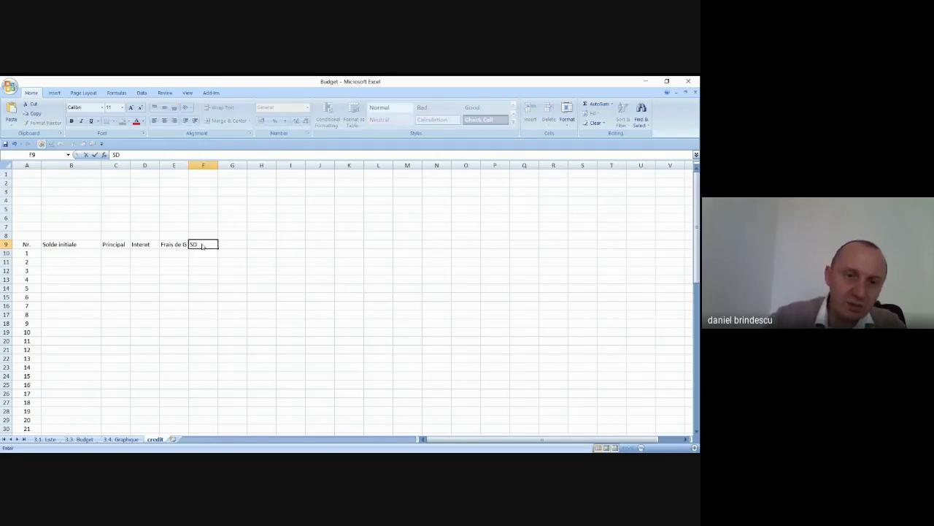
left_click(199, 281)
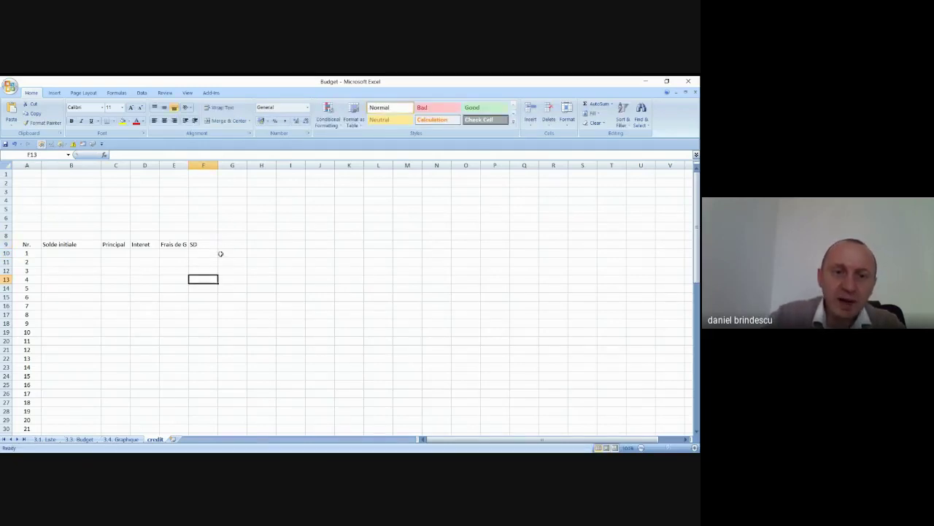
left_click(203, 244)
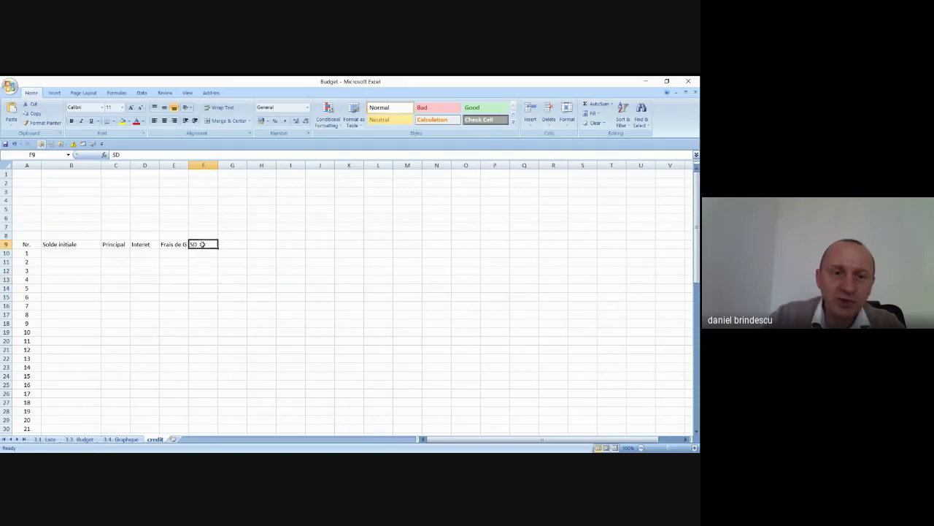
left_click(115, 243)
left_click(141, 244)
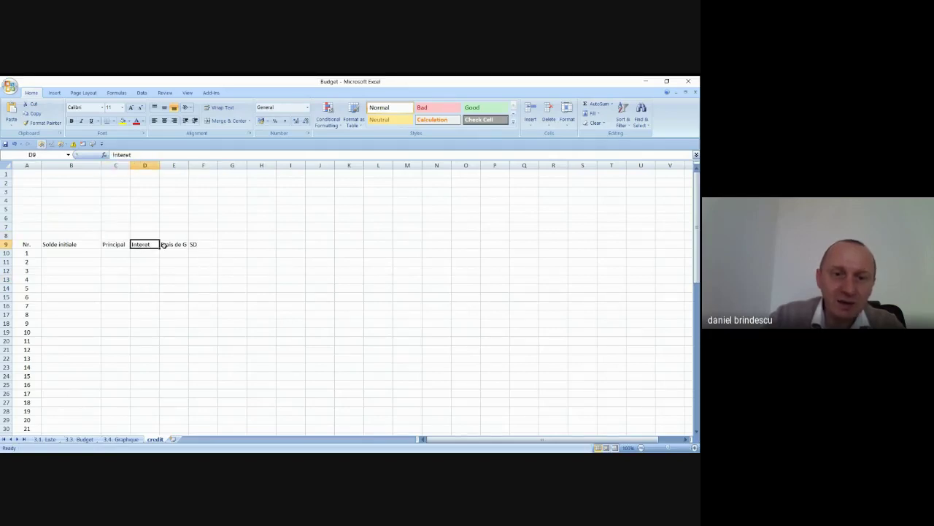
left_click(164, 244)
left_click(209, 245)
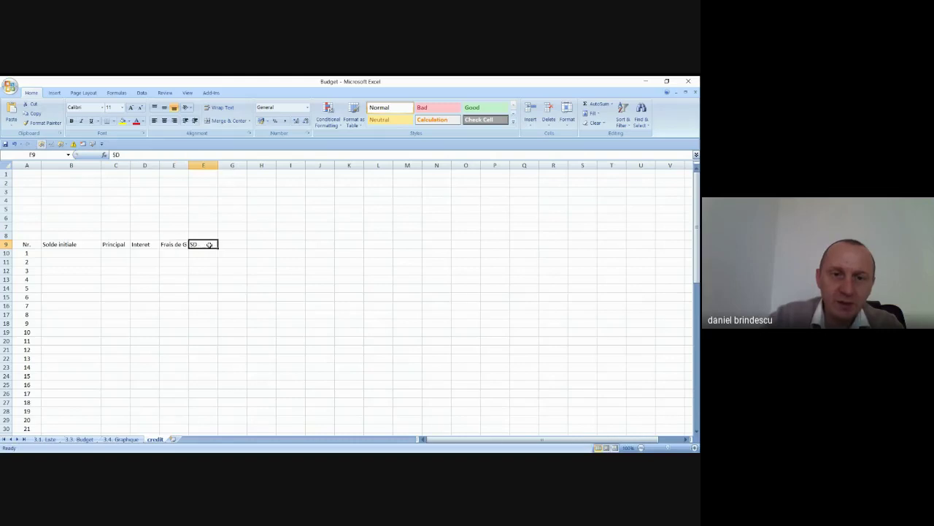
Enter the header "Solde finale" in G9 and widen column G slightly to fit it
left_click(232, 243)
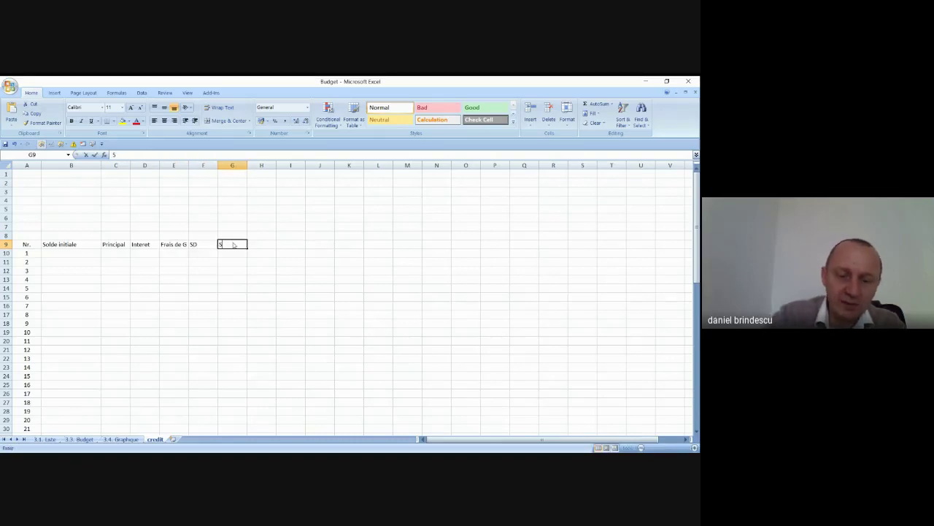
type("Solde finale")
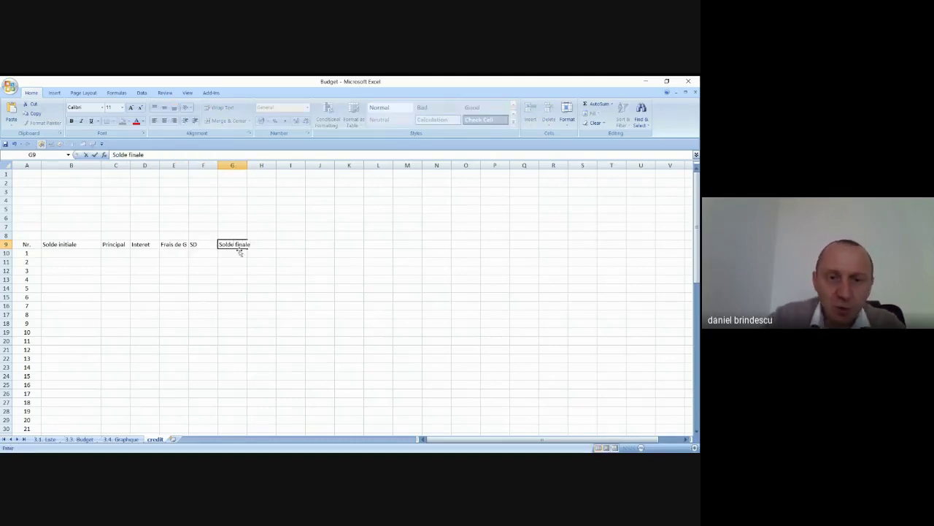
key("Return")
key("Return")
left_click_drag(246, 165, 253, 165)
left_click_drag(325, 261, 355, 263)
Apply all borders to the repayment table range A9:G69
left_click(32, 246)
left_click_drag(32, 247, 252, 406)
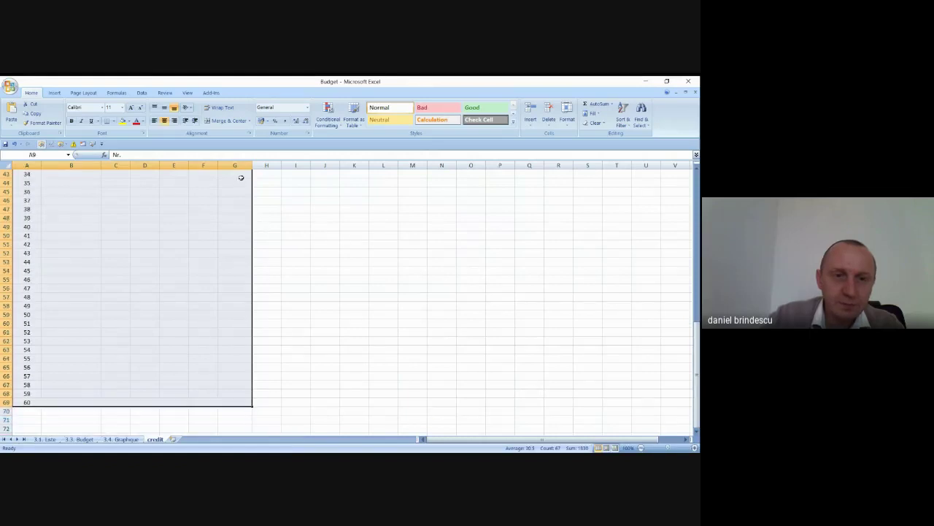
left_click(114, 122)
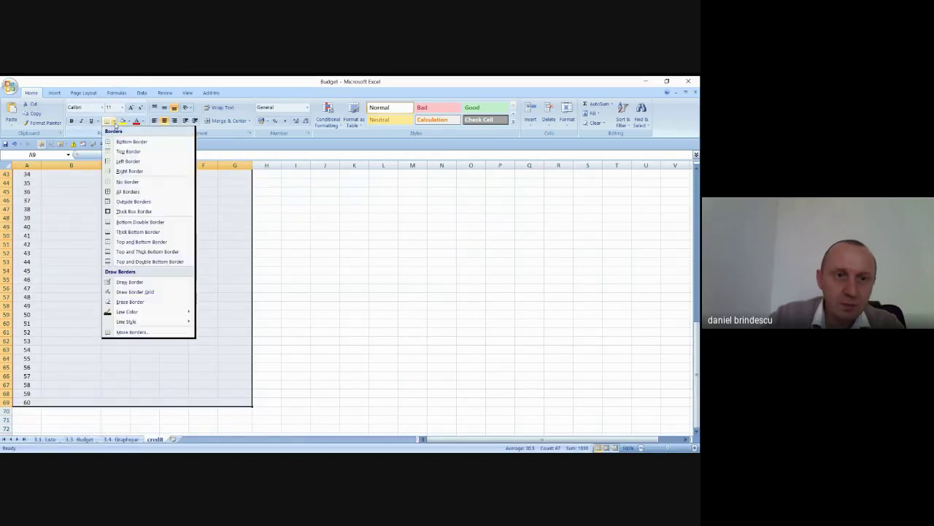
left_click(107, 189)
left_click(325, 270)
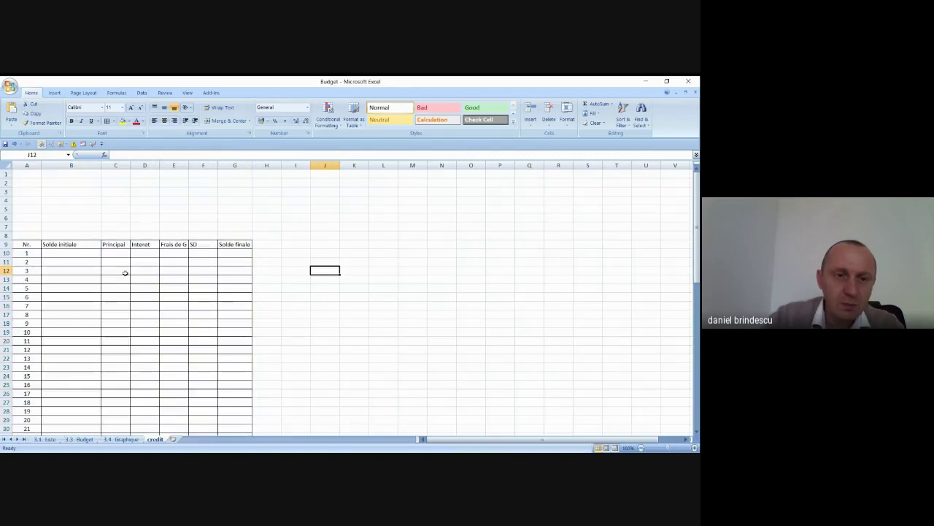
Merge and center A8:G8 above the table headers and enter the title "Grphique de rambourssement"
left_click_drag(37, 235, 234, 236)
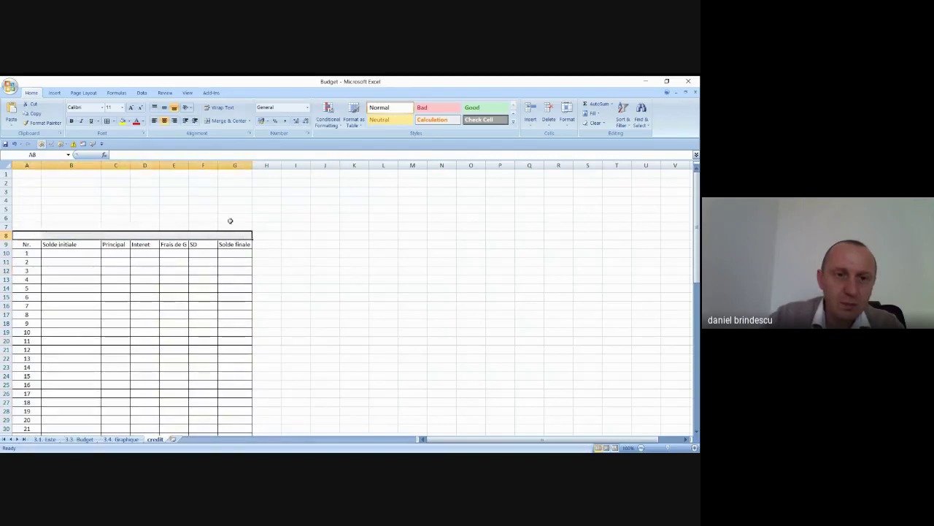
left_click(226, 120)
type("G")
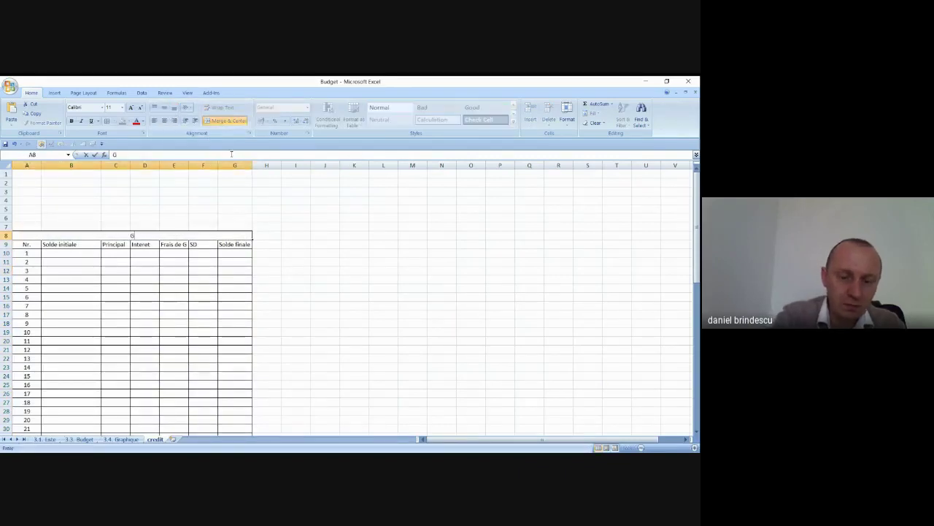
type("rphique")
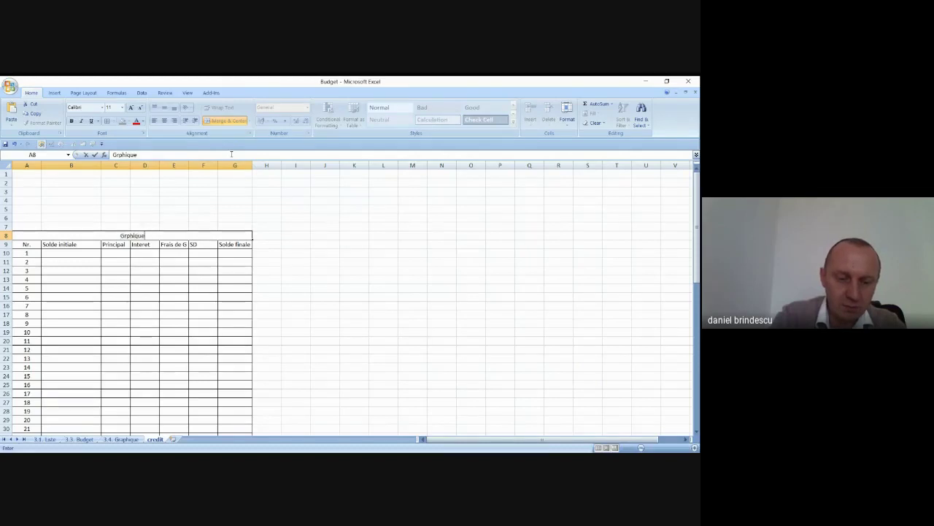
type(" de ram")
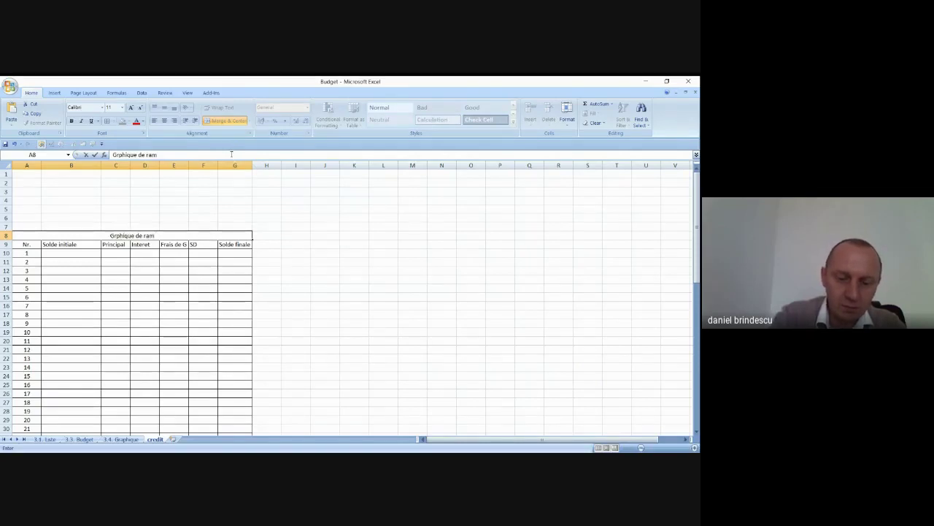
type("bourssem")
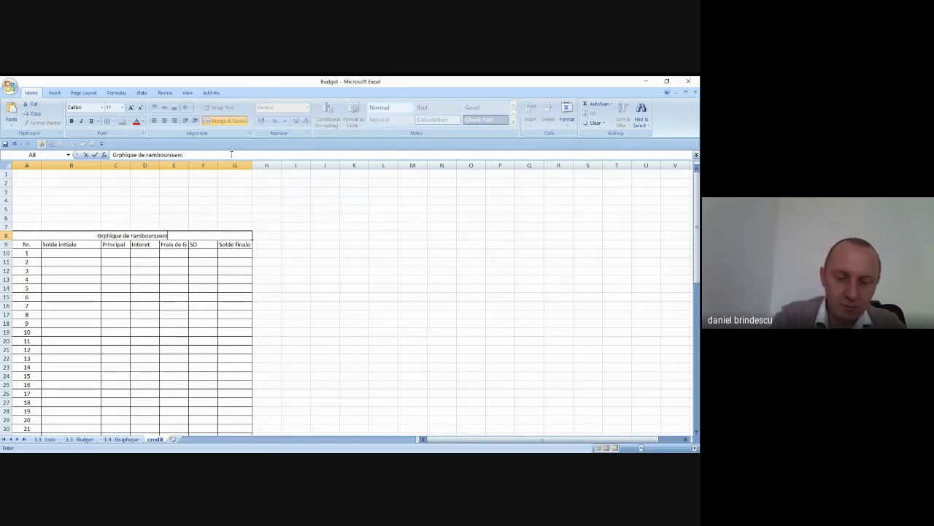
type("ent")
key("Return")
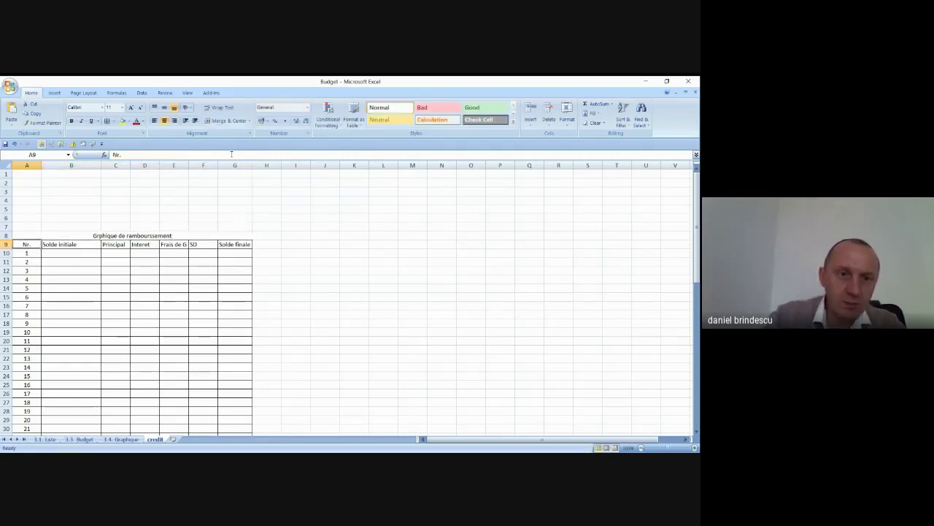
left_click(365, 245)
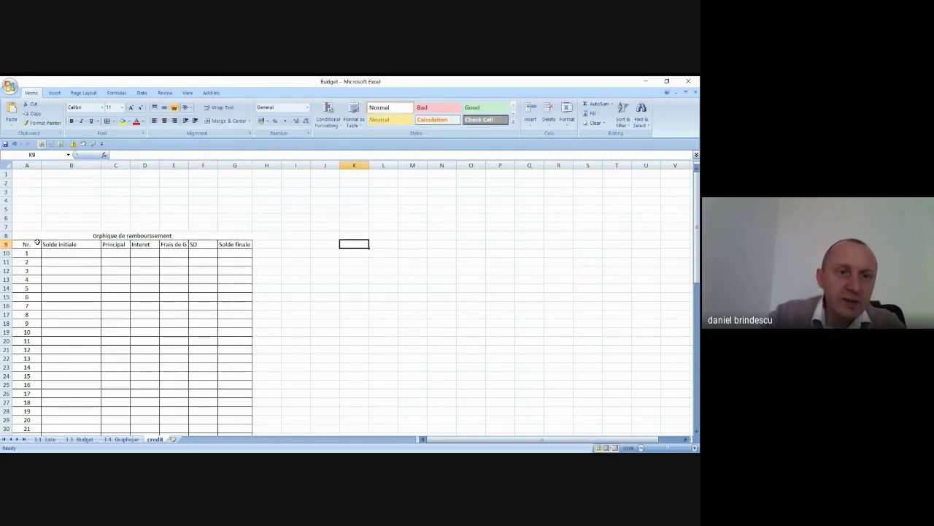
Enter the label "Valeur" in B2, above the repayment table
left_click(51, 182)
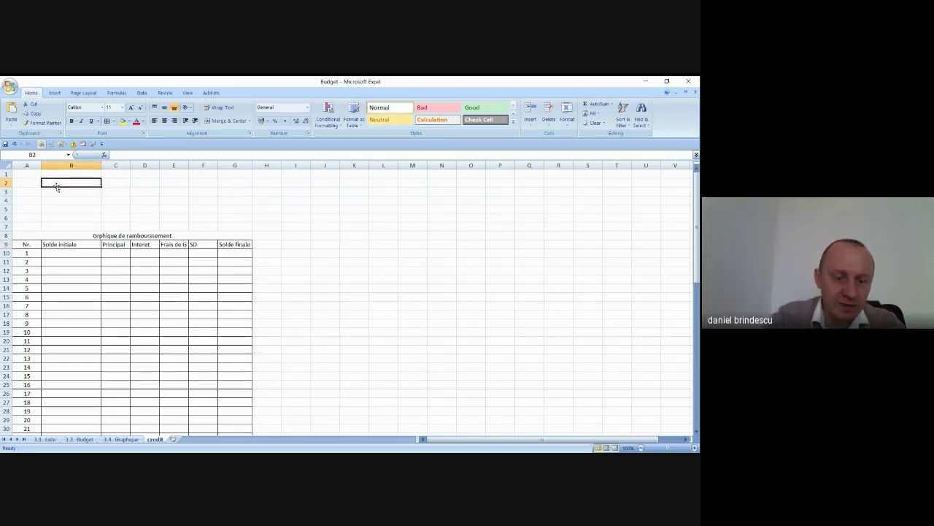
type("Valeur")
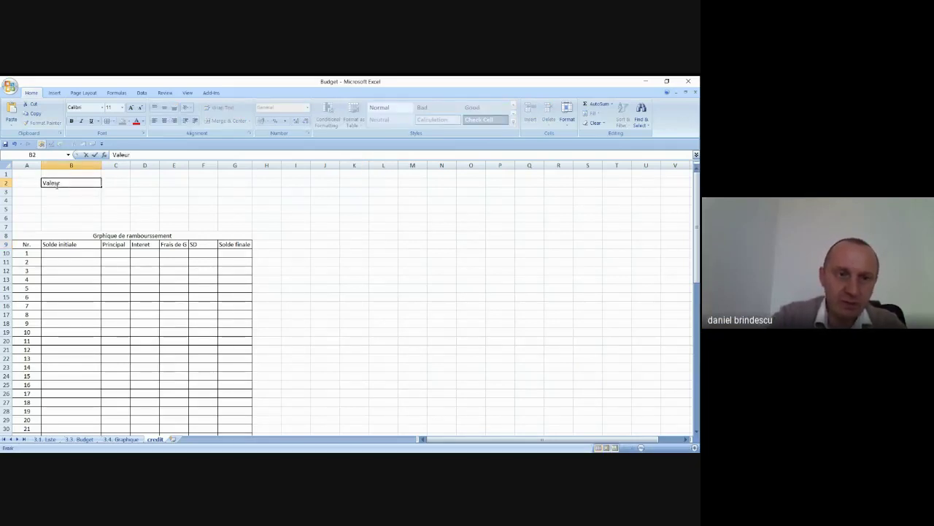
left_click(112, 184)
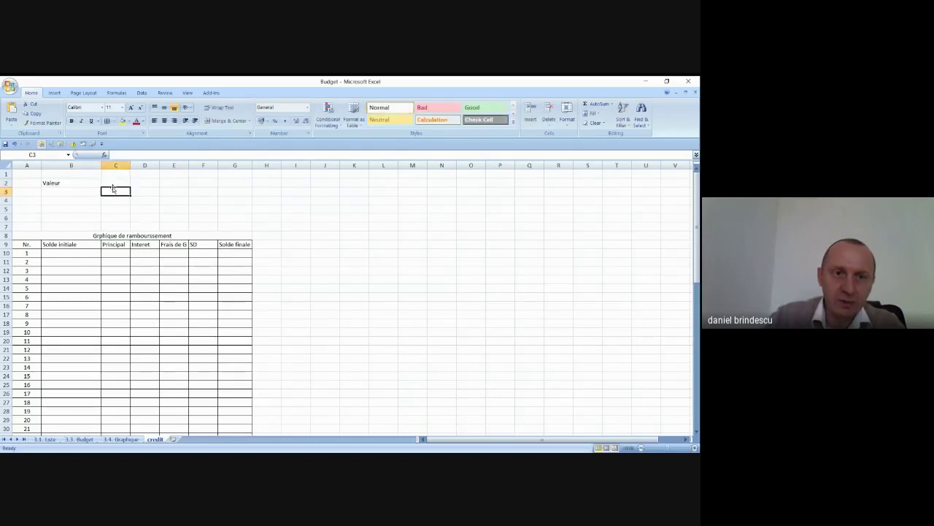
key("Down")
key("Down")
key("Down")
key("Down")
key("Down")
key("Down")
key("Down")
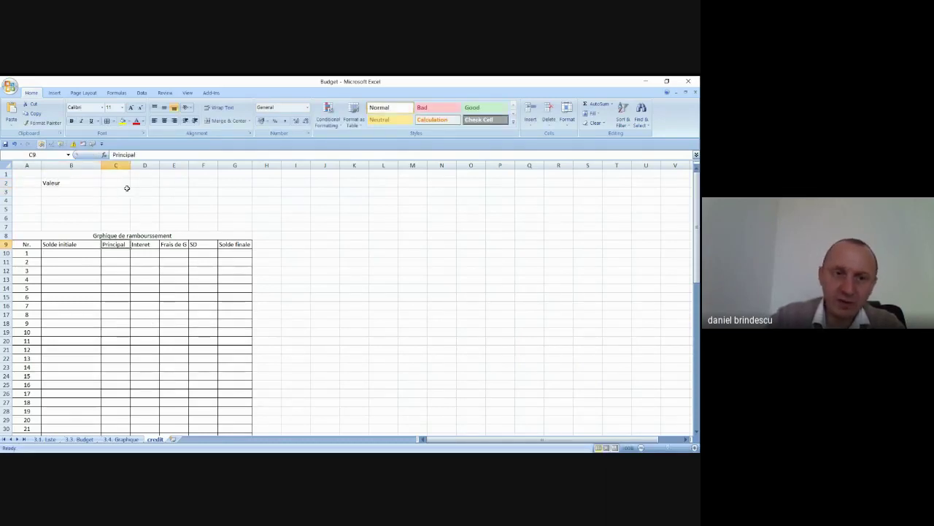
Enter the loan amount 120000 in C2 and its unit "euro" in D2
left_click(116, 182)
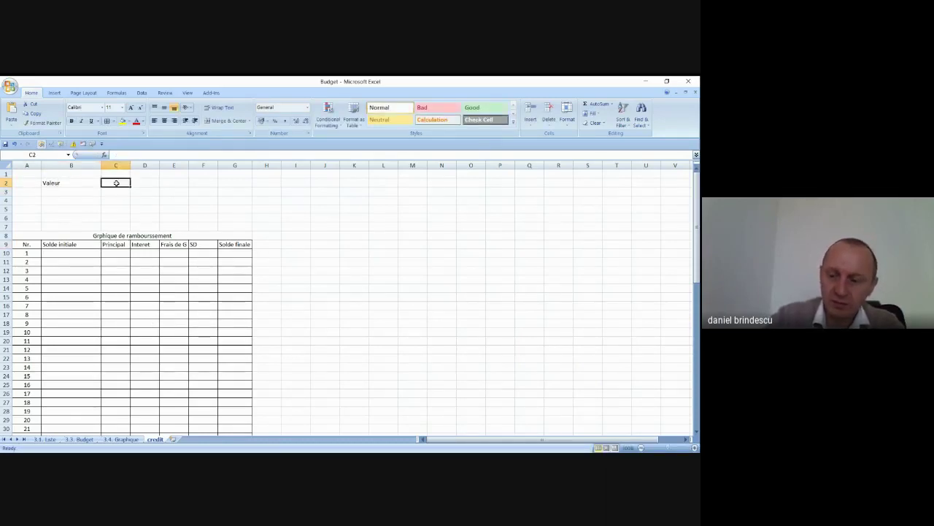
type("120000")
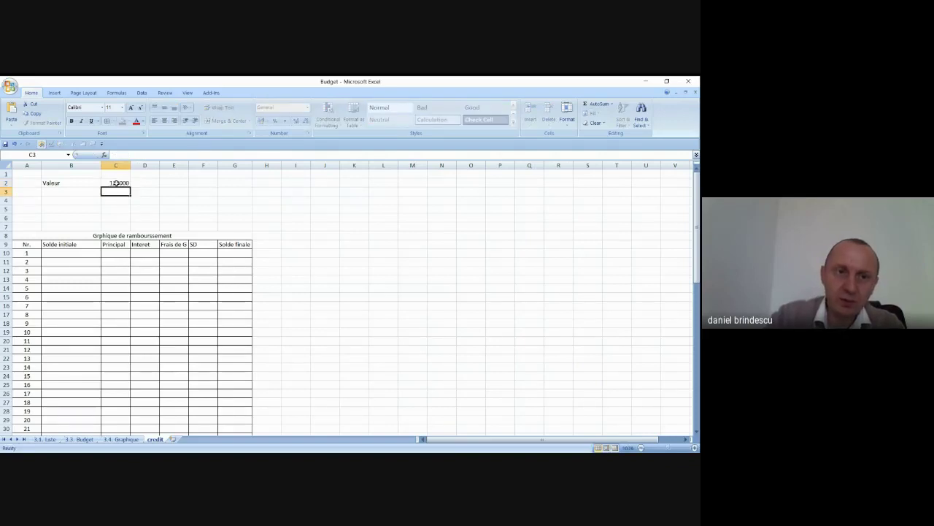
left_click(136, 183)
type("euro")
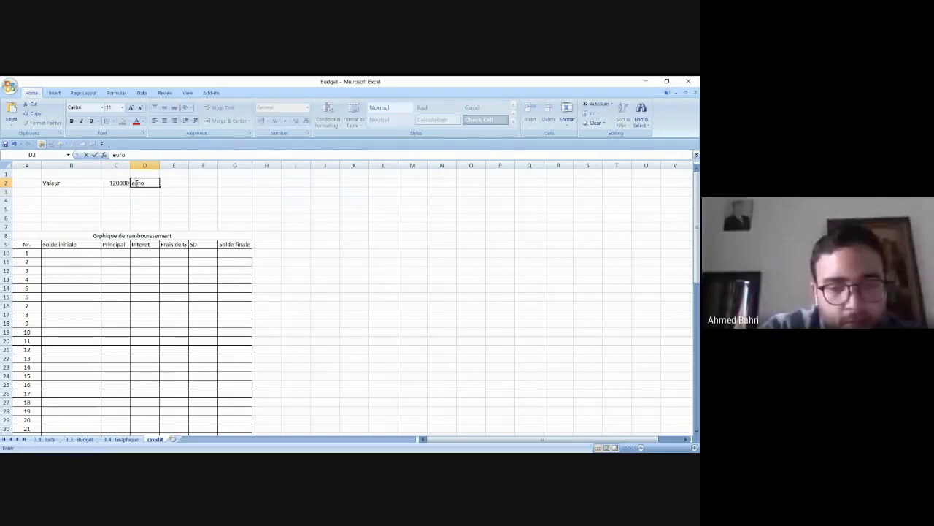
left_click(234, 197)
Enter the label "Periode de credit" in B3, below "Valeur"
left_click(59, 192)
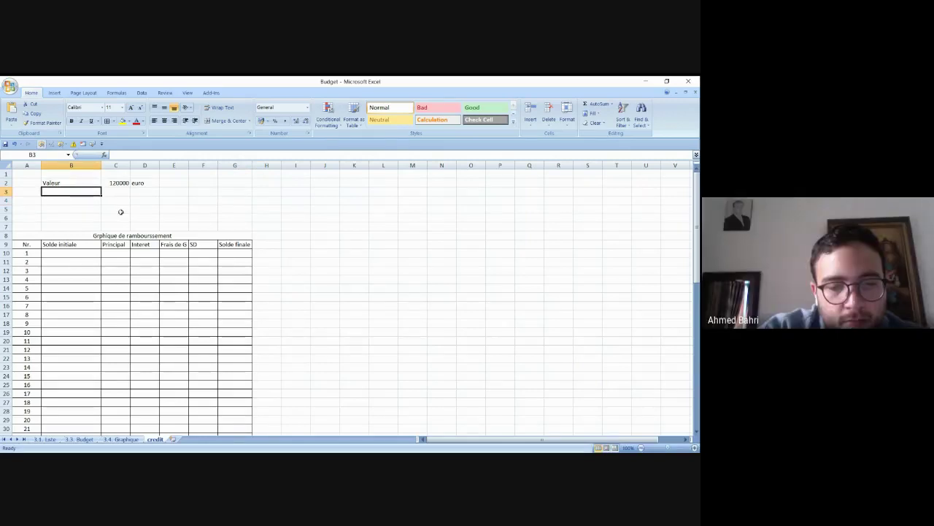
type("Pre")
key("BackSpace")
key("BackSpace")
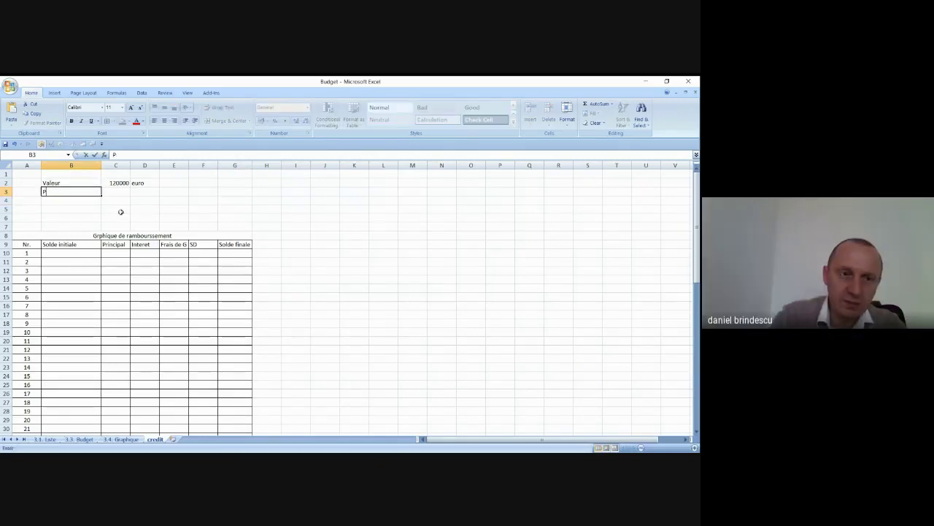
type("eriode de ")
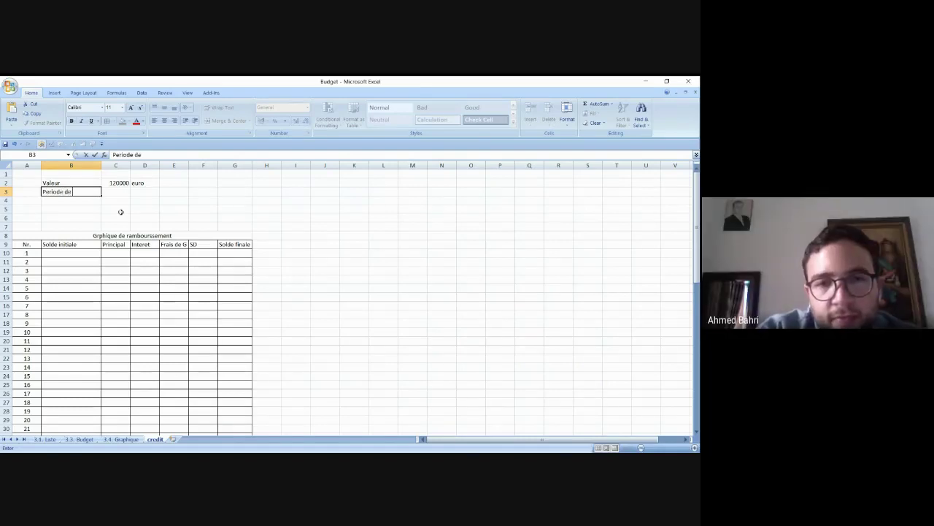
type("credit")
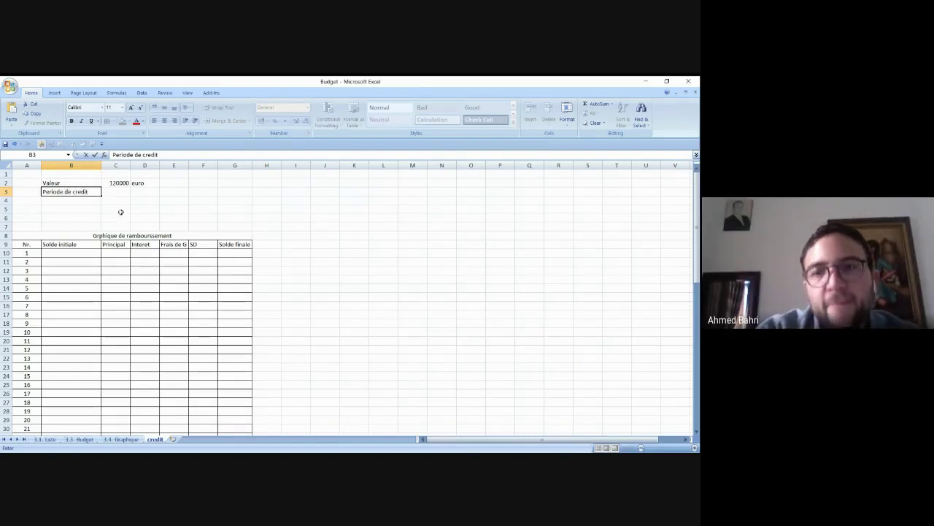
Fill C3 with bright green from the custom colors and enter the credit period 5
key("Return")
left_click(112, 193)
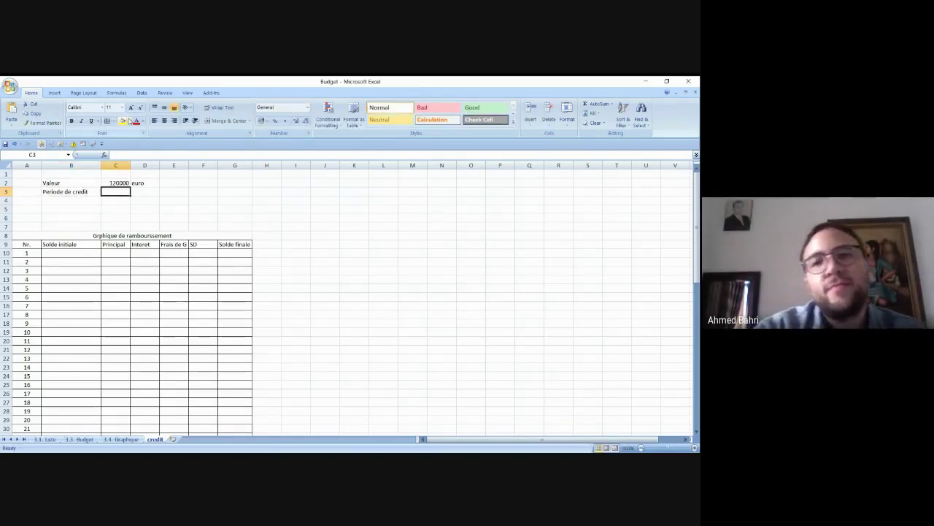
left_click(127, 121)
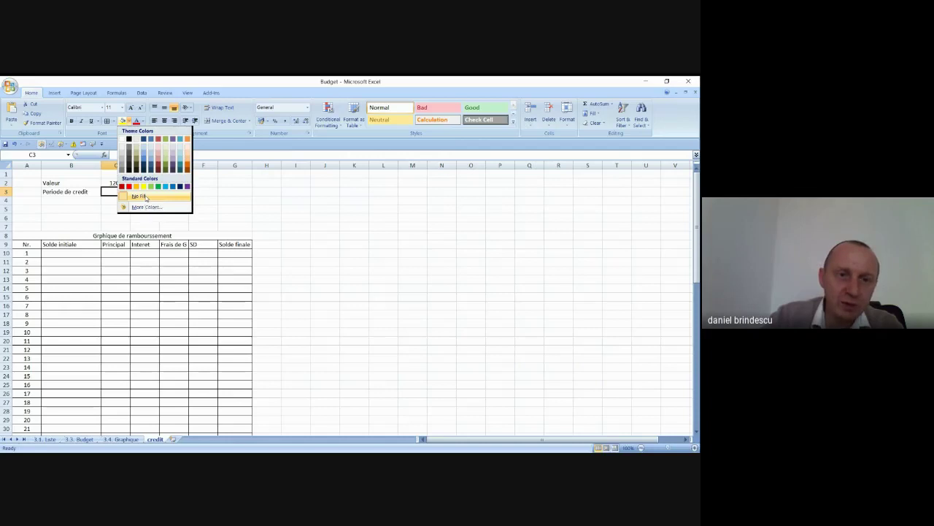
left_click(145, 197)
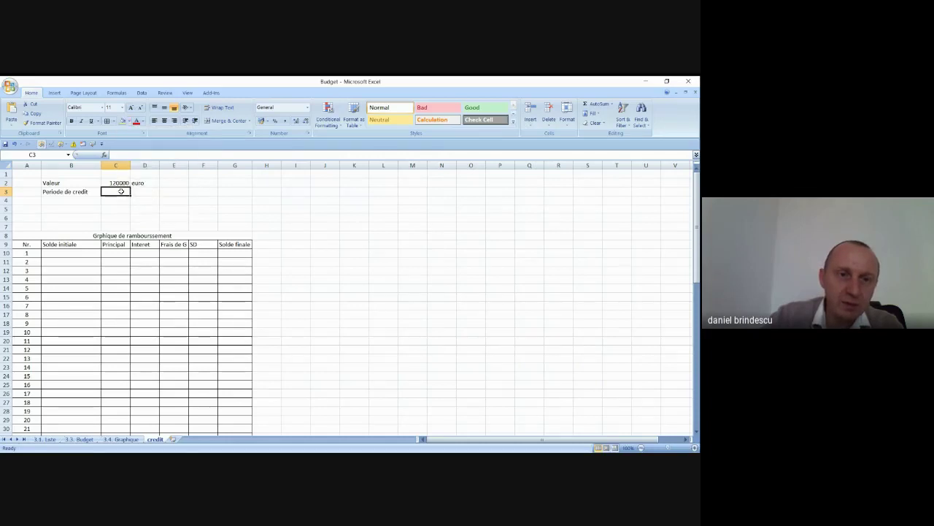
right_click(122, 191)
left_click(128, 121)
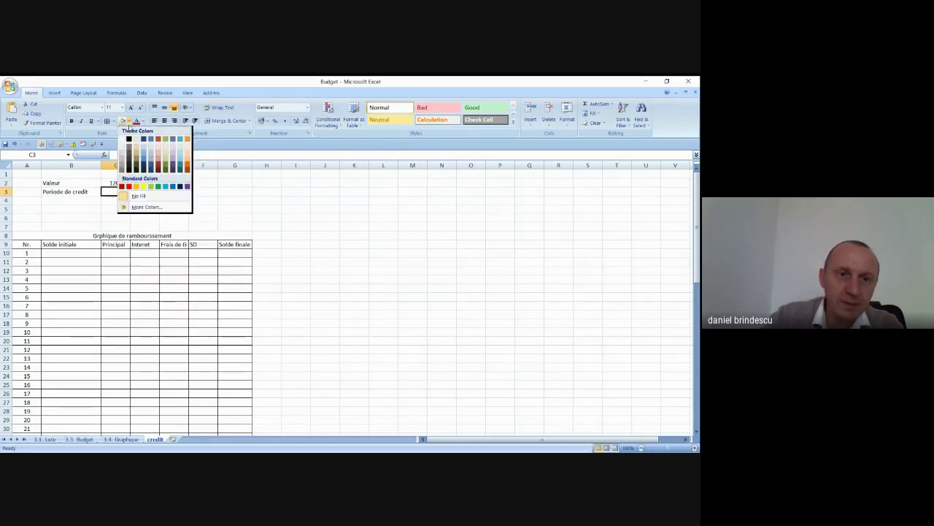
left_click(173, 198)
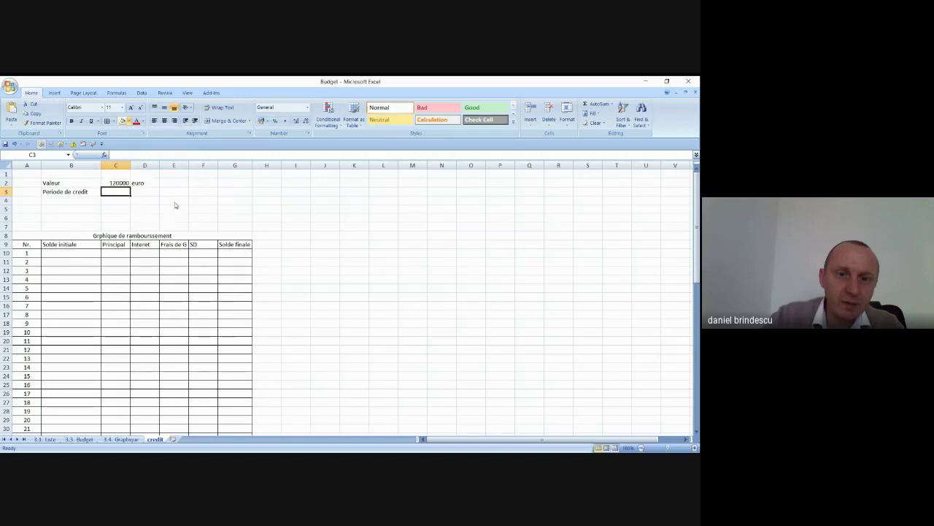
left_click(370, 256)
left_click(456, 214)
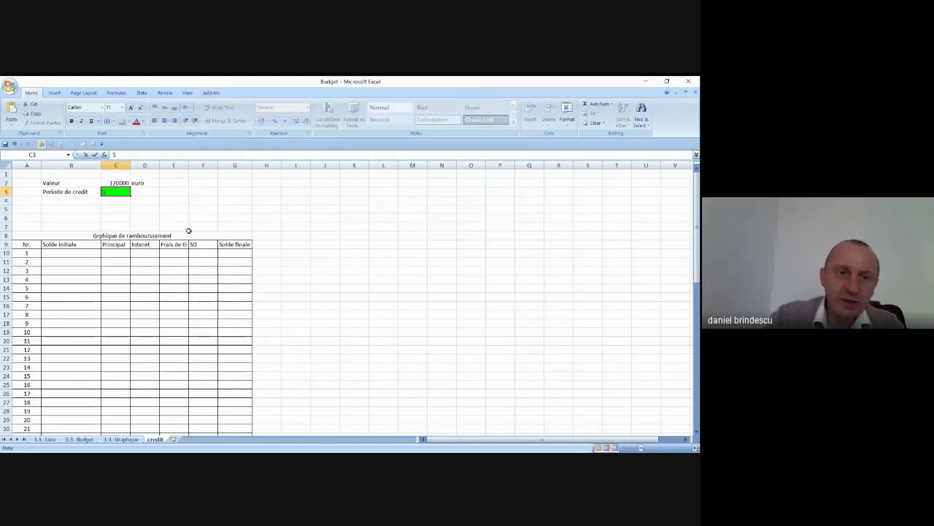
Enter the unit "ans" in D3 and an equals sign as text in E3
left_click(140, 193)
type("ans")
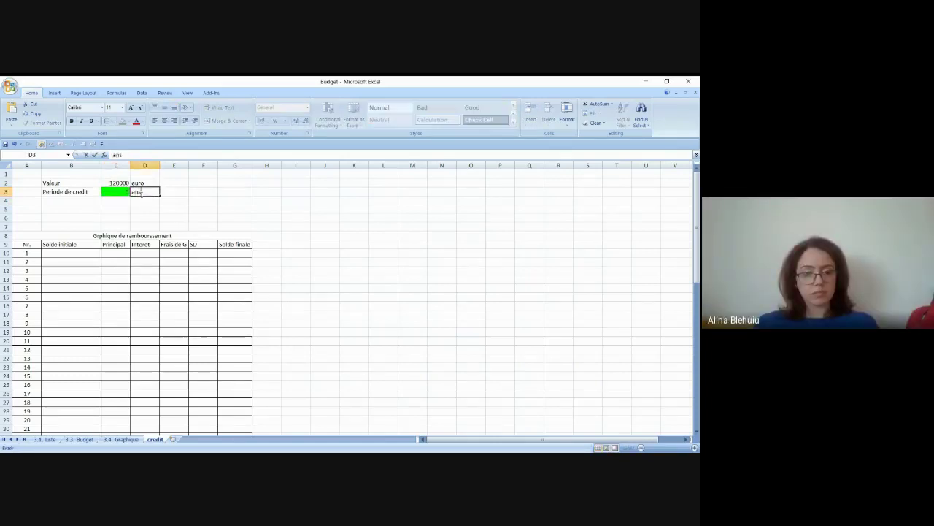
left_click(181, 192)
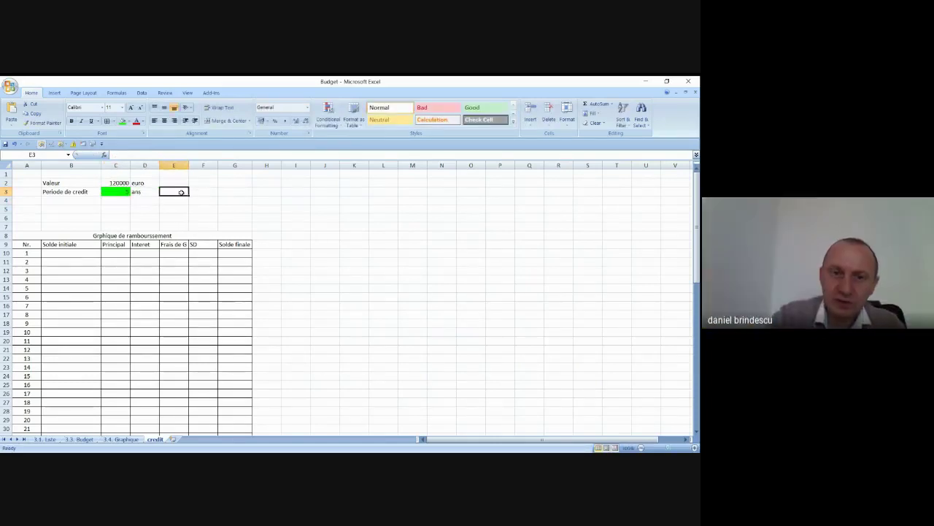
type("=")
key("Tab")
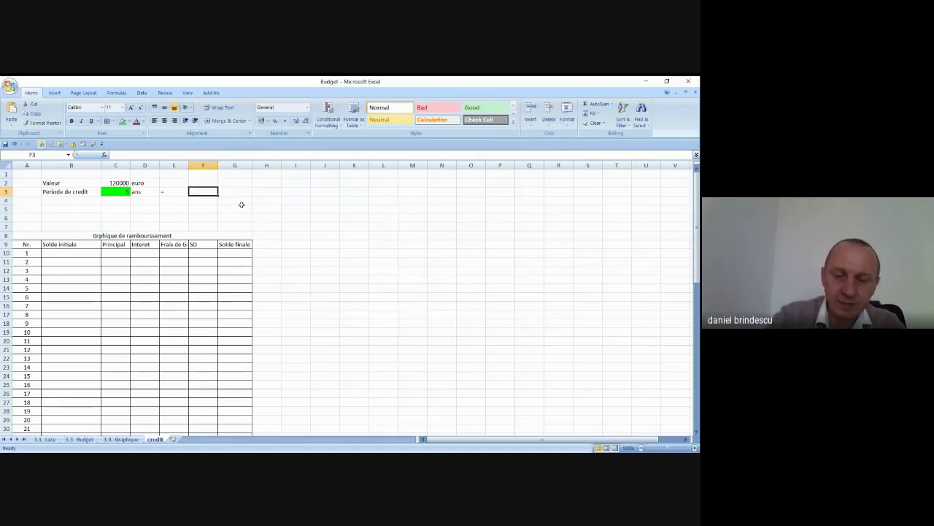
Convert the credit period to months in F3 with the formula =C3*12
type("=")
left_click(116, 191)
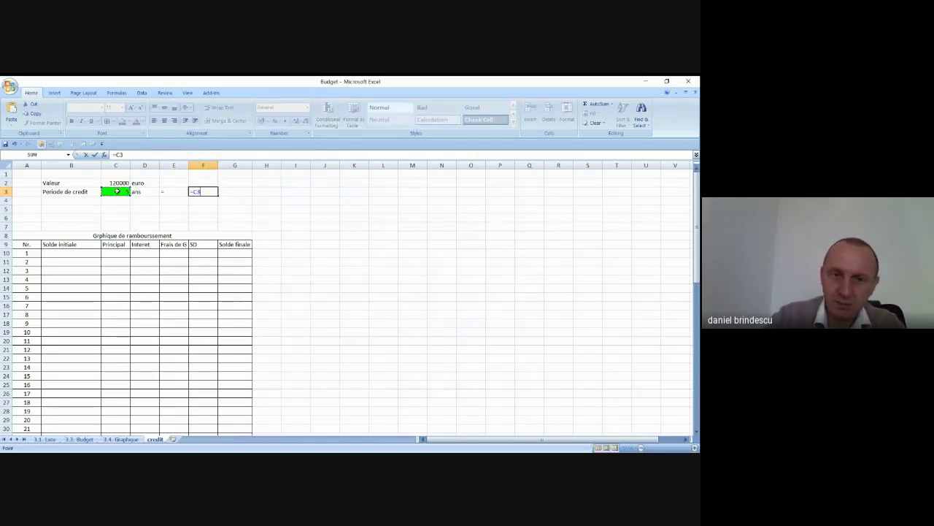
type("*12")
key("Return")
Enter the unit "mois" in G3, beside the period in months
left_click(234, 192)
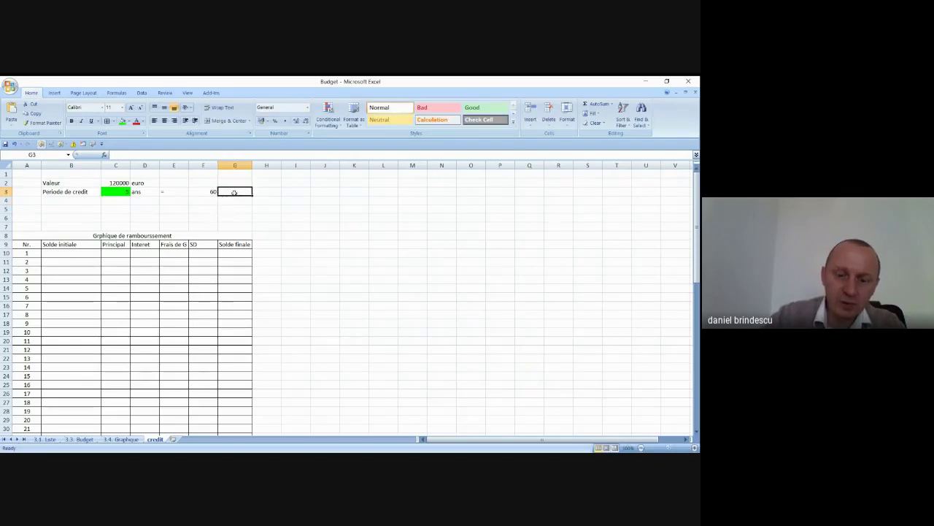
type("mi")
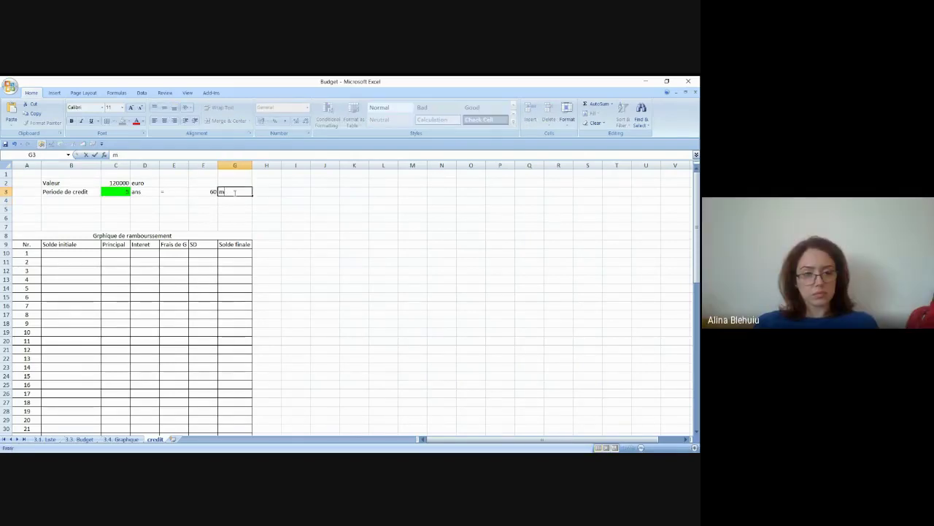
type("ois")
key("BackSpace")
key("BackSpace")
key("BackSpace")
key("Return")
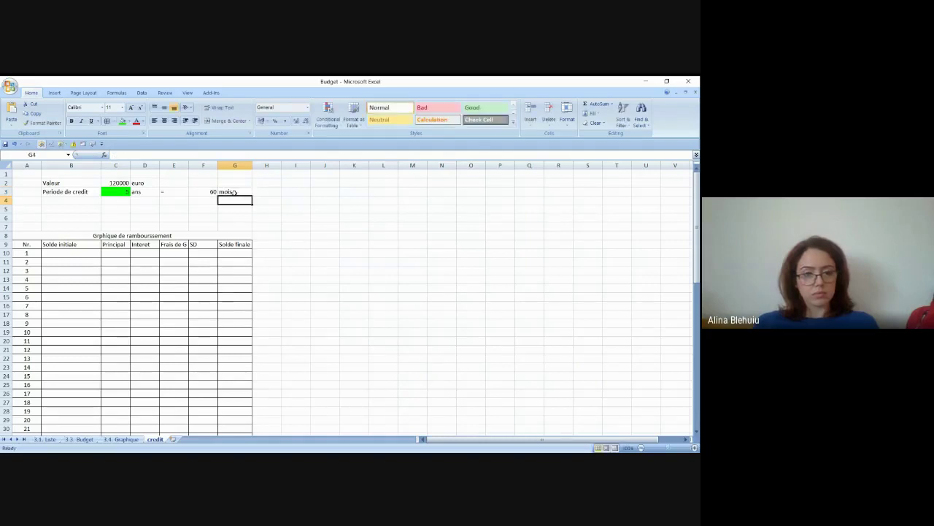
Center the contents of C3, D3, E3 and G3 in the credit period row
left_click(173, 192)
left_click_drag(145, 191, 161, 191)
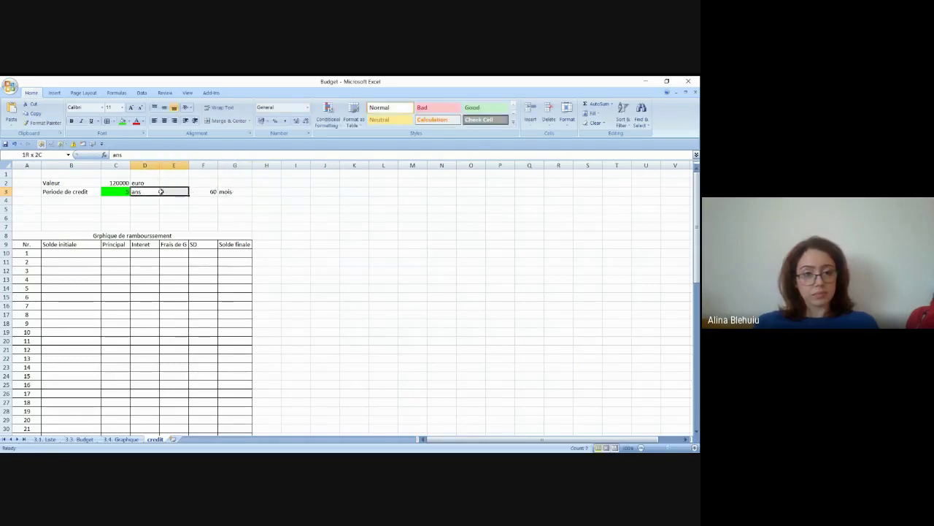
left_click(226, 192)
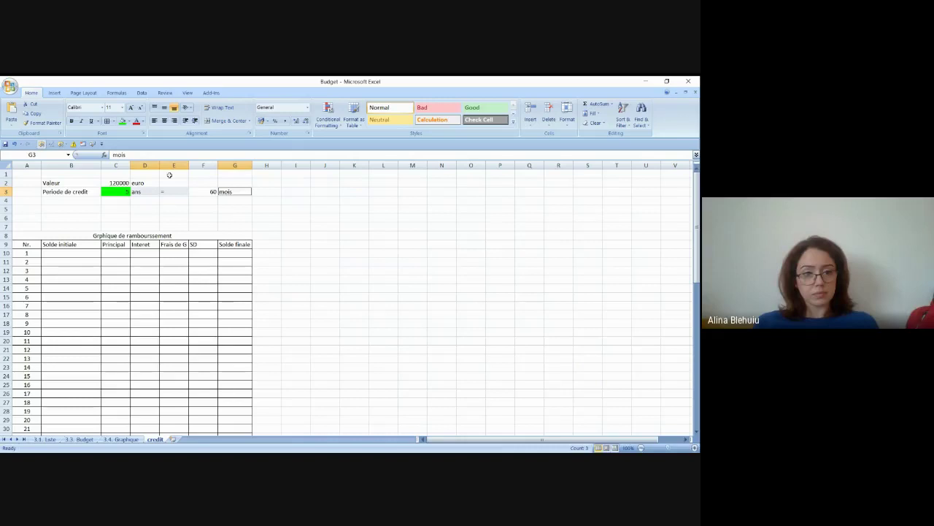
left_click(164, 120)
left_click(325, 226)
left_click(115, 191)
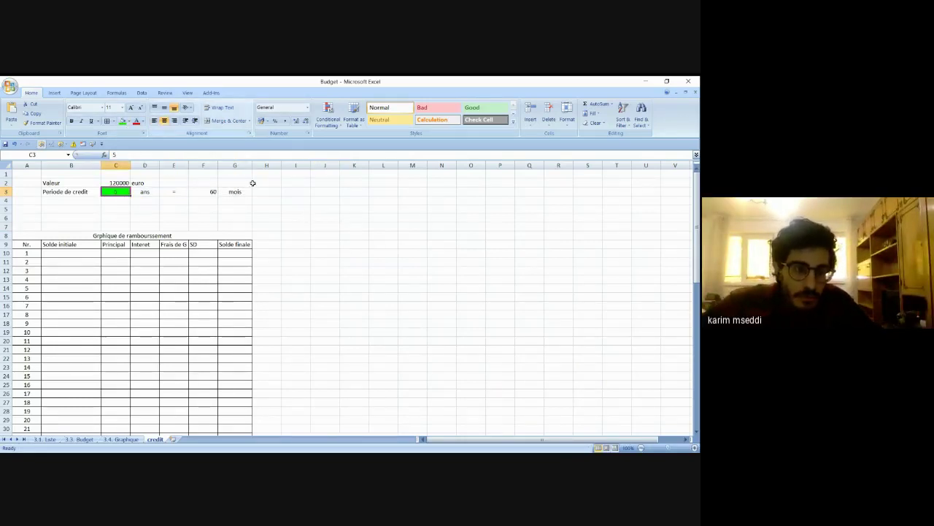
left_click(298, 216)
Enter the label "Periode de grace" in B4, below "Periode de credit"
left_click(71, 200)
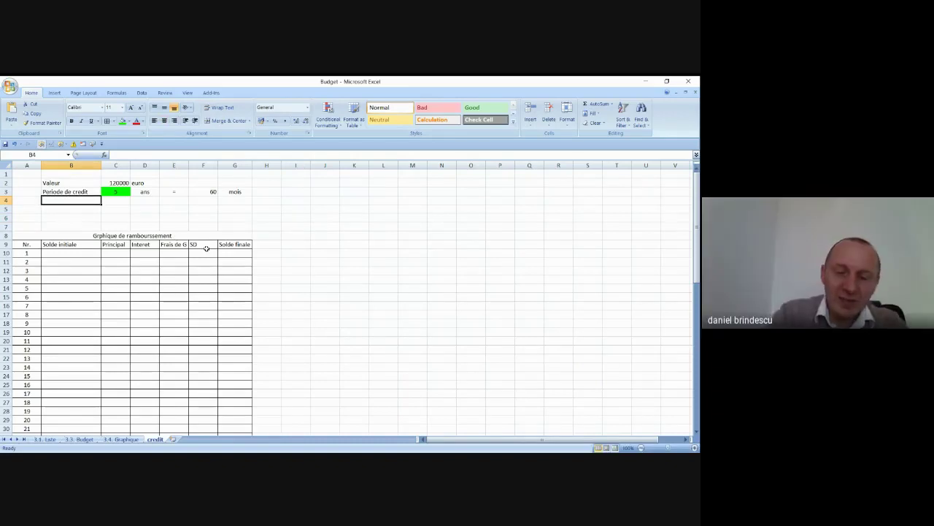
type("Periode de ")
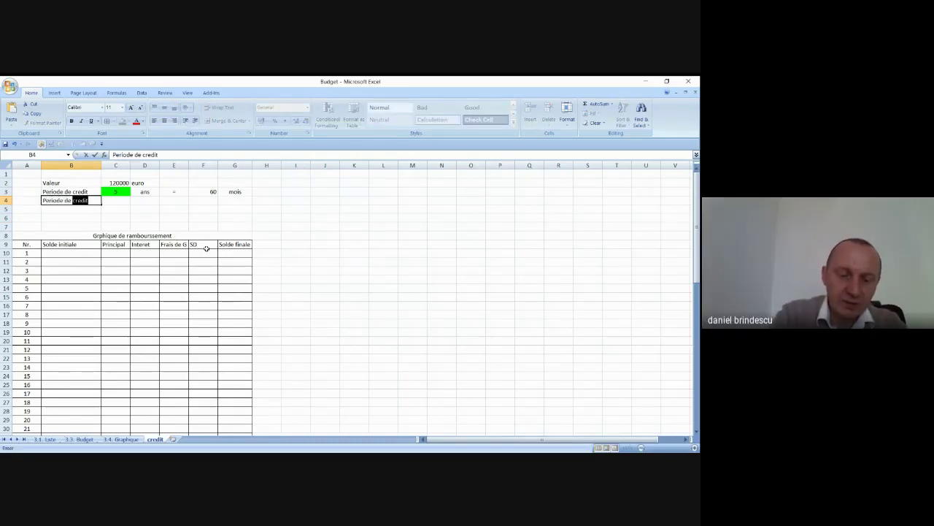
type("grace")
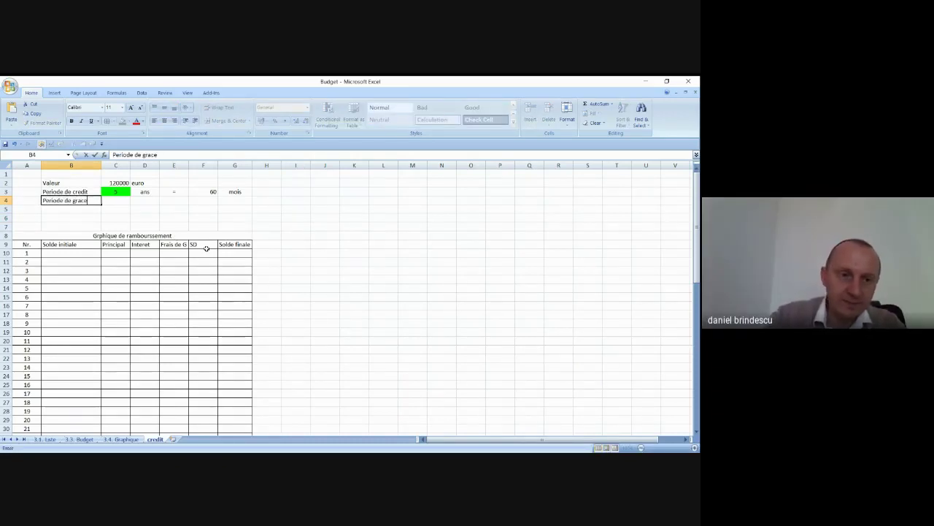
left_click(114, 201)
Copy the unit "mois" from G3 into D4 of the grace period row
left_click(229, 191)
key("ctrl+c")
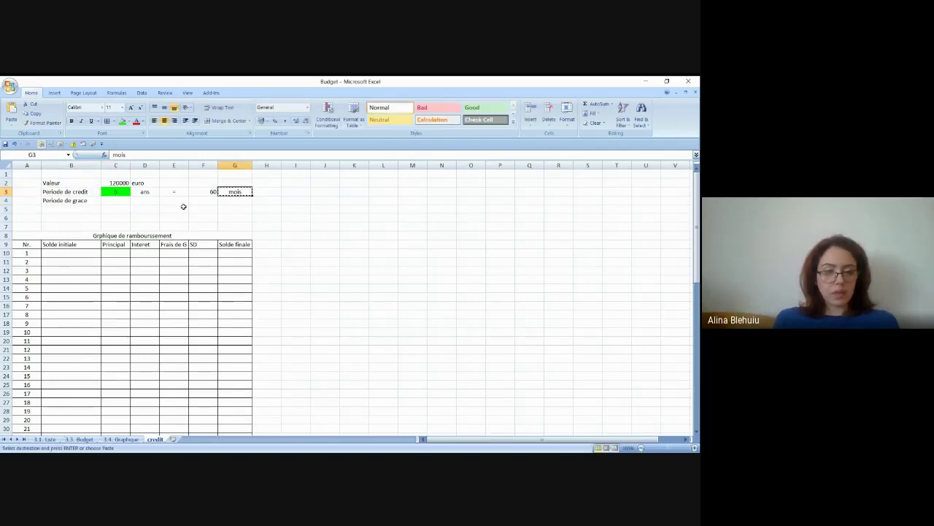
left_click(145, 200)
key("ctrl+v")
Fill C4 with the same bright green, enter the grace period 0 and center it
left_click(105, 201)
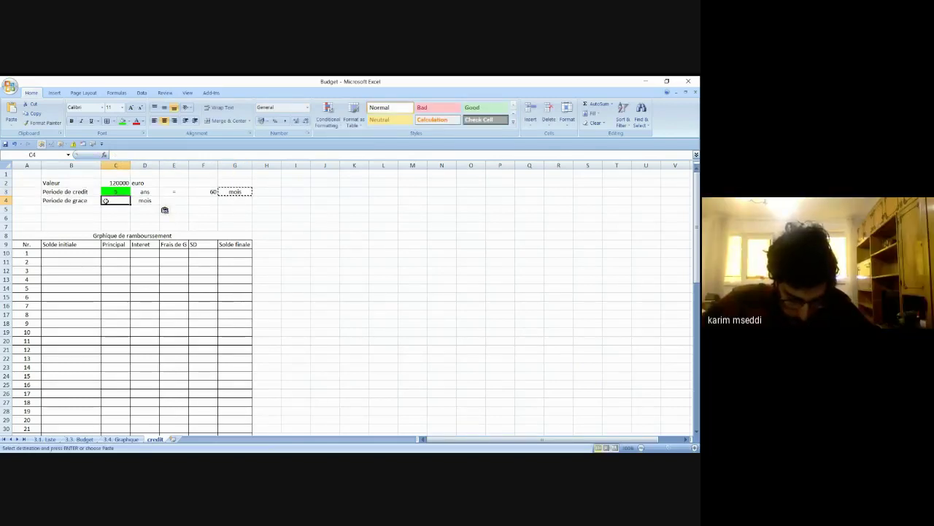
left_click(122, 120)
type("0")
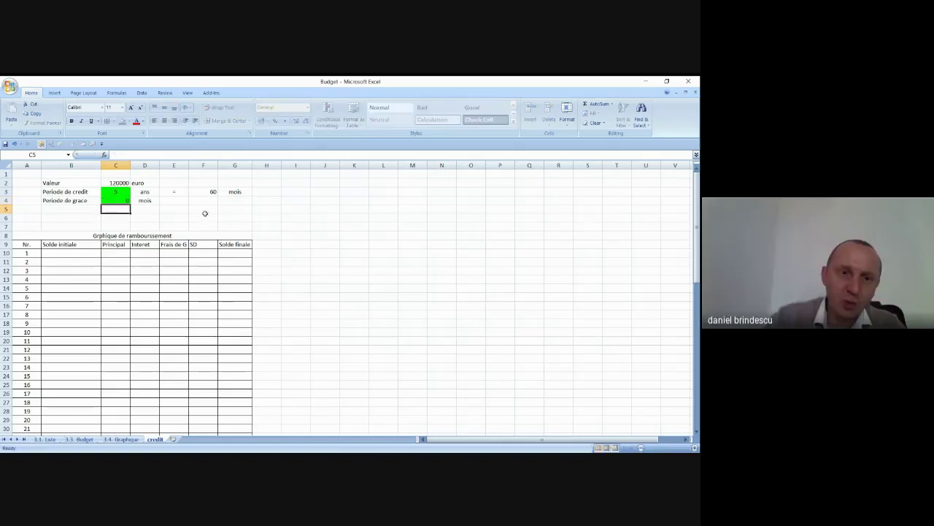
key("ctrl+Return")
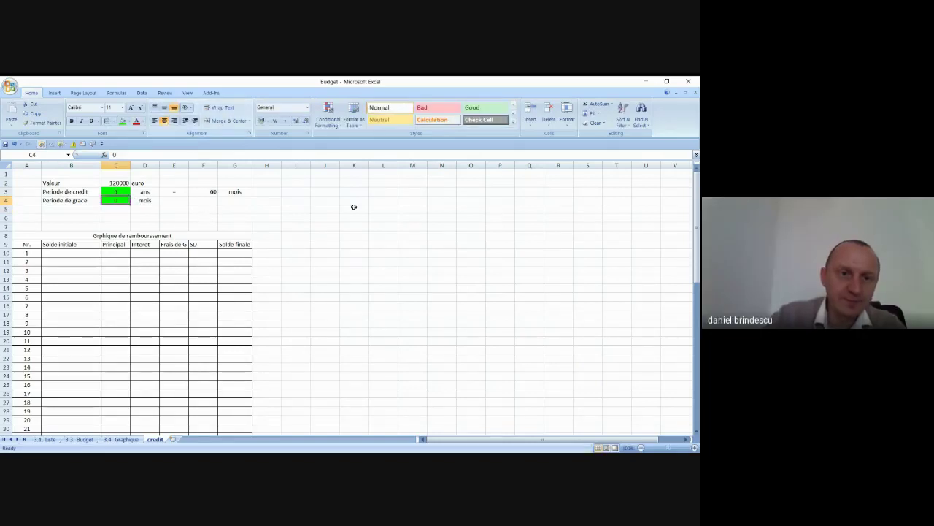
left_click(382, 201)
Enter the label "Tauxx d'interet" in B5, below "Periode de grace"
left_click(76, 209)
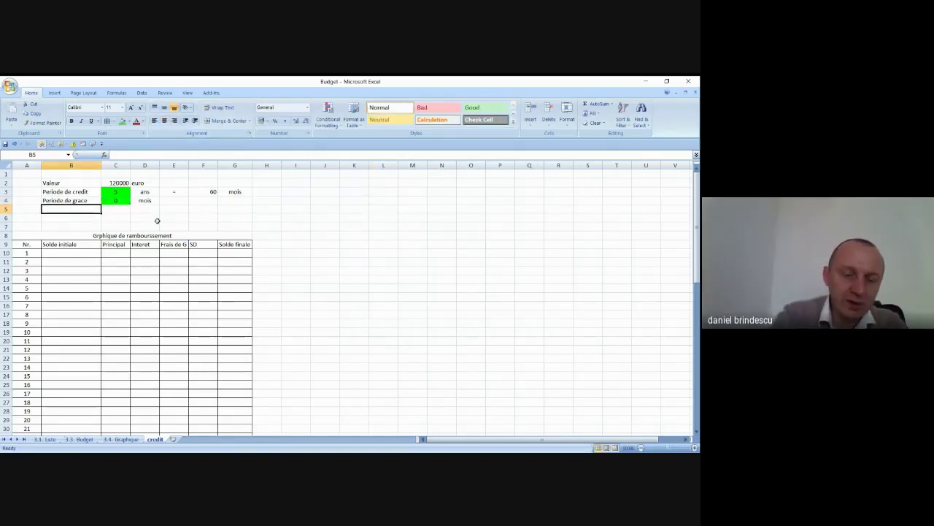
type("Tauxx")
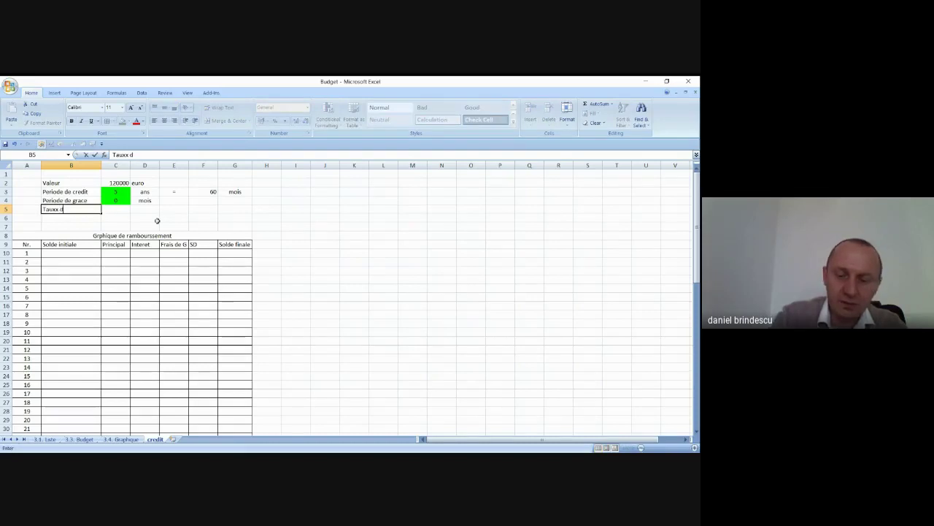
type(" d")
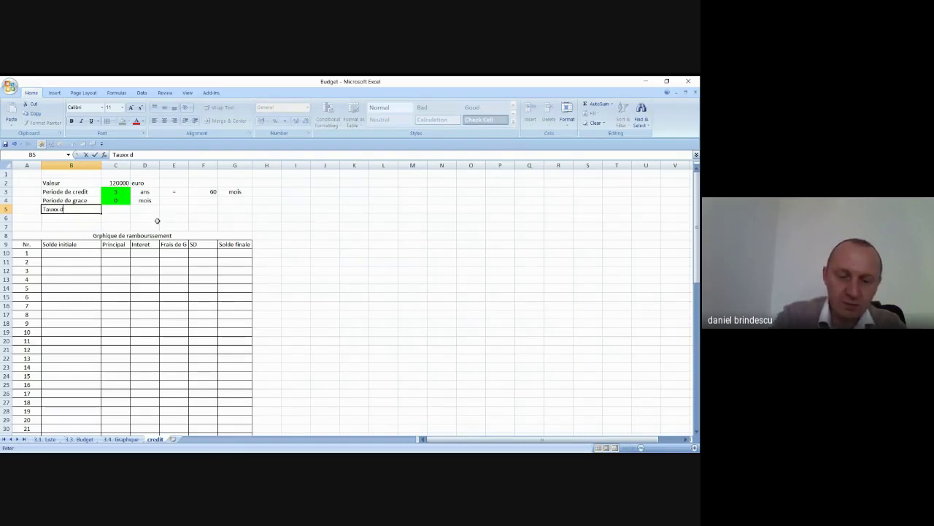
type("'interet")
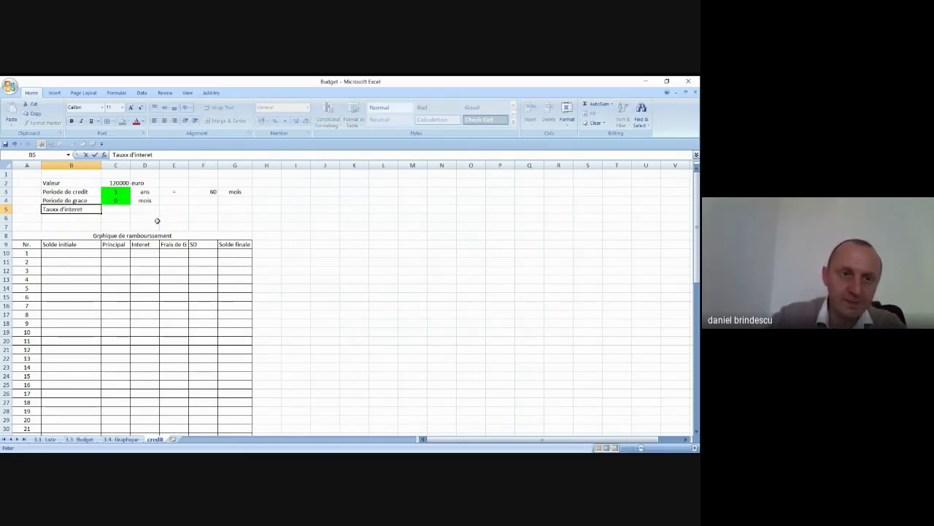
Fill C5 with the same green, format it as a percentage and enter the interest rate 7%
left_click(124, 211)
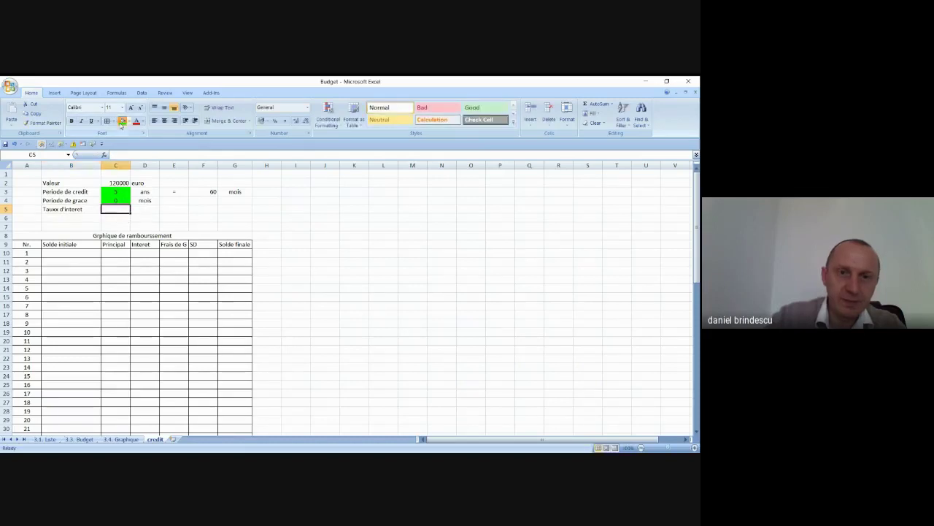
left_click(122, 121)
left_click(275, 120)
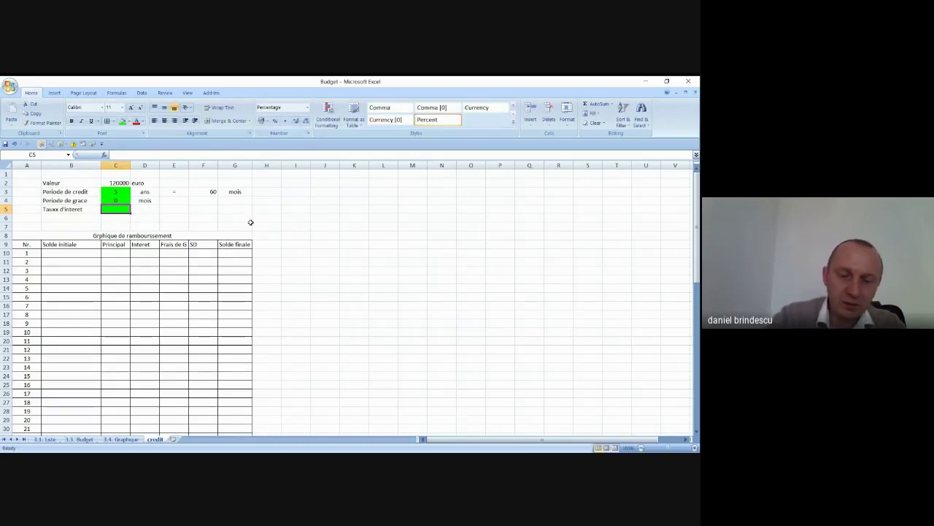
type("7")
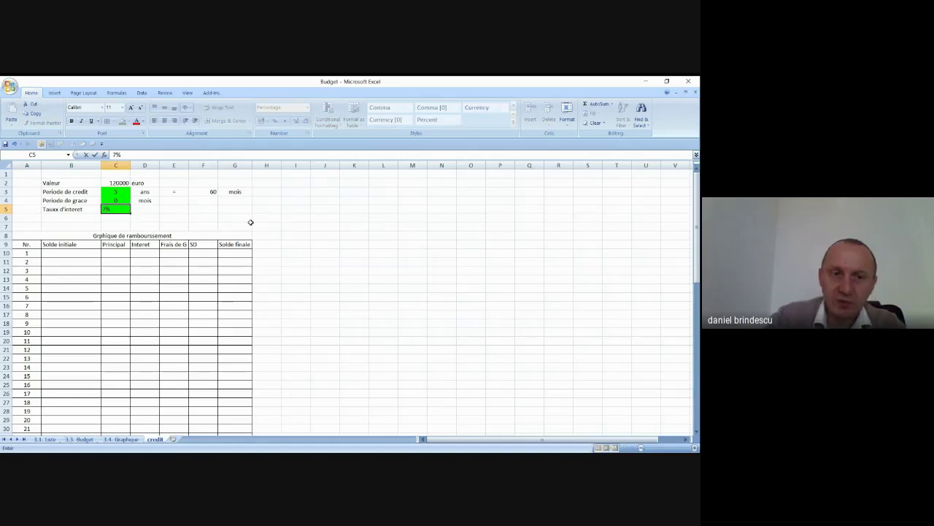
key("Return")
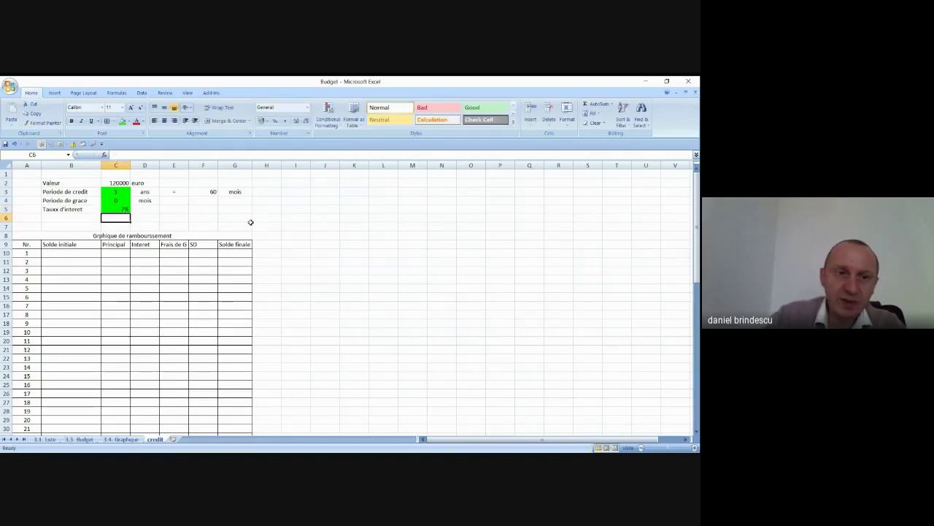
Enter the unit "/ an" in D5 and an equals sign as text in E5
left_click(152, 209)
type("/ an")
left_click(169, 207)
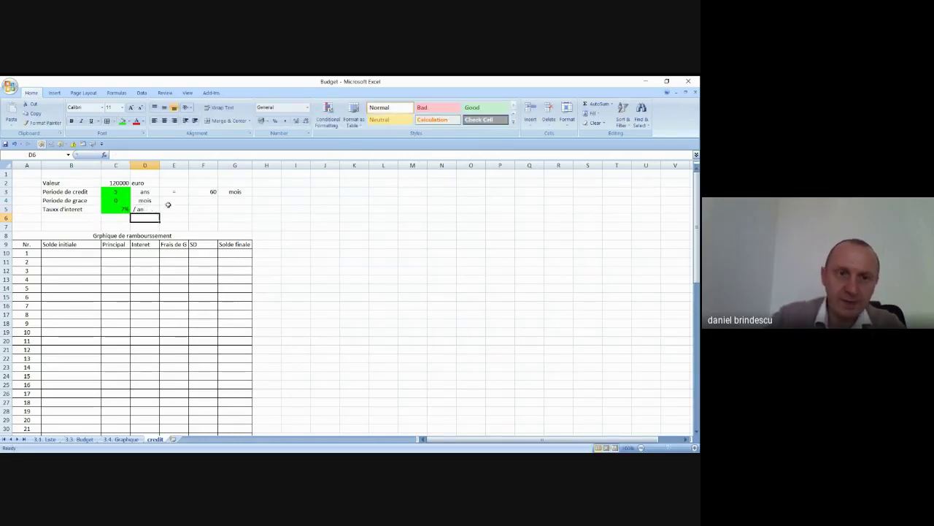
type("=")
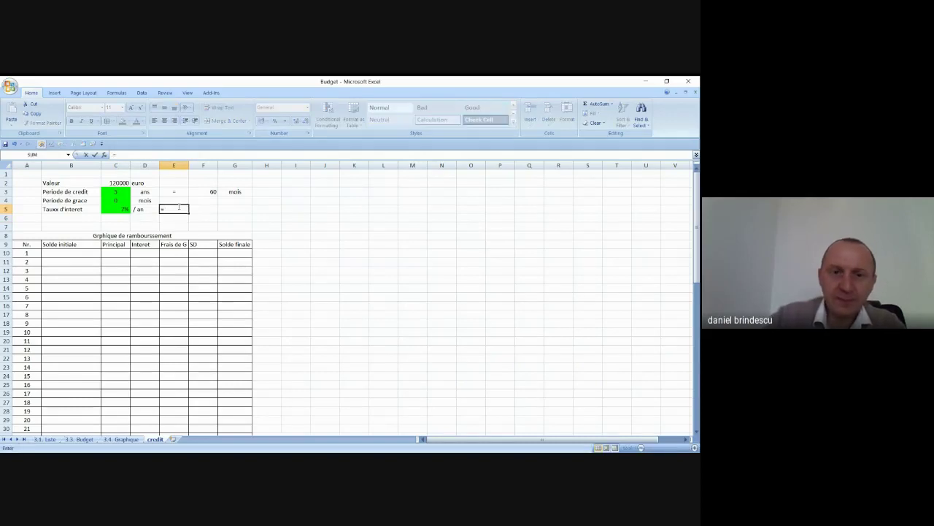
key("Return")
Calculate the monthly interest rate in F5 as =C5/12 and format it as a percentage with two decimals
left_click(198, 210)
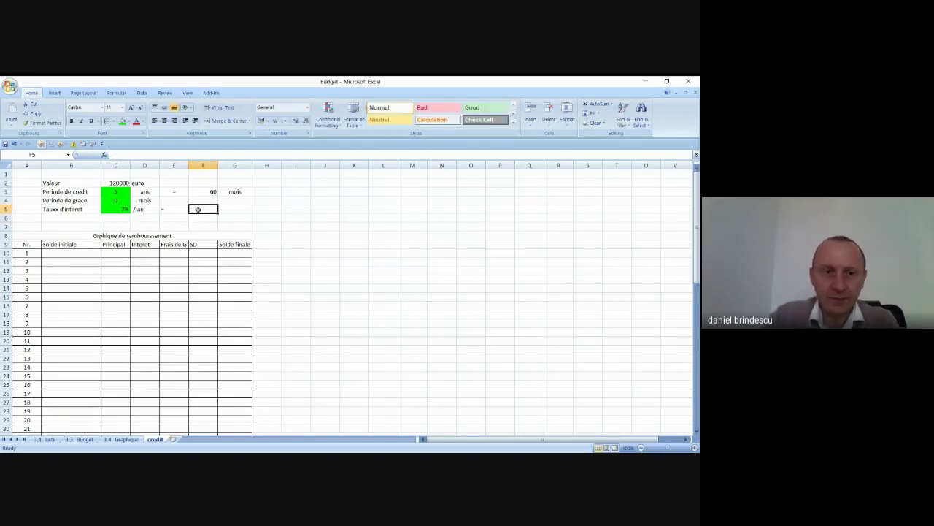
type("=")
left_click(122, 209)
type("/")
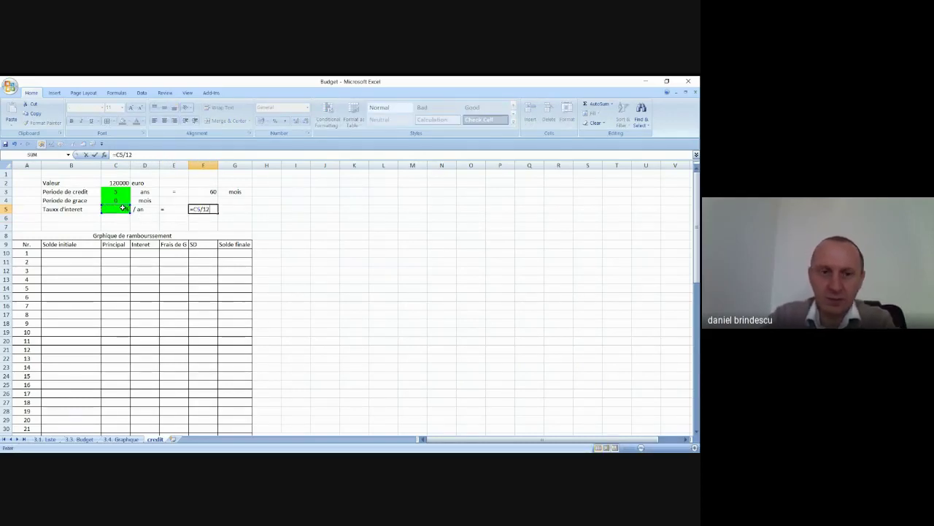
type("12")
key("ctrl+Return")
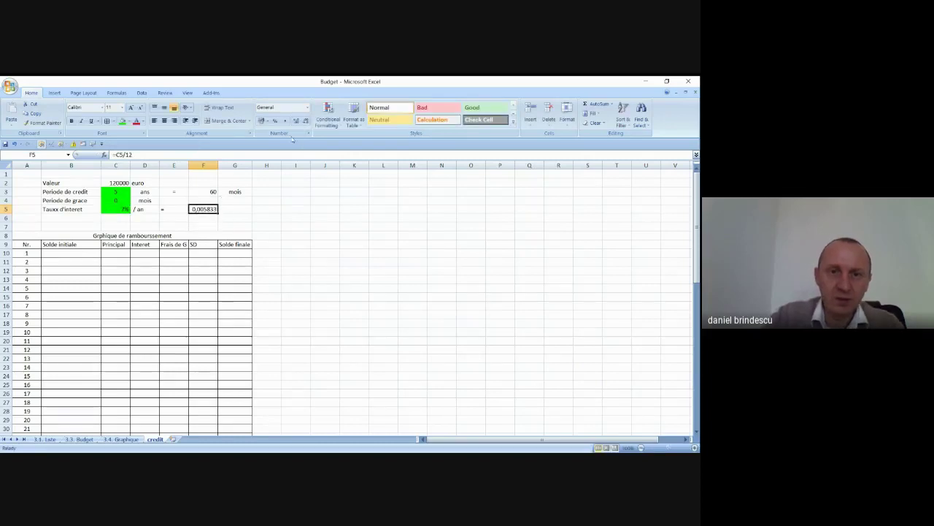
left_click(275, 121)
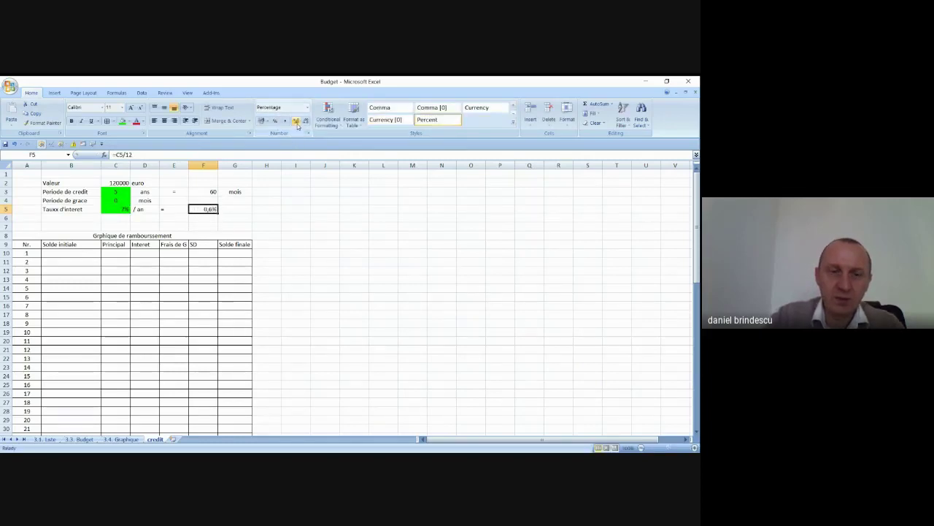
left_click(285, 219)
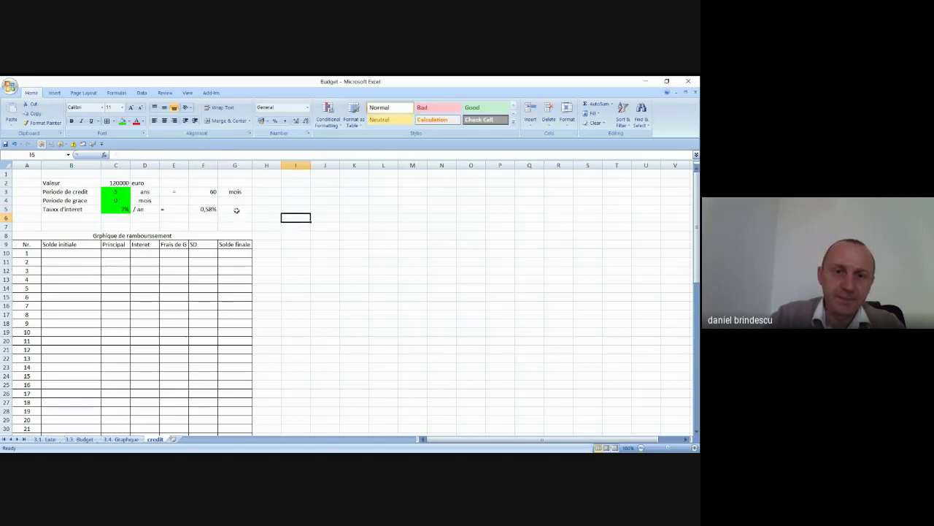
Enter the unit "/ mois" in G5, beside the monthly interest rate
left_click(240, 212)
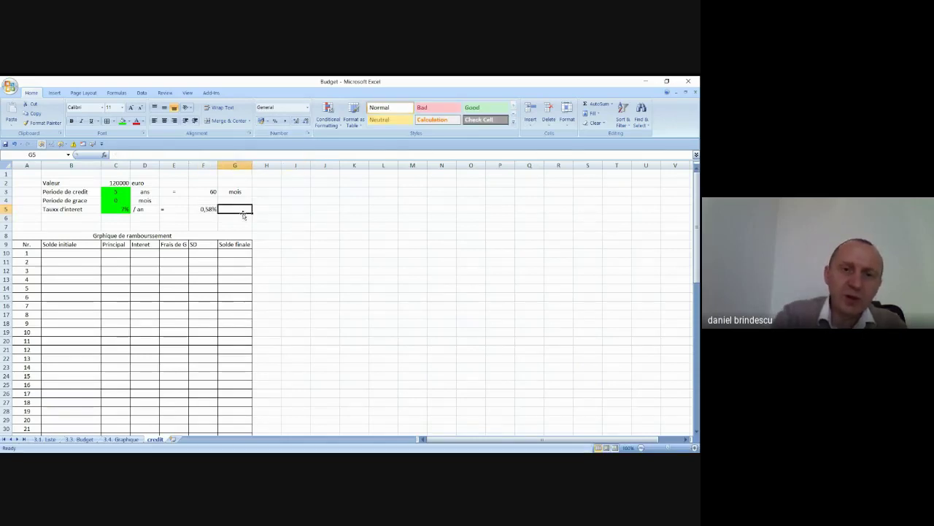
type("/")
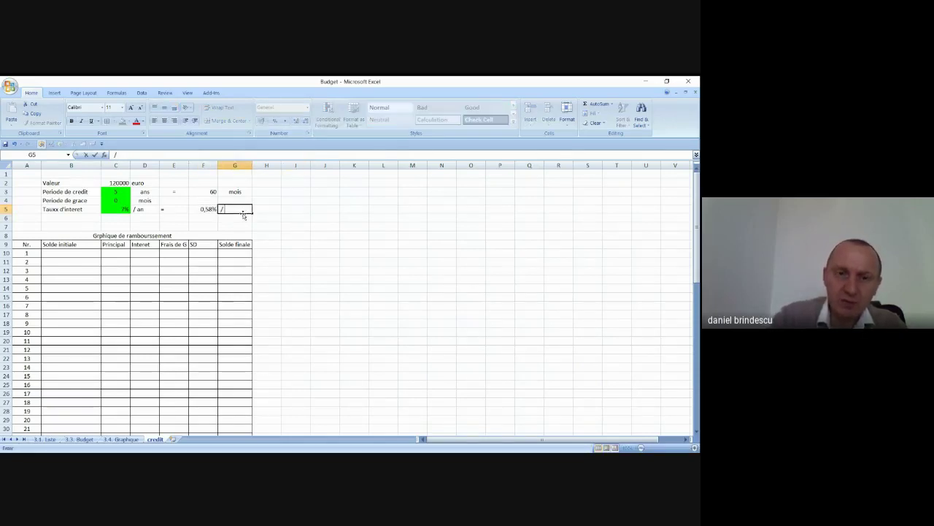
type(" mois")
key("Return")
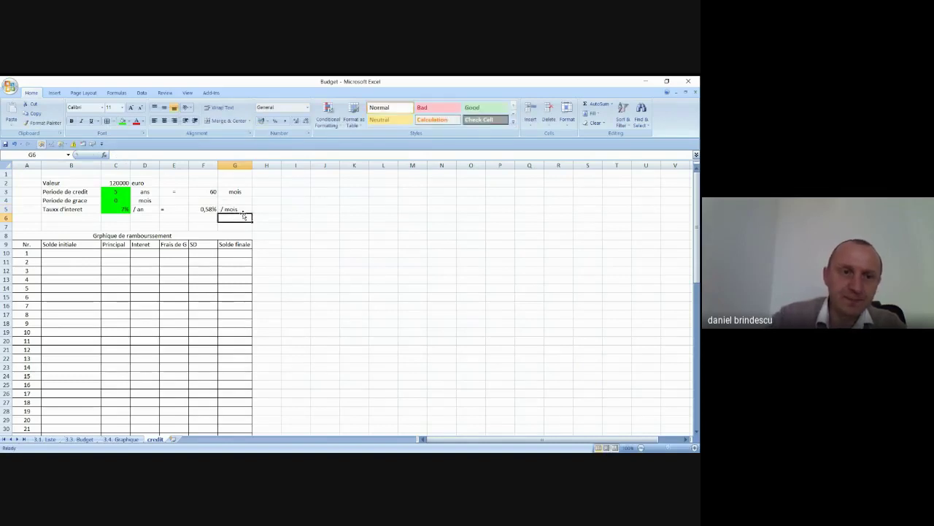
Enter the label "Frais de gestion" in B6, below the interest rate label
left_click(67, 219)
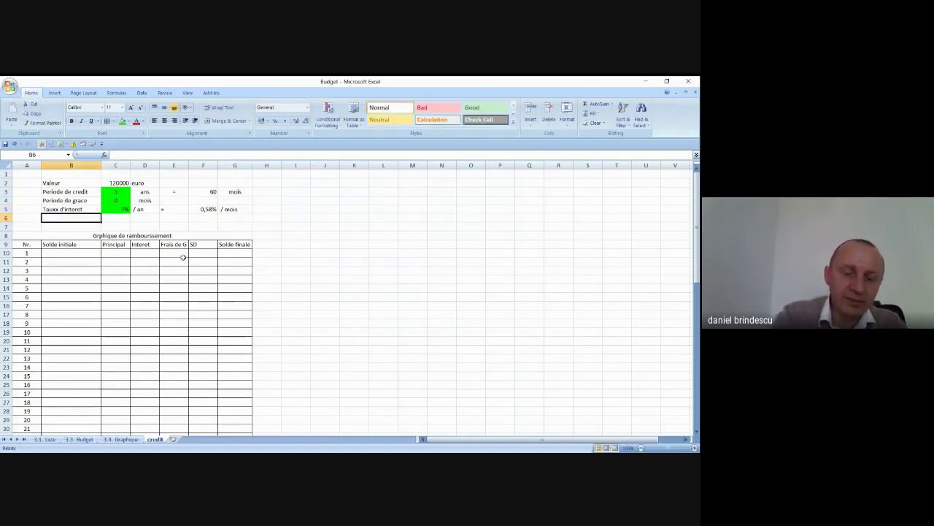
type("Fr")
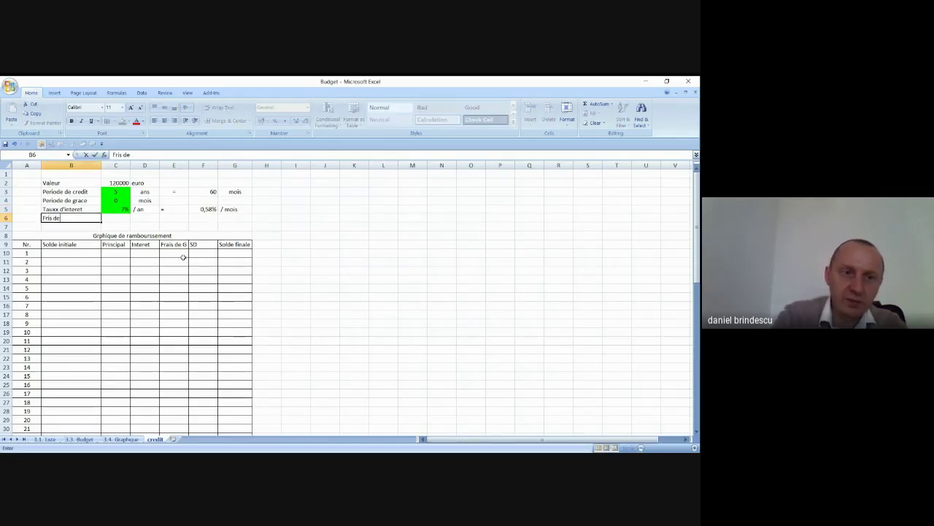
type("is de")
key("BackSpace")
key("BackSpace")
key("BackSpace")
type("a")
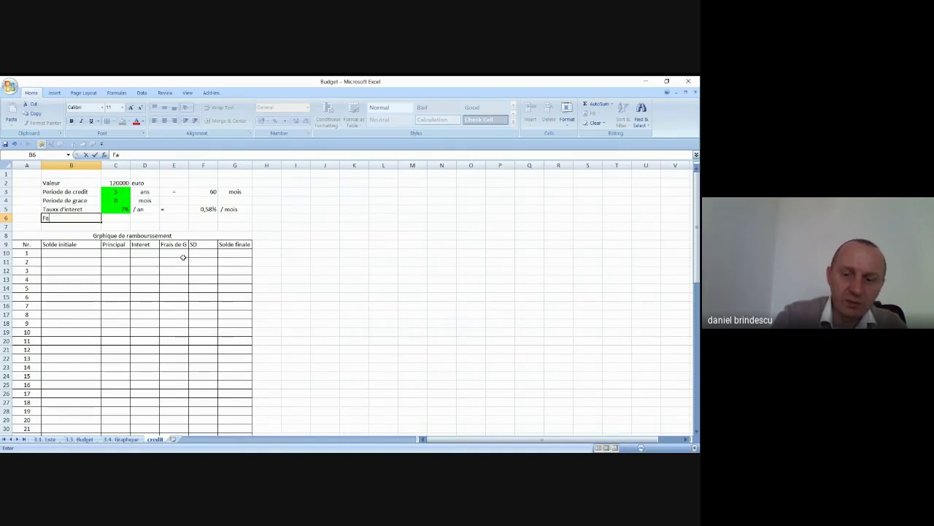
key("BackSpace")
type("rais de")
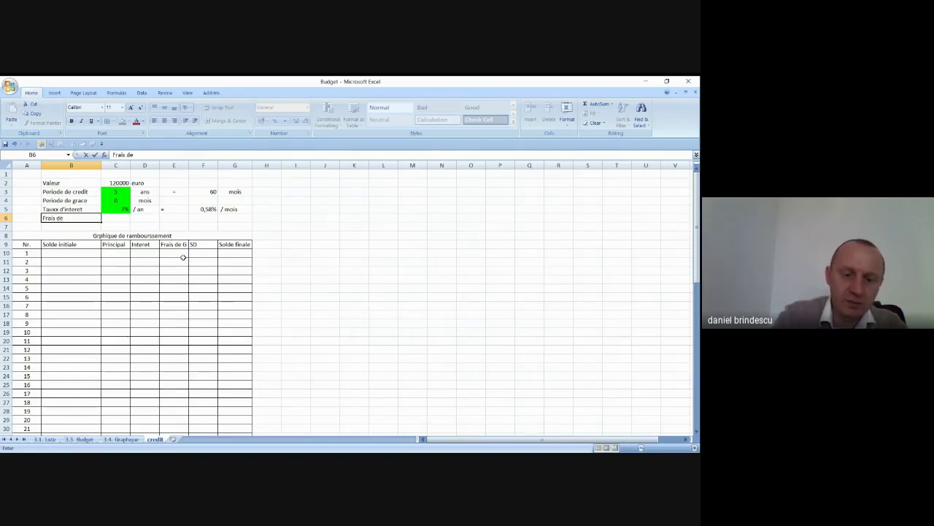
type(" gestion")
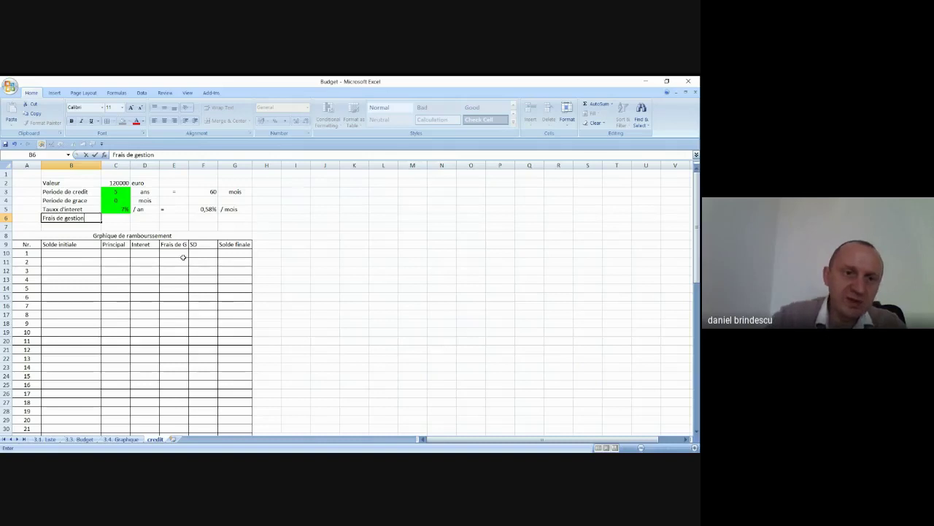
key("Return")
Fill C6 with the same bright green and enter the management fee 0,1%
left_click(125, 216)
left_click(122, 121)
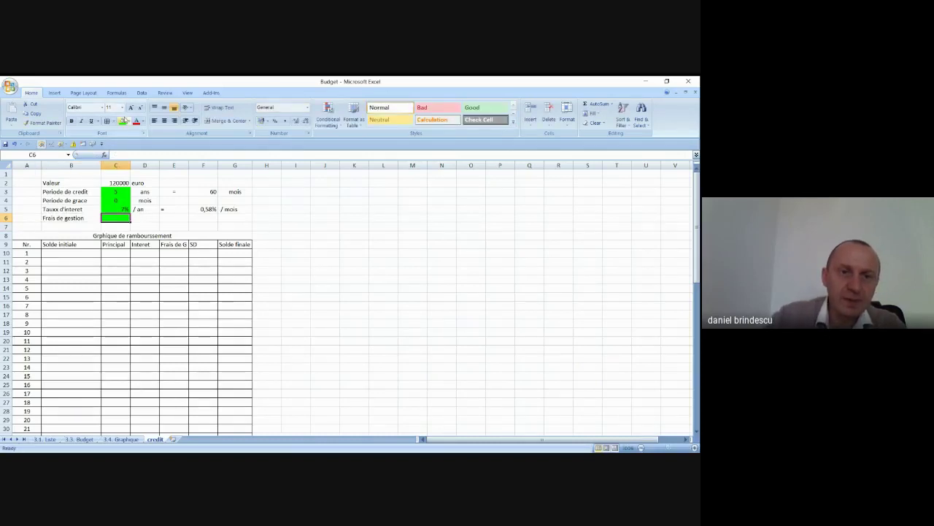
type(",0")
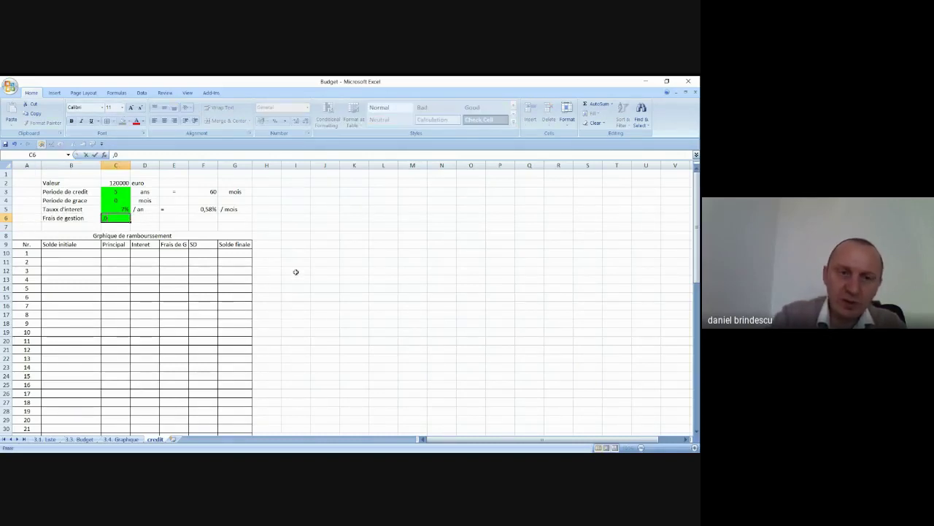
key("BackSpace")
key("BackSpace")
key("BackSpace")
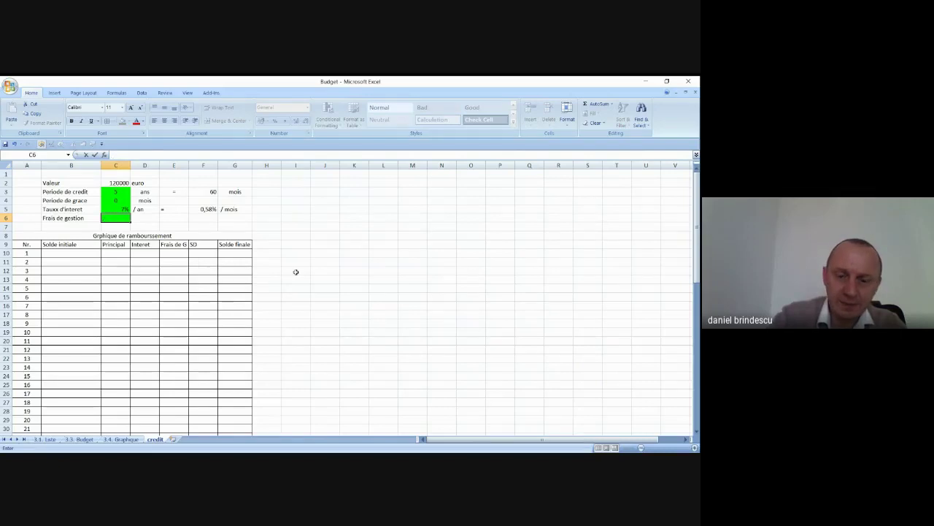
type("0,1")
key("Return")
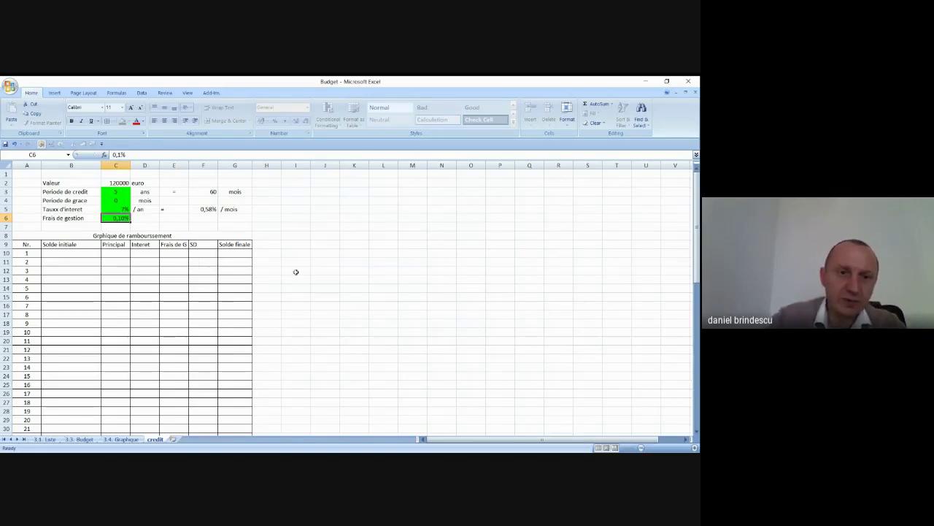
left_click(382, 234)
Fill the credit value cell C2 with the same bright green
left_click(117, 182)
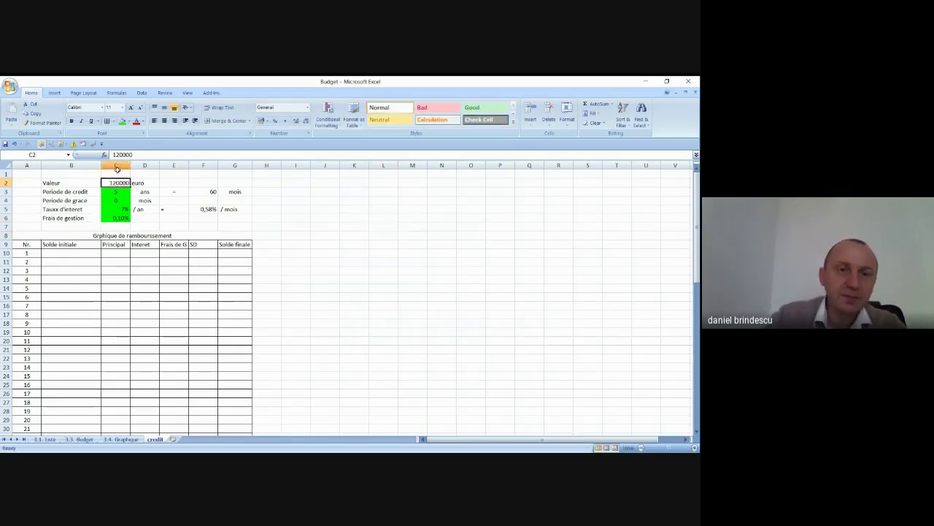
left_click(122, 121)
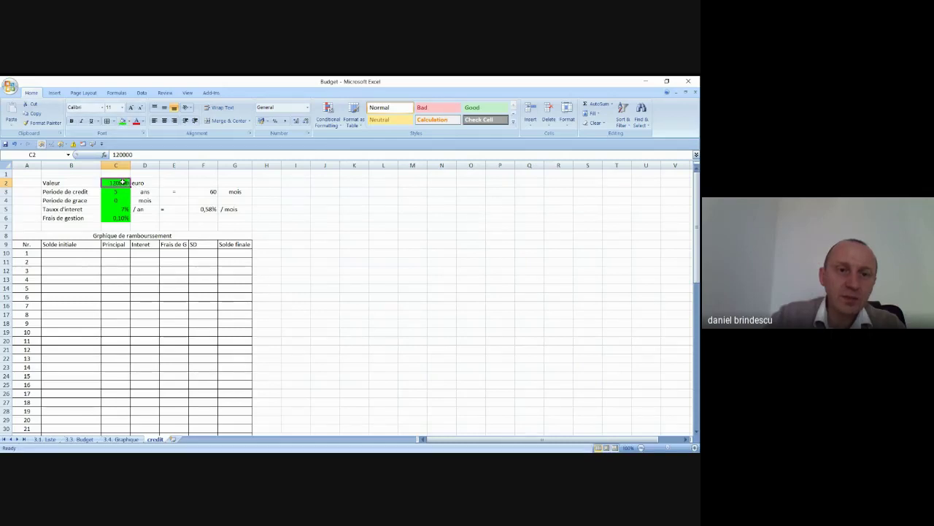
left_click(206, 316)
Link the first "Solde initiale" cell, B10, to the credit value with =C2
left_click(52, 253)
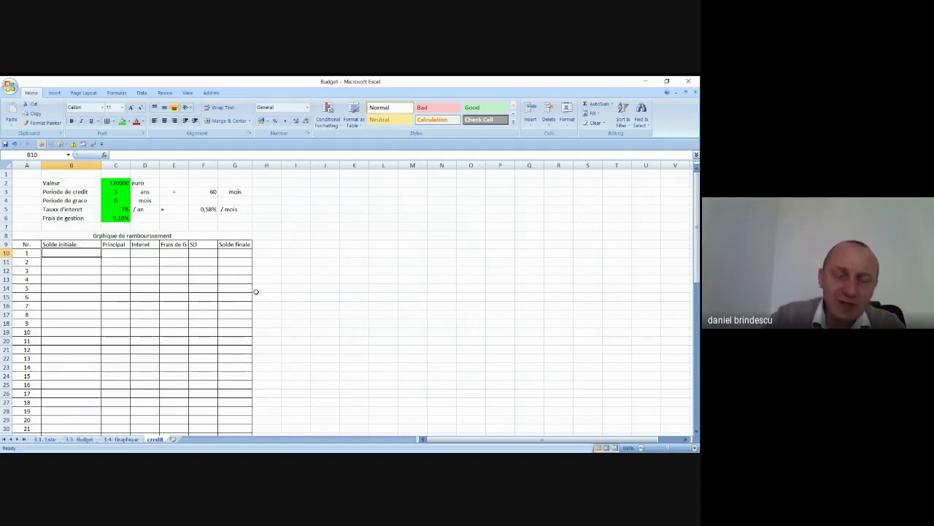
type("=")
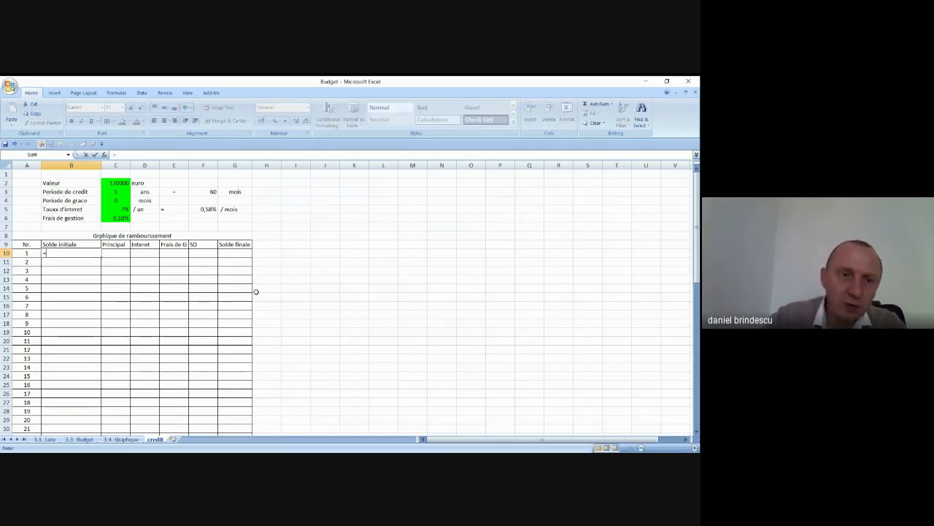
left_click(111, 179)
key("Return")
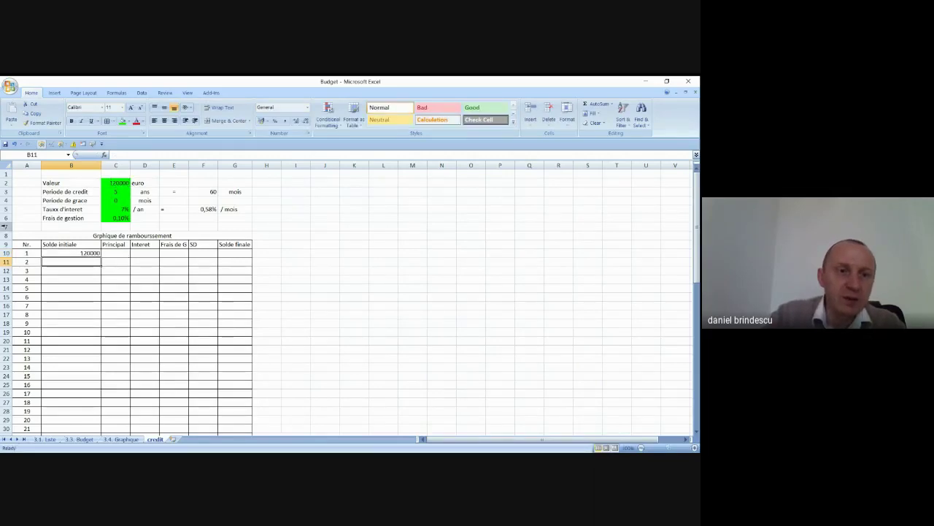
Insert two blank rows between the "Frais de gestion" row and the repayment table title
left_click(6, 226)
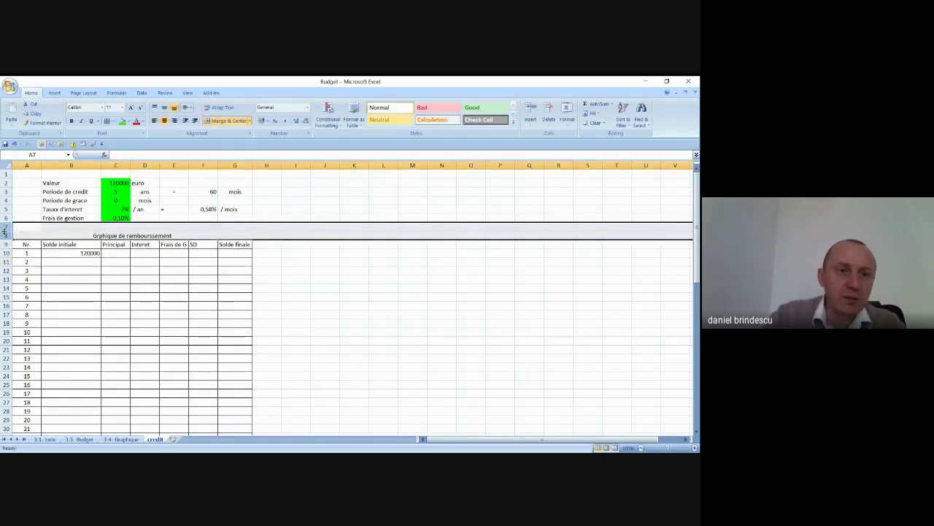
right_click(6, 227)
left_click(23, 278)
left_click(314, 313)
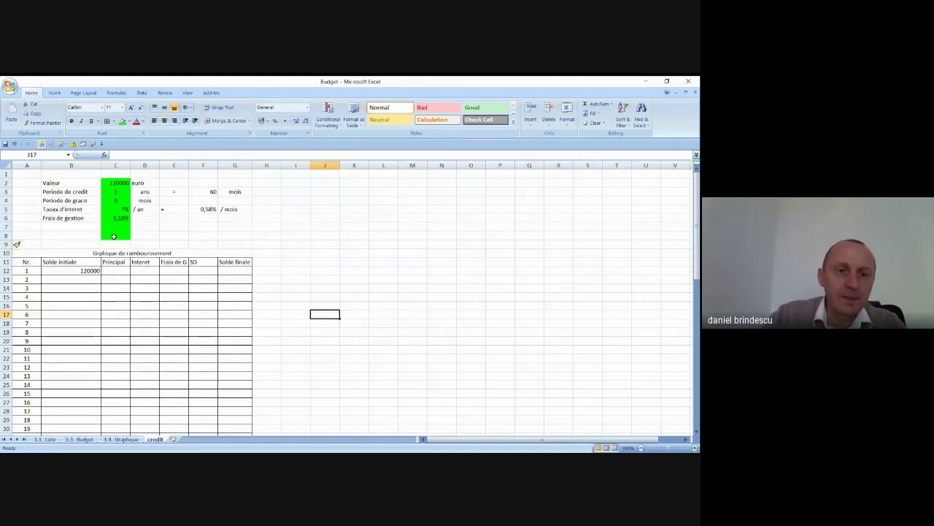
Remove the green fill from C7:C8 in the newly inserted rows
left_click_drag(113, 228, 114, 236)
left_click(129, 121)
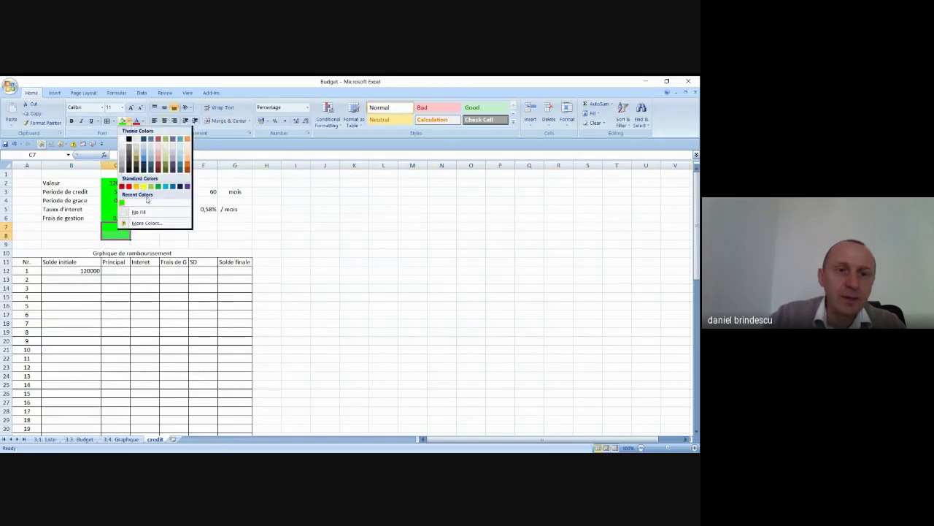
left_click(139, 212)
left_click(374, 261)
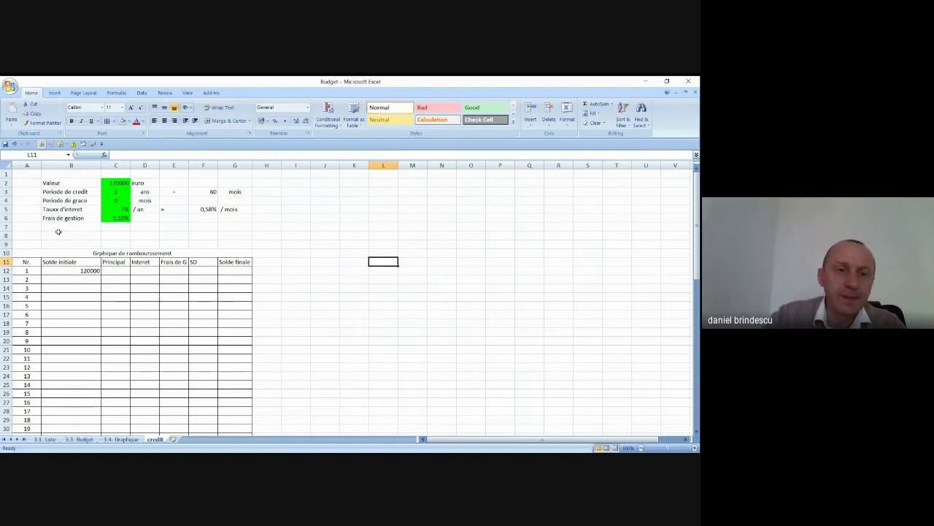
Enter the label "Principal" in B7, below "Frais de gestion"
left_click(58, 230)
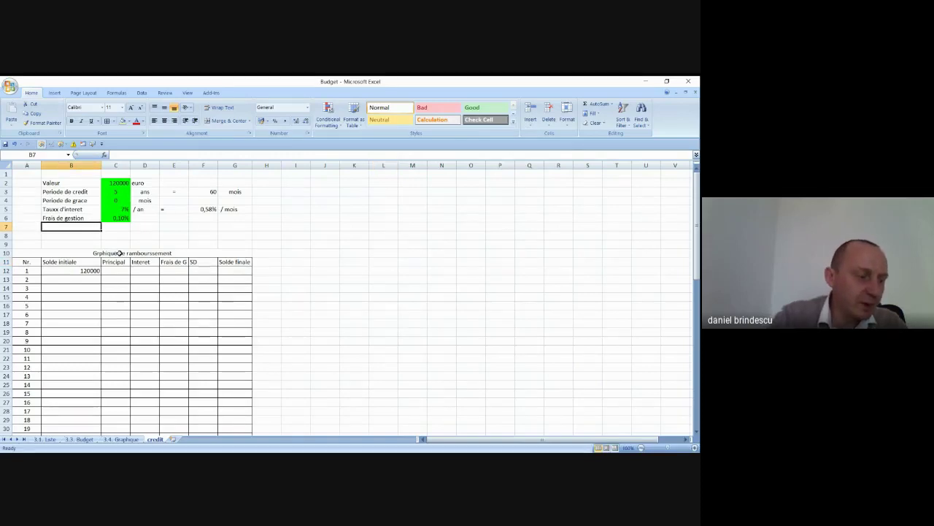
type("Prin")
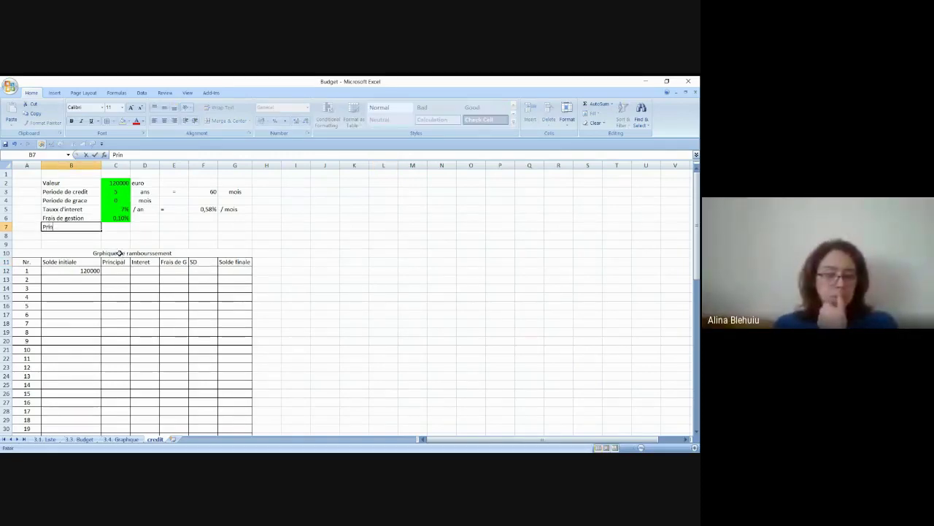
type("cipal")
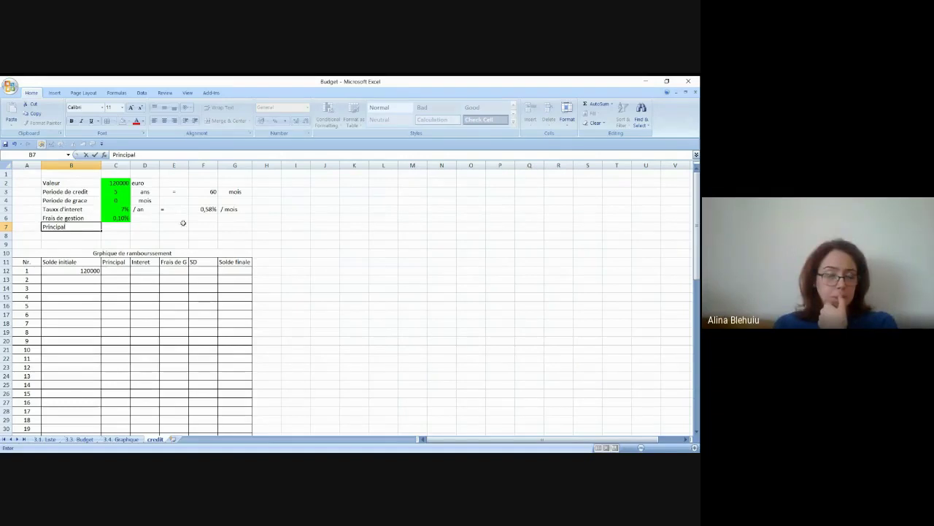
key("Tab")
Calculate the principal in C7 by dividing the credit value by the months without grace, using =C2/(F3-C4)
type("=")
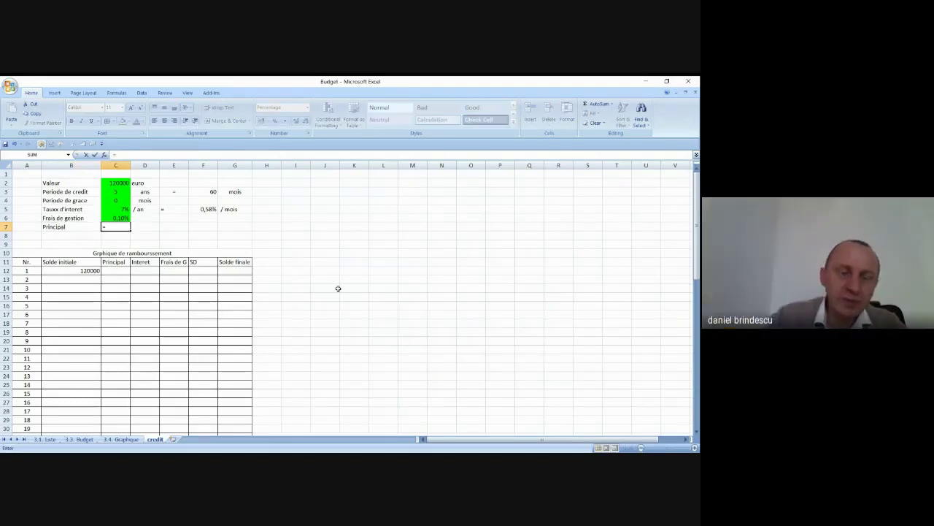
left_click(118, 183)
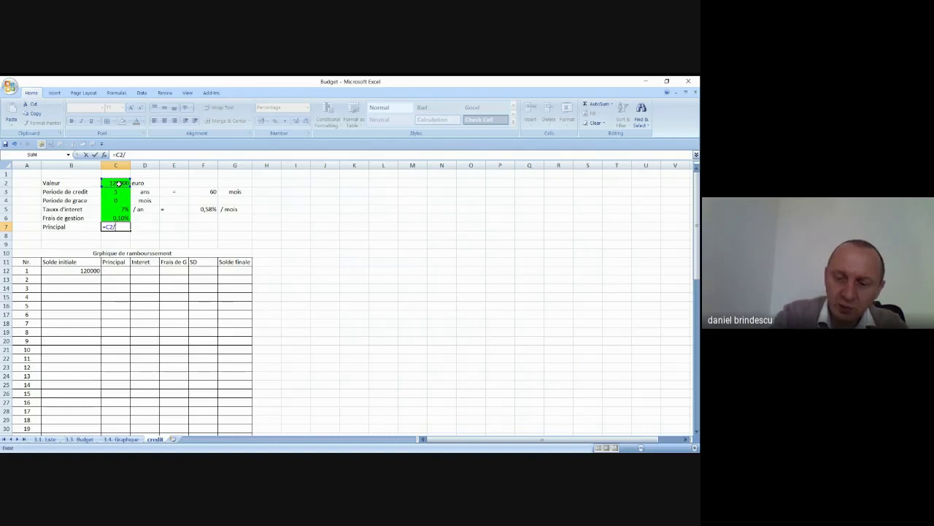
type("/(")
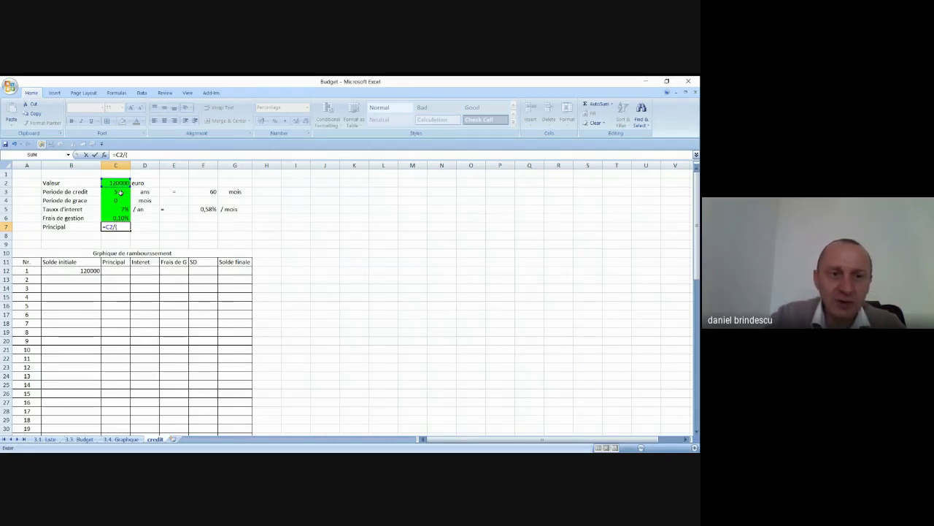
left_click(118, 193)
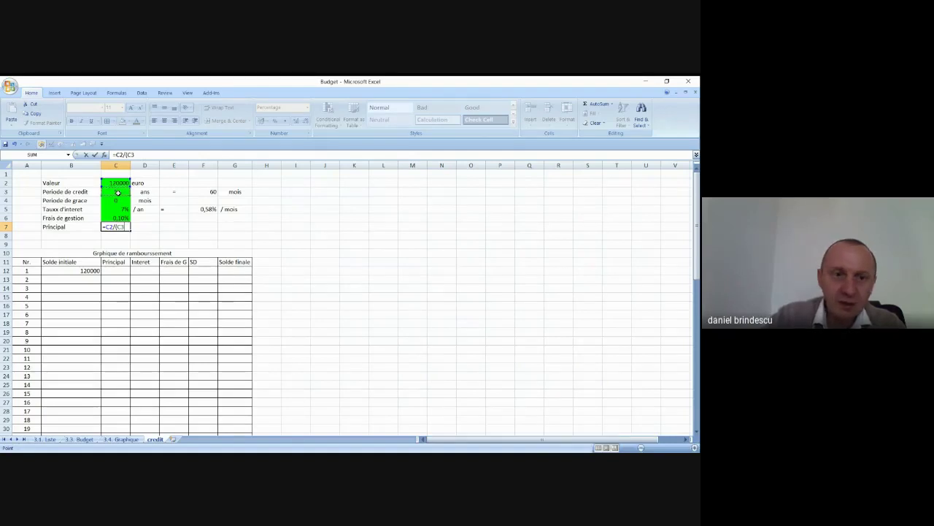
left_click(212, 191)
type("-")
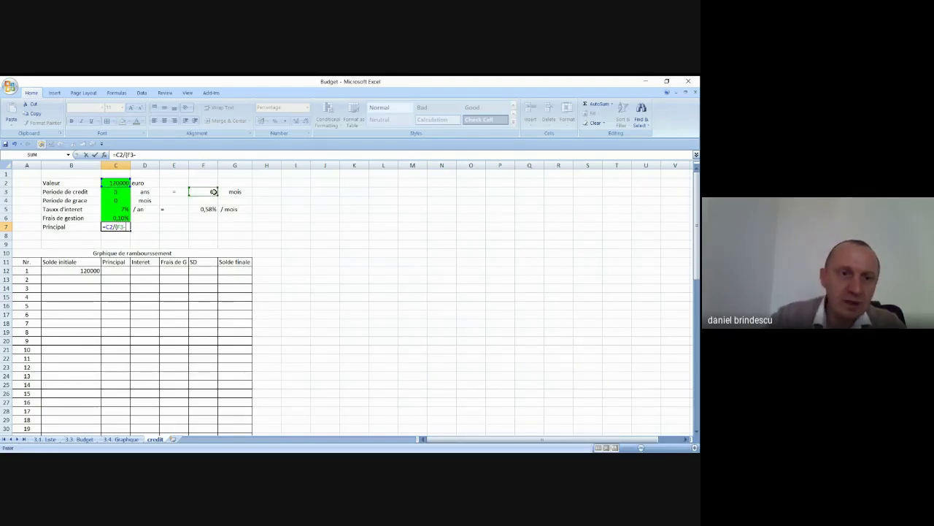
left_click(112, 201)
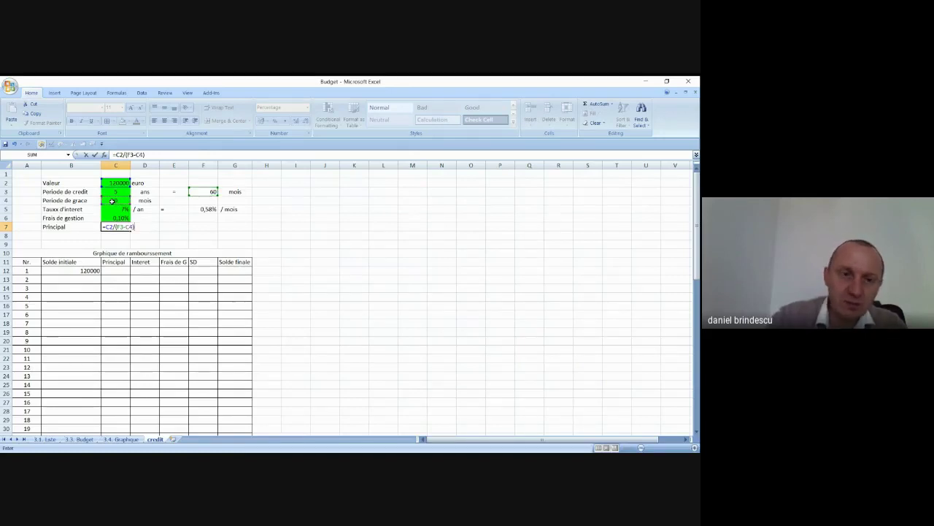
type(")")
key("Return")
Format the principal in C7 as a Number with 0 decimal places and the 1000 separator
left_click(125, 226)
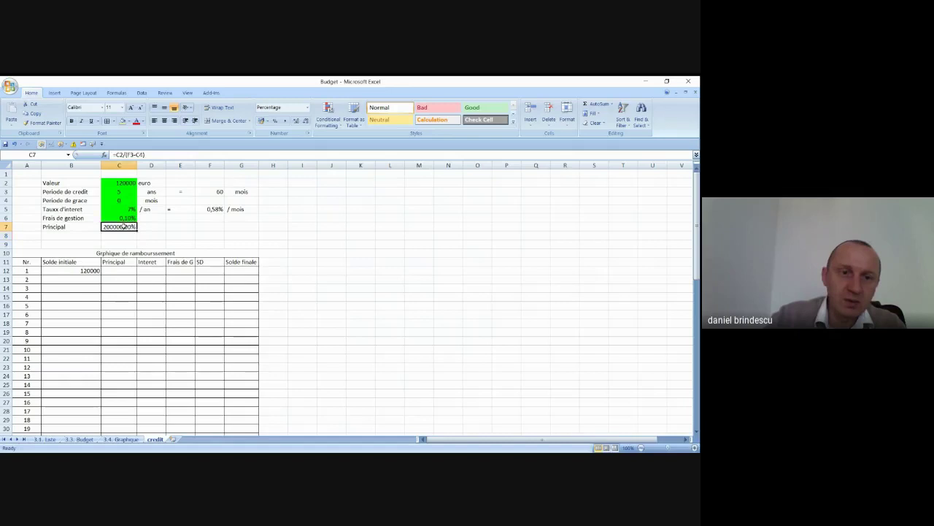
right_click(124, 226)
left_click(201, 329)
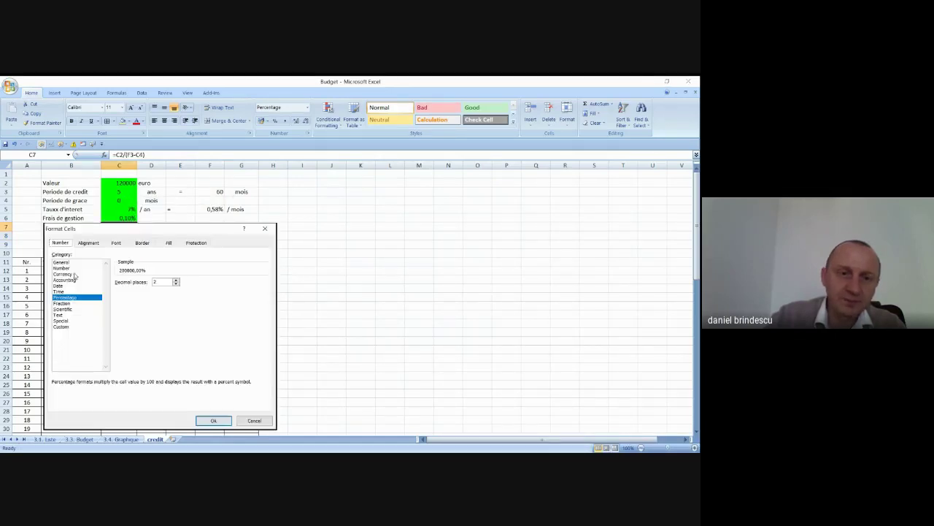
left_click(62, 267)
left_click(176, 285)
left_click(176, 285)
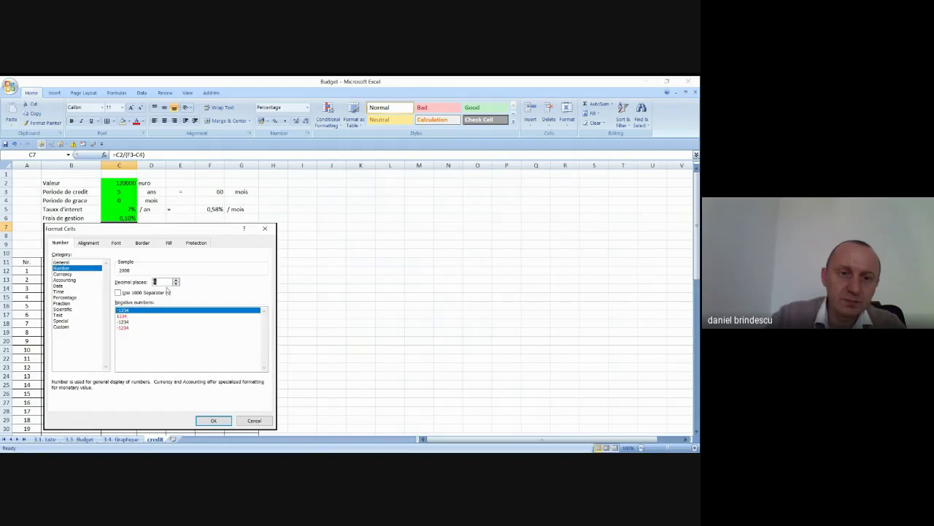
left_click(118, 292)
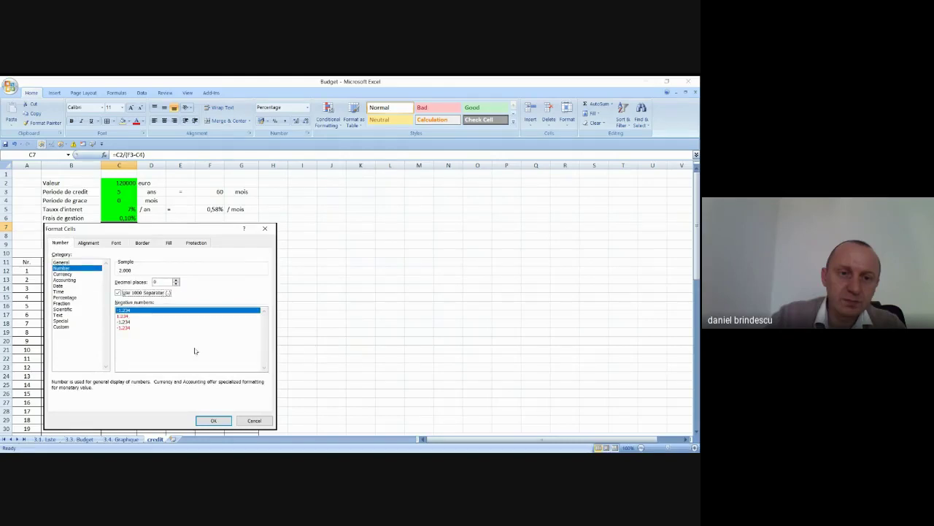
left_click(213, 421)
left_click(390, 279)
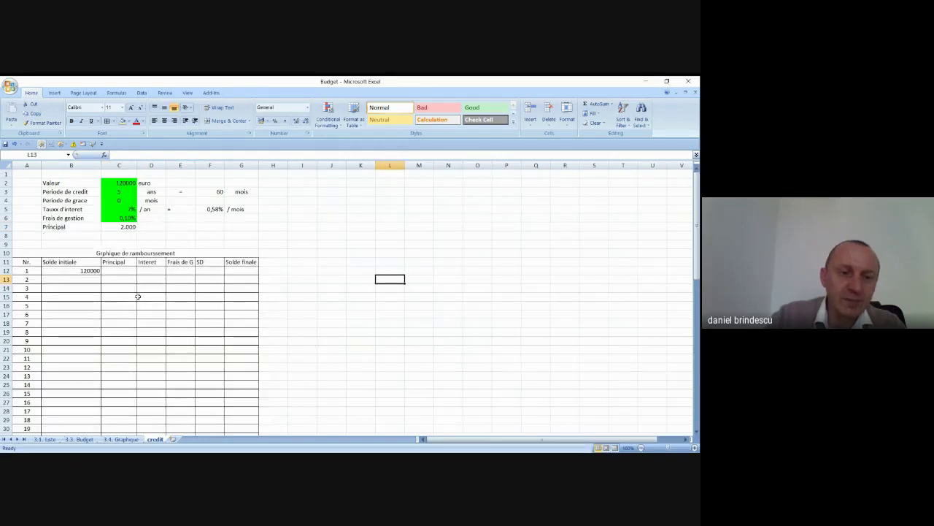
Link the first "Principal" cell of the repayment table, C12, to the calculated principal with =C7
left_click(110, 271)
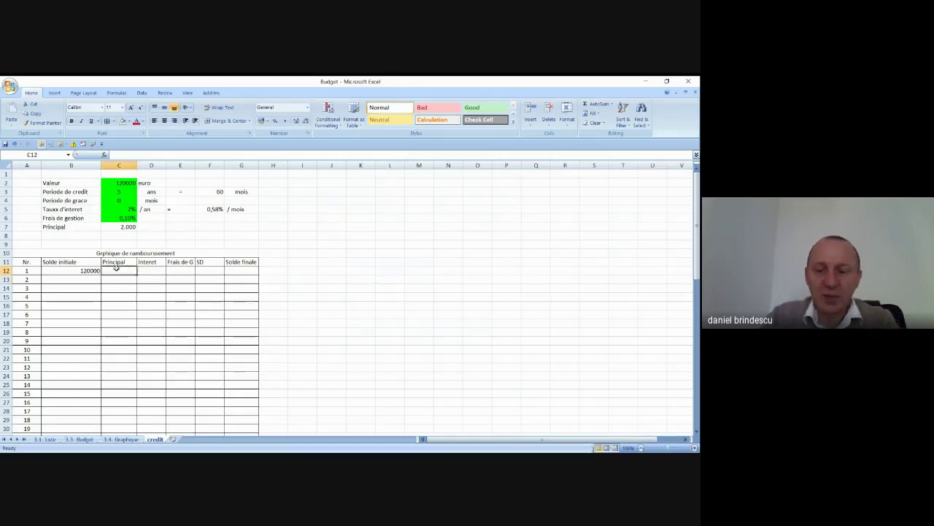
type("=")
left_click(126, 230)
key("Return")
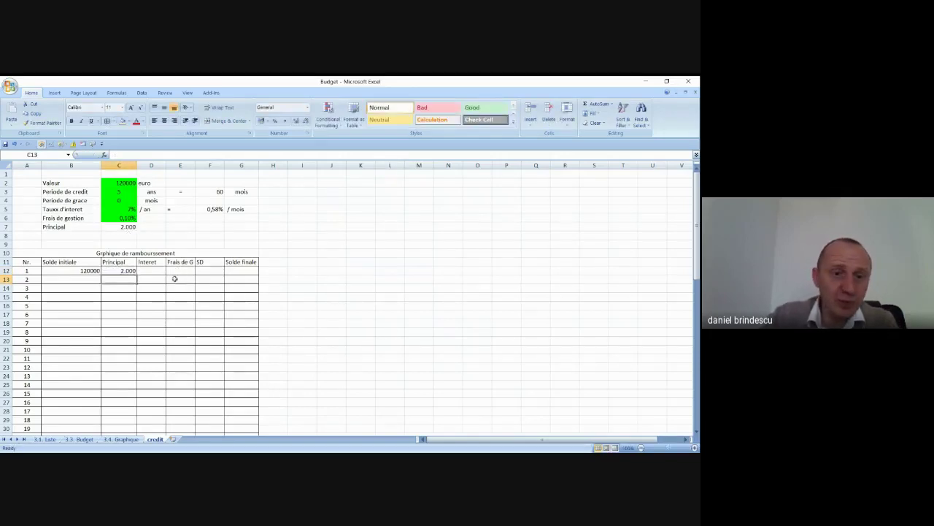
Calculate the first "Interet" in D12 from the monthly rate and initial balance with =F$5*B12
left_click(158, 273)
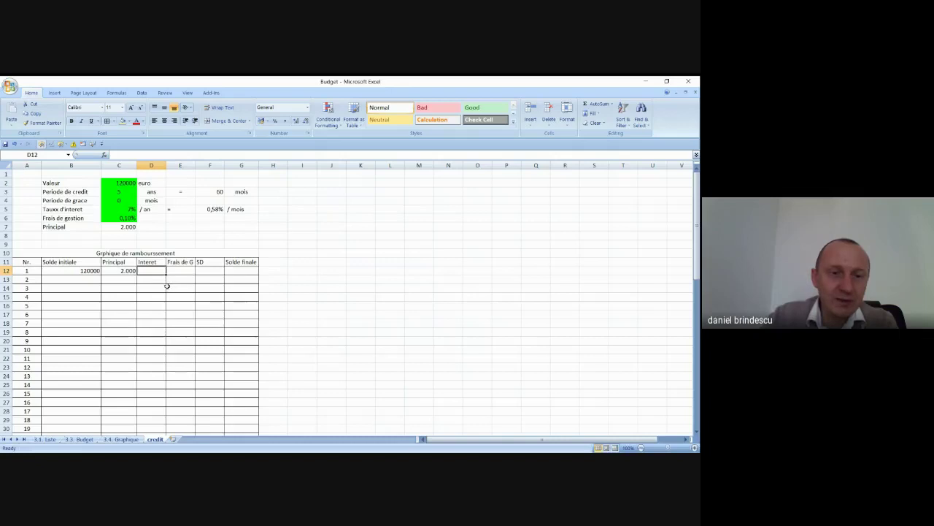
type("=")
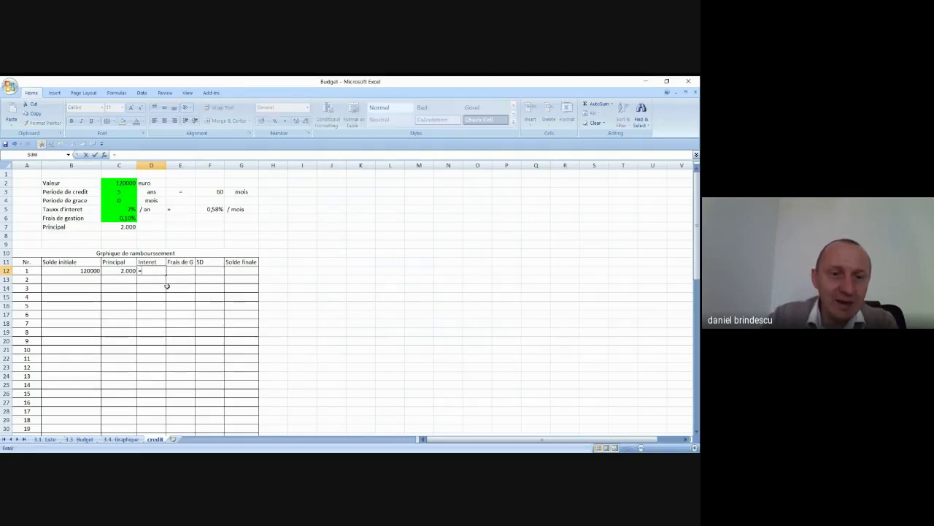
left_click(210, 209)
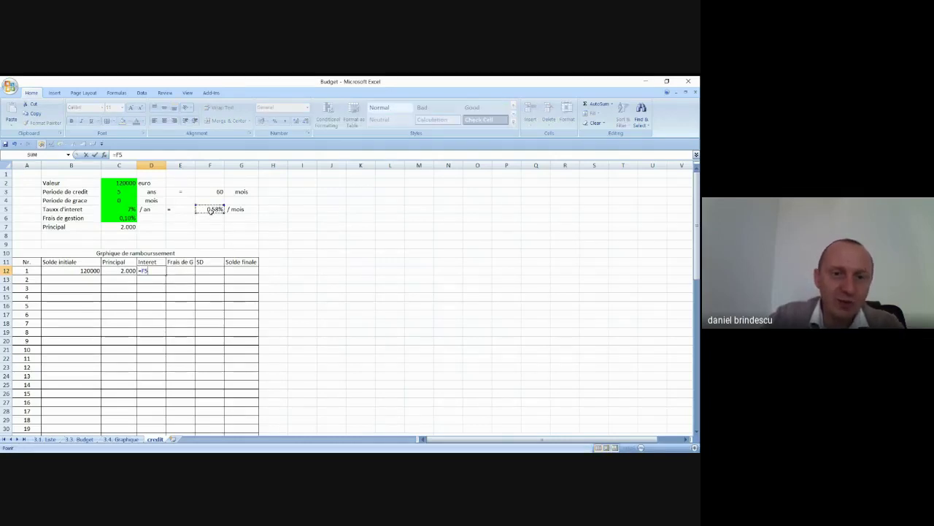
type("*")
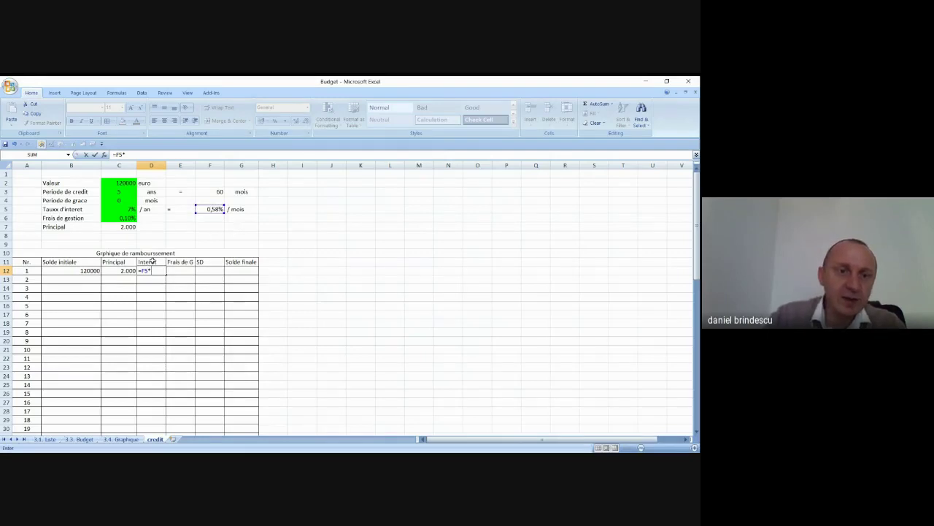
left_click(92, 274)
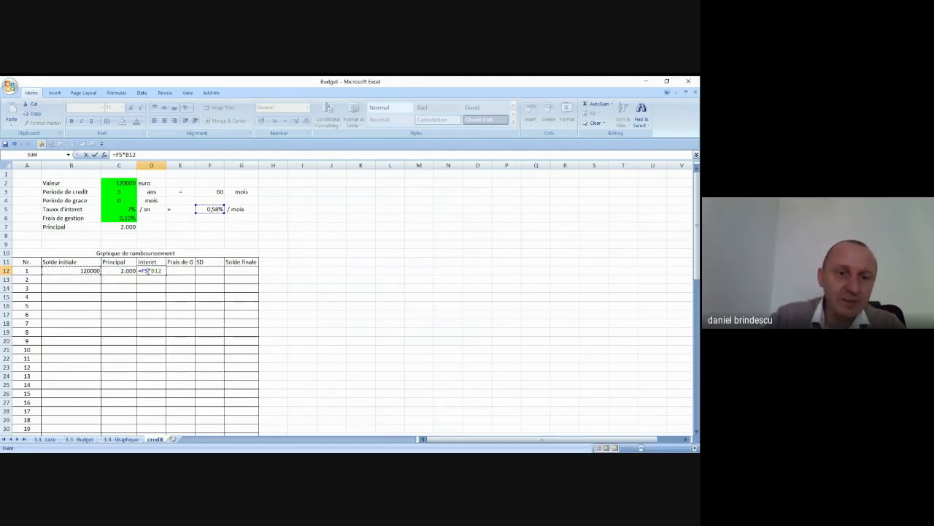
left_click(146, 271)
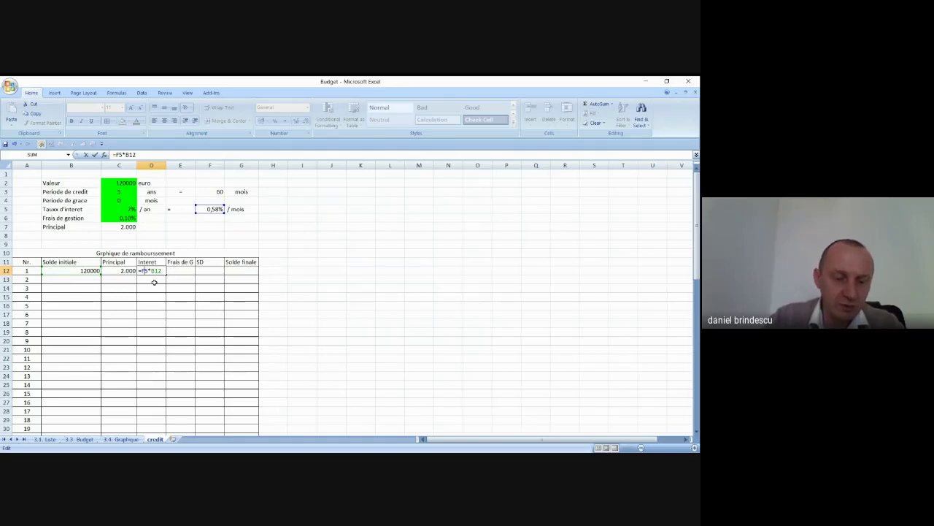
type("$")
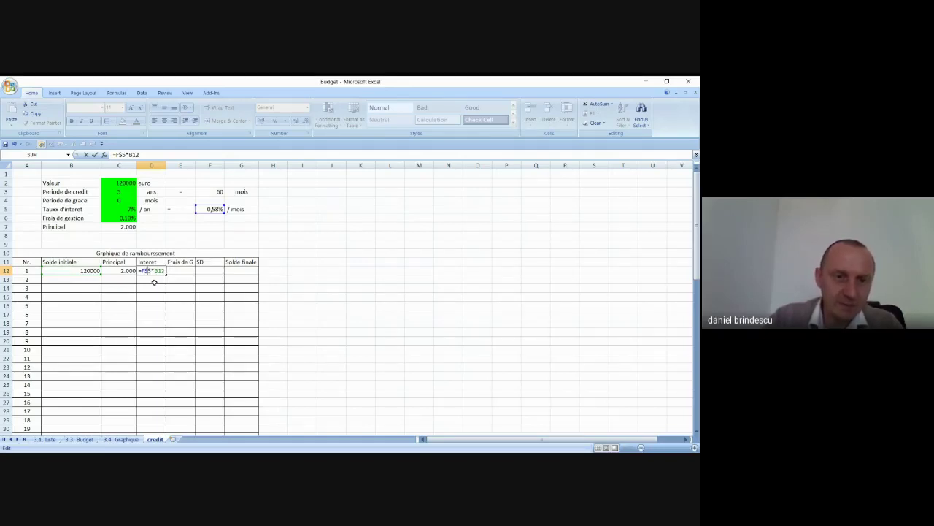
key("Return")
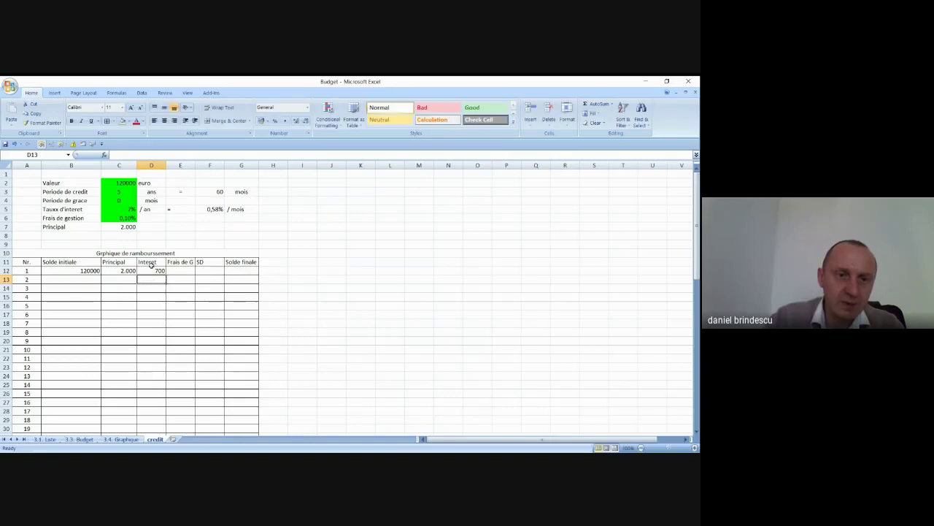
Fill the D12 interest formula down the "Interet" column to the last period
left_click(161, 273)
left_click_drag(166, 274, 167, 425)
scroll(178, 394, "up", 7)
scroll(179, 380, "up", 7)
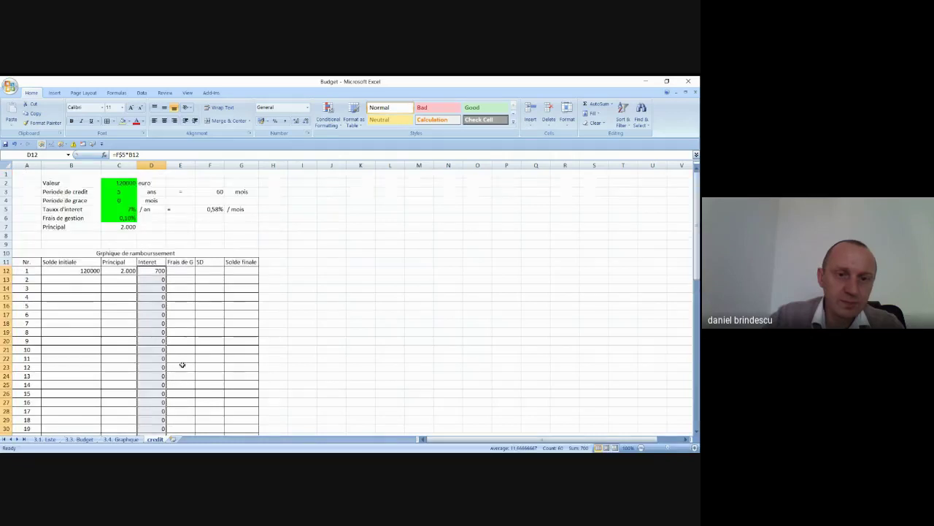
Calculate the first management fee in E12 with =C$6*B12 and fill it down the "Frais de G" column
left_click(180, 271)
type("=C6")
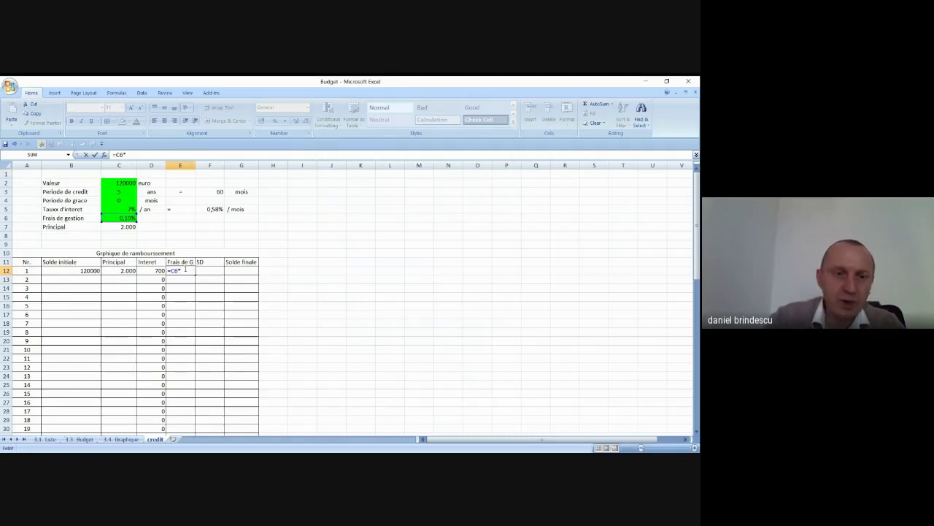
type("*")
left_click(73, 270)
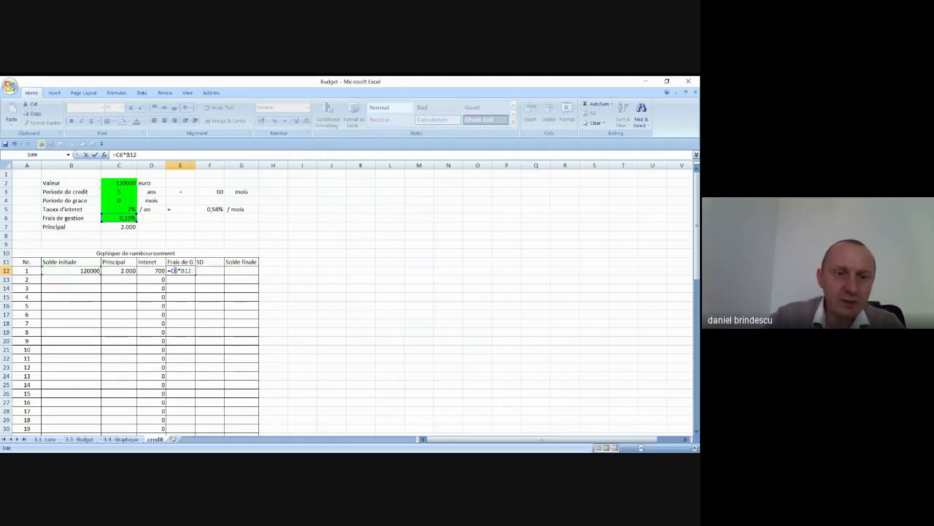
type("$")
key("Return")
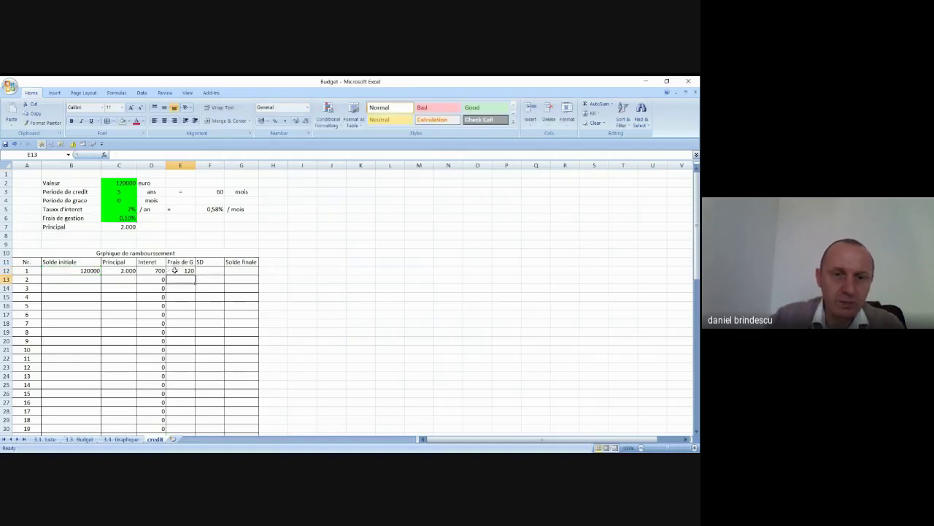
left_click(190, 271)
double_click(195, 274)
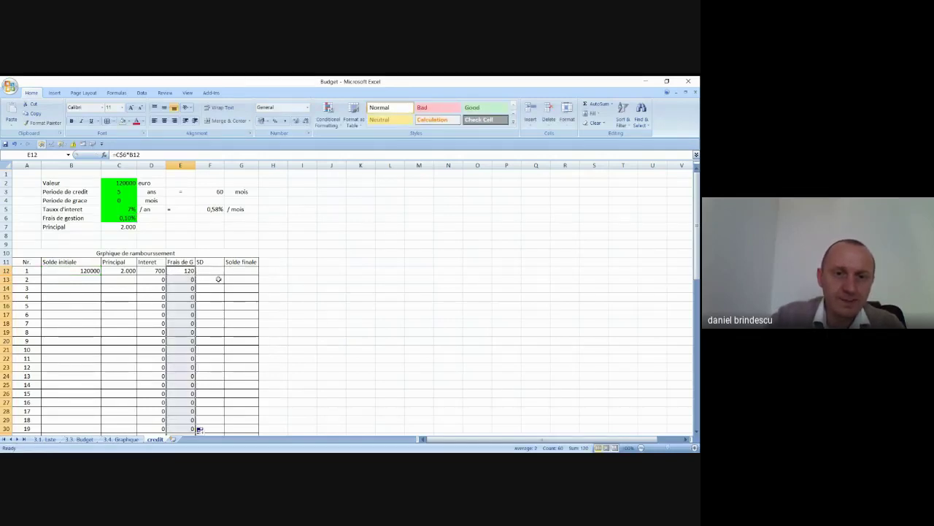
Add principal and interest in F12 with =C12+D12 and fill it down the "SD" column
left_click(213, 272)
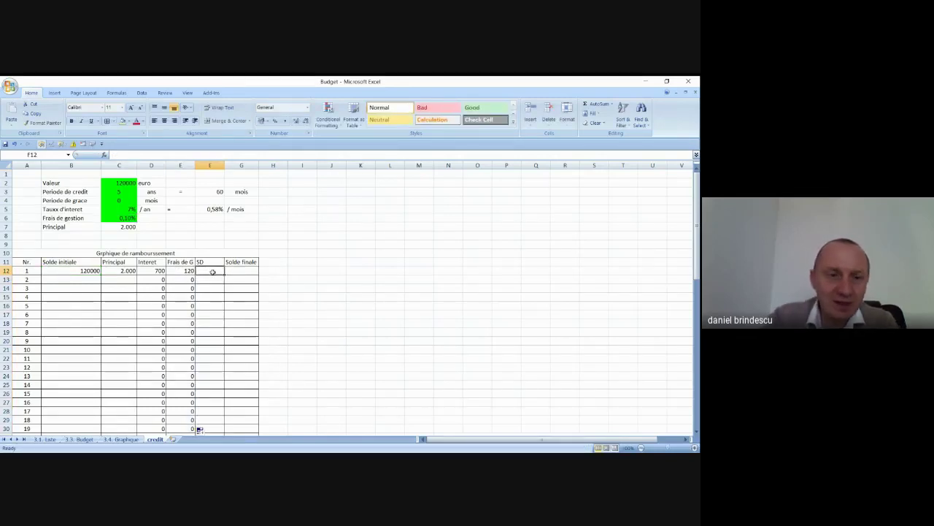
type("=")
left_click(123, 270)
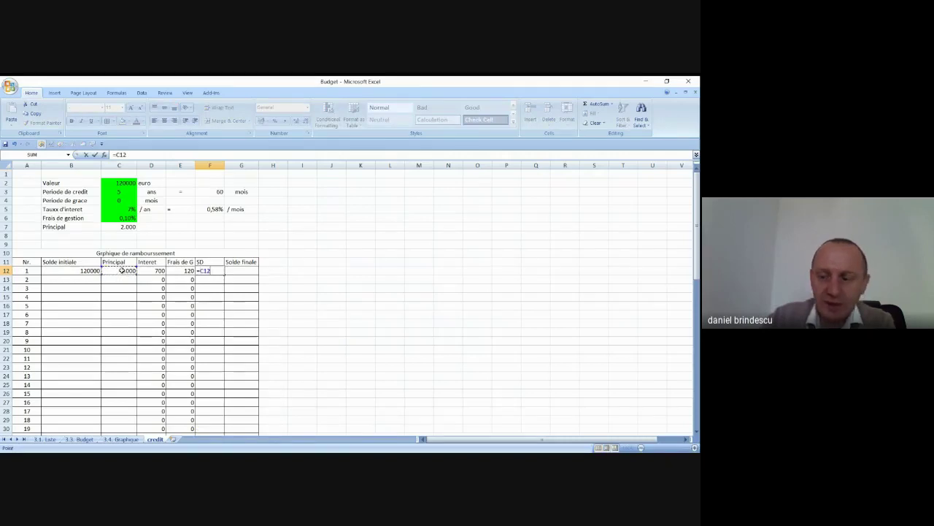
type("+")
left_click(149, 270)
key("ctrl+Return")
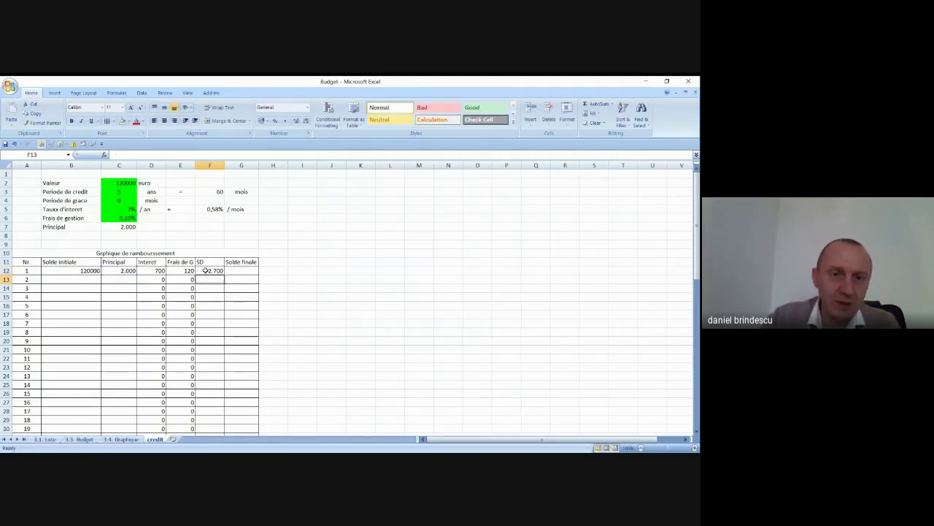
left_click_drag(226, 273, 226, 429)
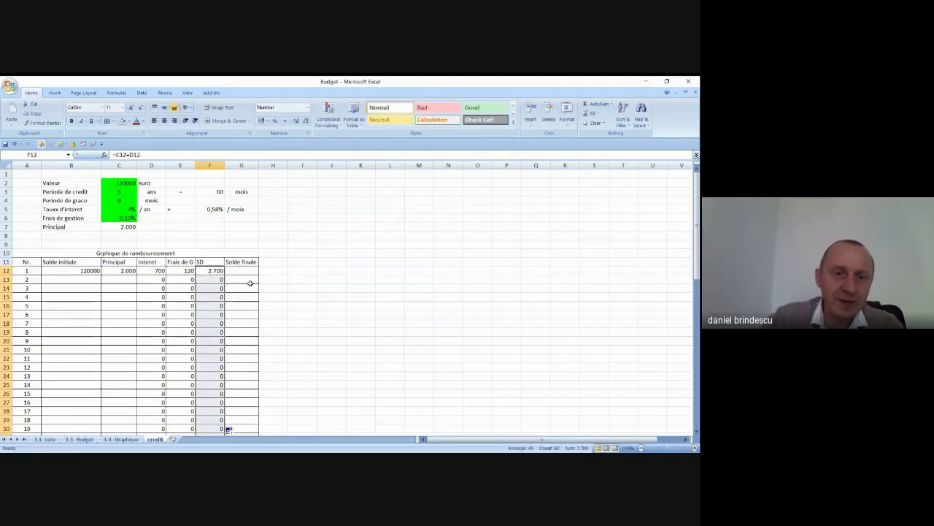
Calculate the first "Solde finale" in G12 with =B12-C12 and fill it down the column
left_click(244, 271)
type("=")
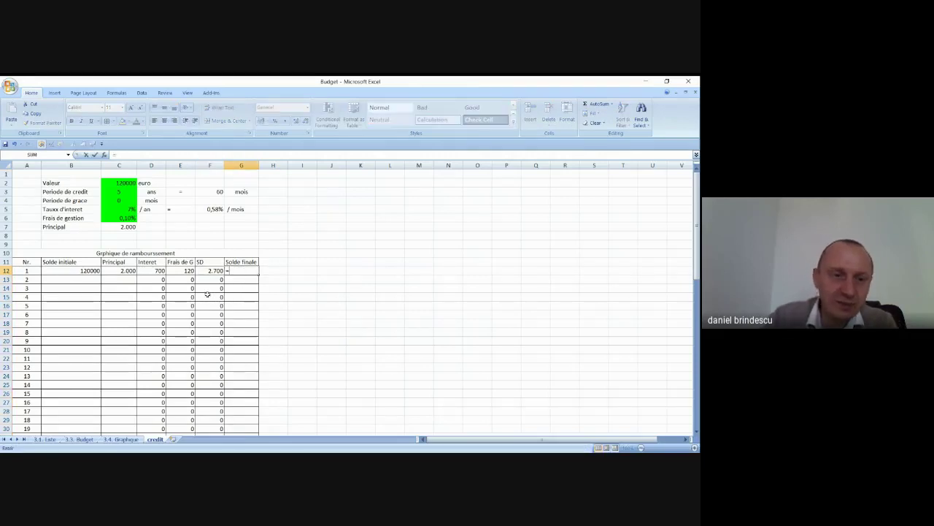
left_click(84, 270)
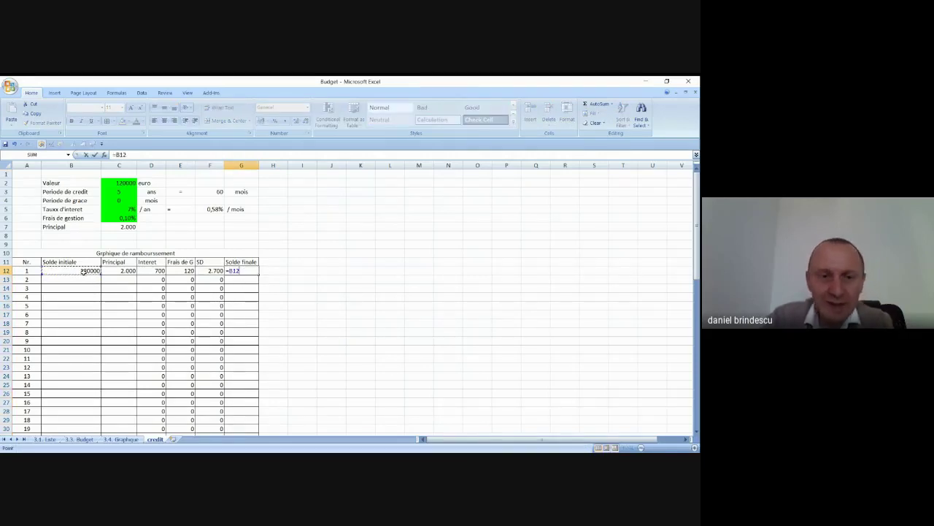
type("-")
left_click(122, 271)
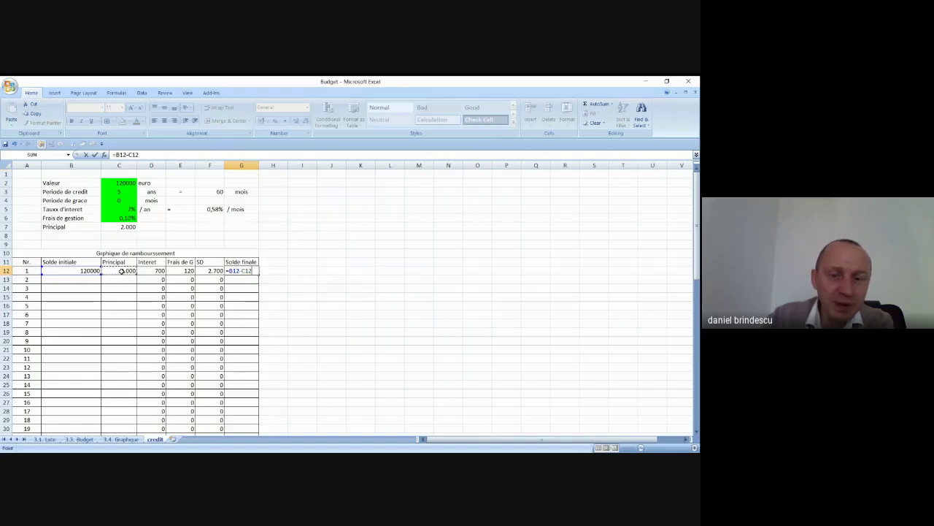
key("Return")
left_click(243, 271)
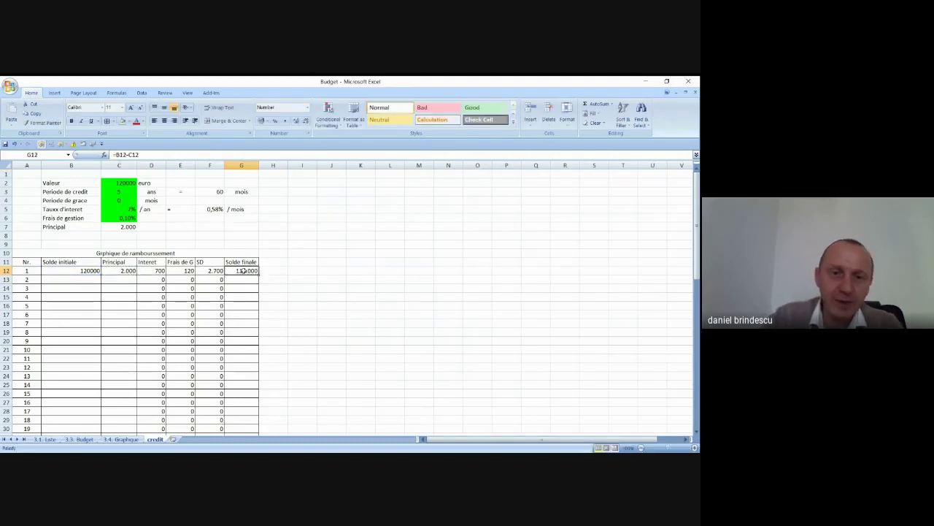
double_click(258, 277)
left_click(385, 306)
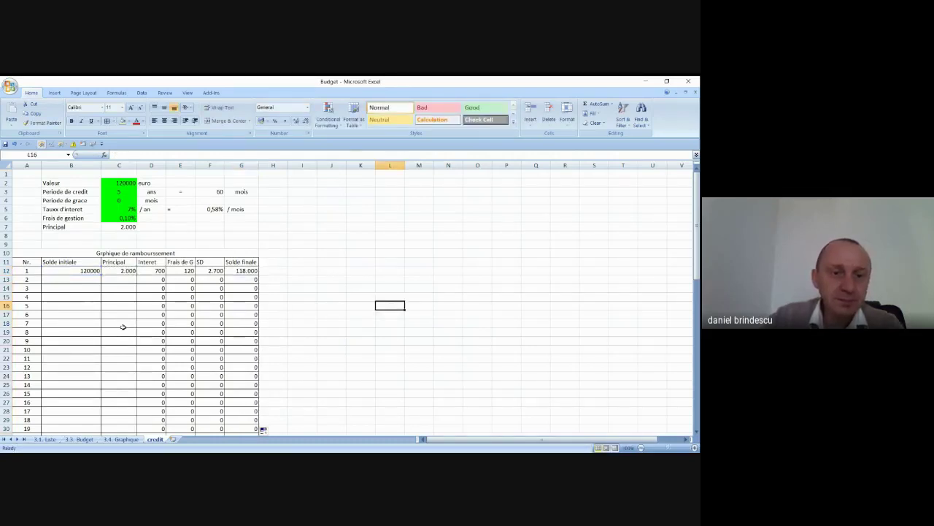
Link the second "Solde initiale" in B13 to the previous final balance with =G12 and fill it down the column
left_click(74, 281)
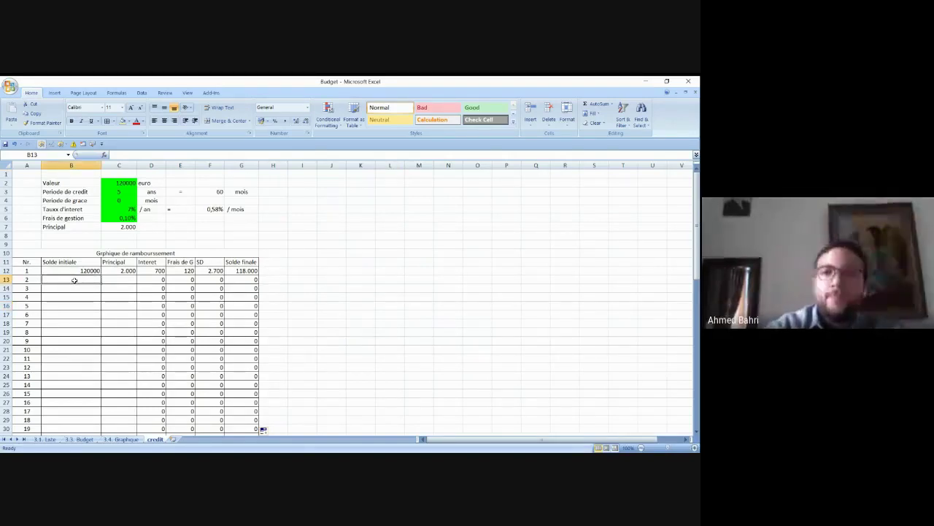
type("=")
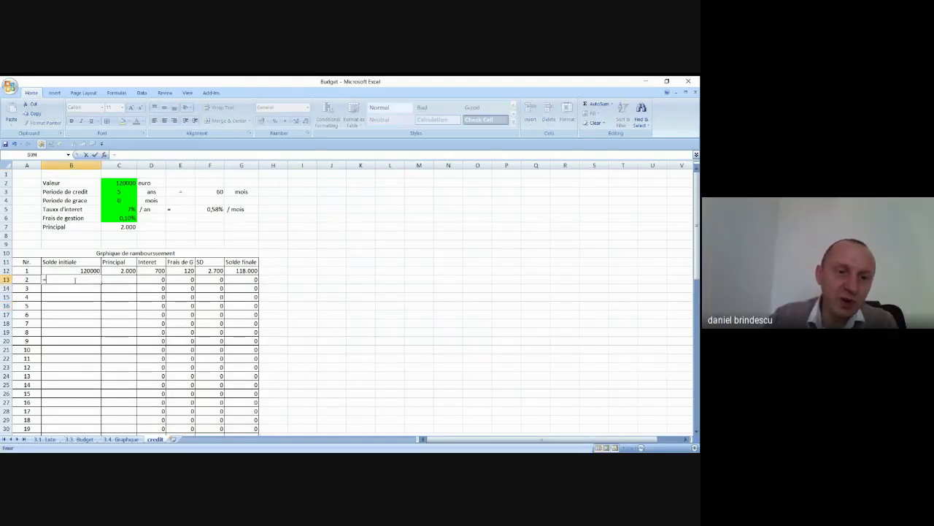
left_click(246, 271)
key("Return")
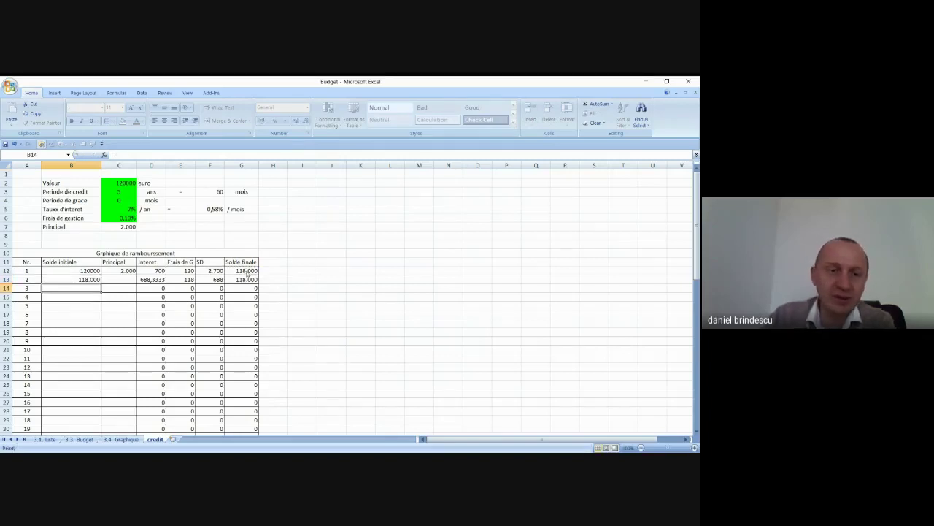
left_click(87, 280)
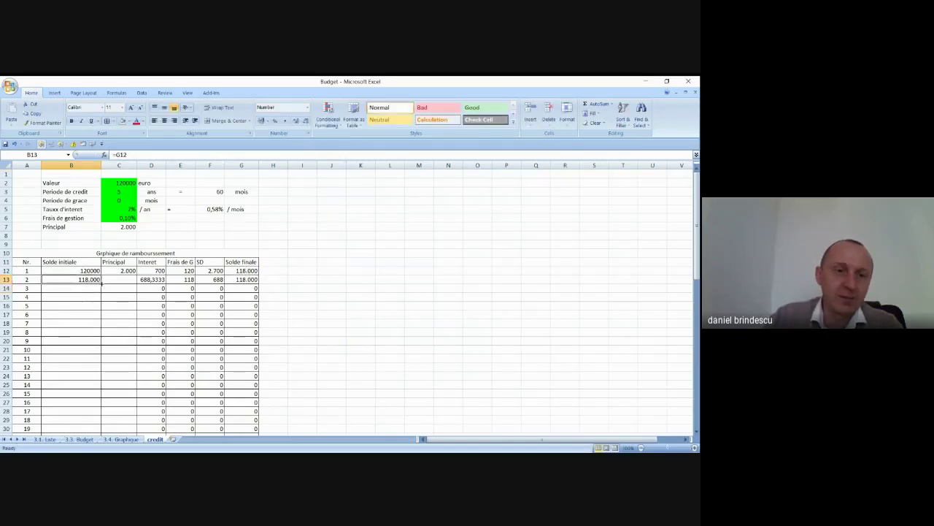
double_click(101, 284)
left_click(419, 279)
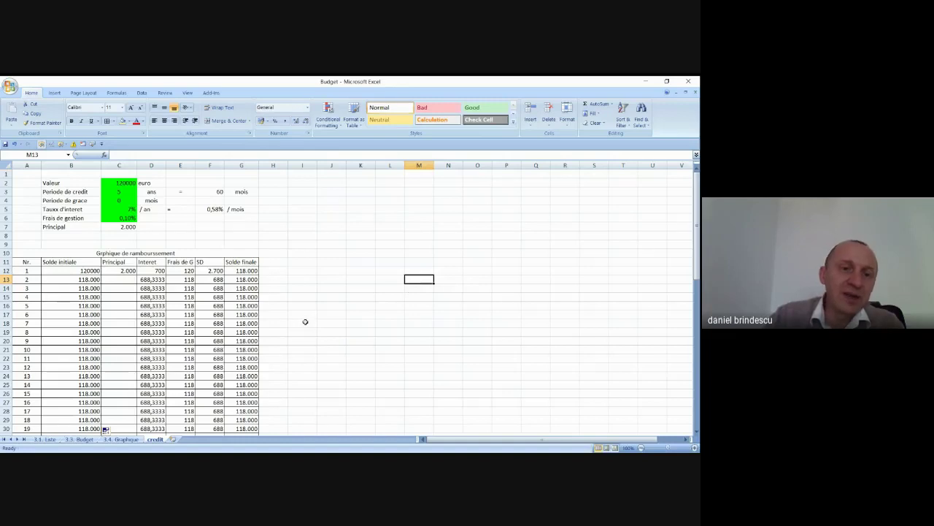
Rewrite the first principal in C12 as =IF(A12<=C4;0;C7) to account for the grace period
left_click(117, 273)
type("=C7")
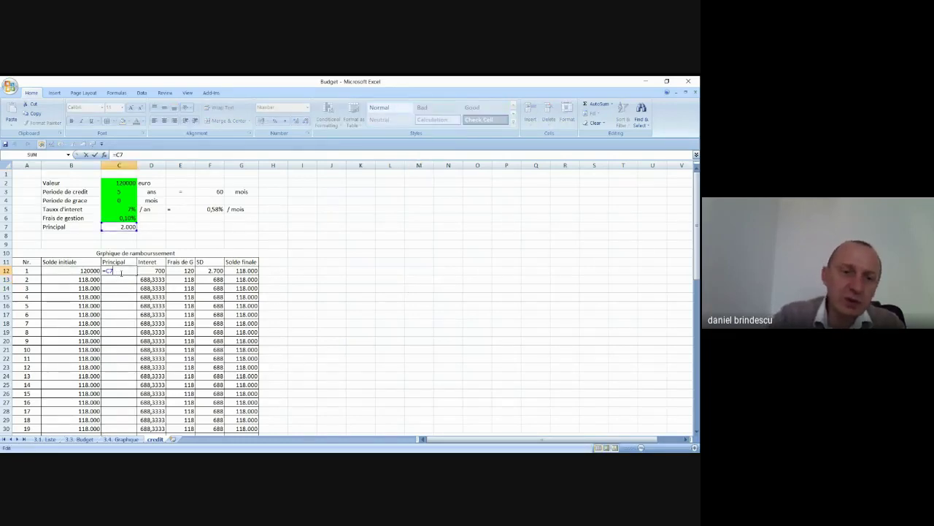
key("BackSpace")
key("BackSpace")
type("if")
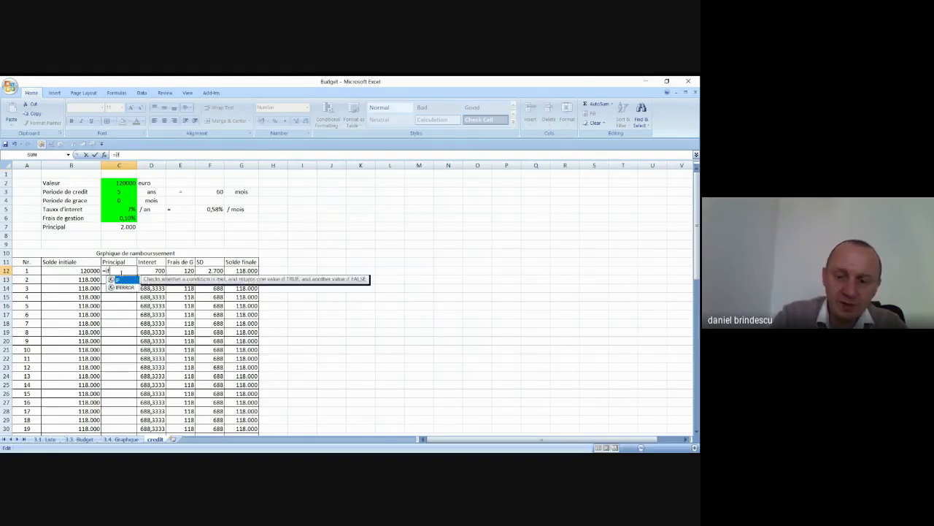
type("(")
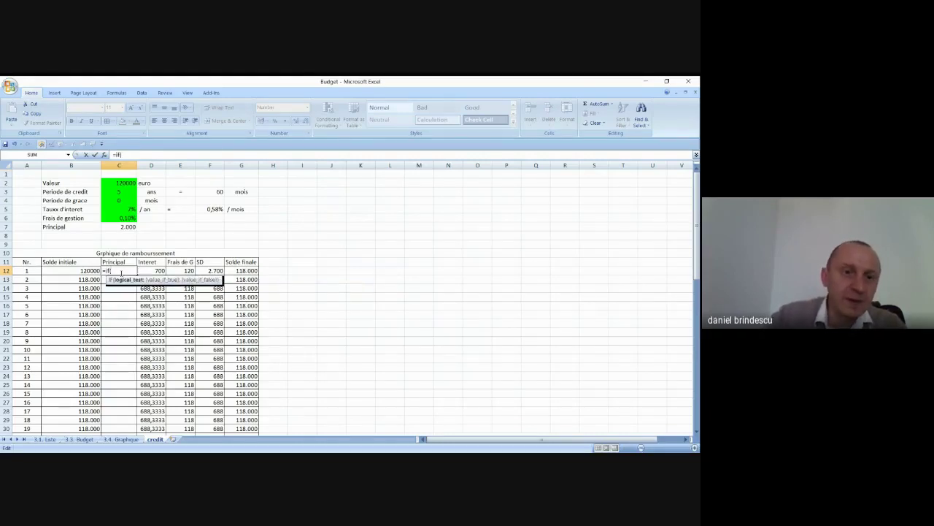
left_click(22, 271)
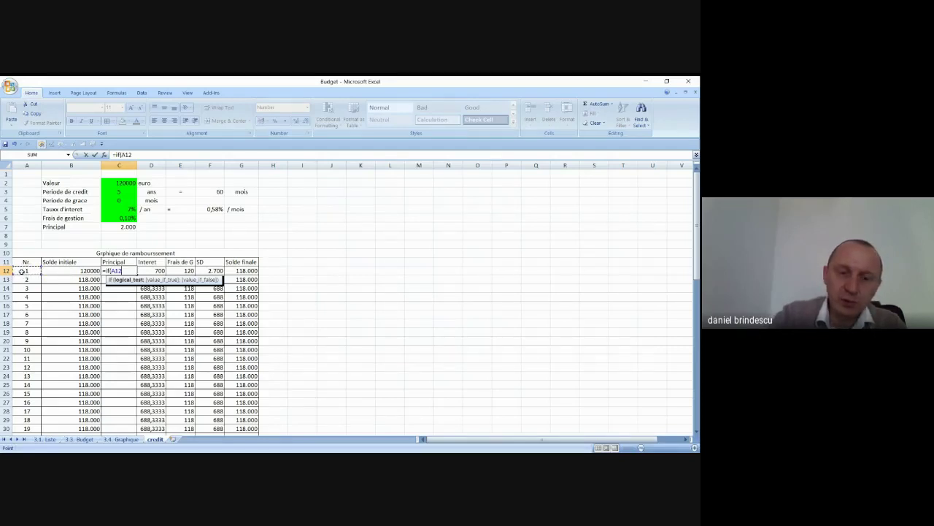
type("<=C4")
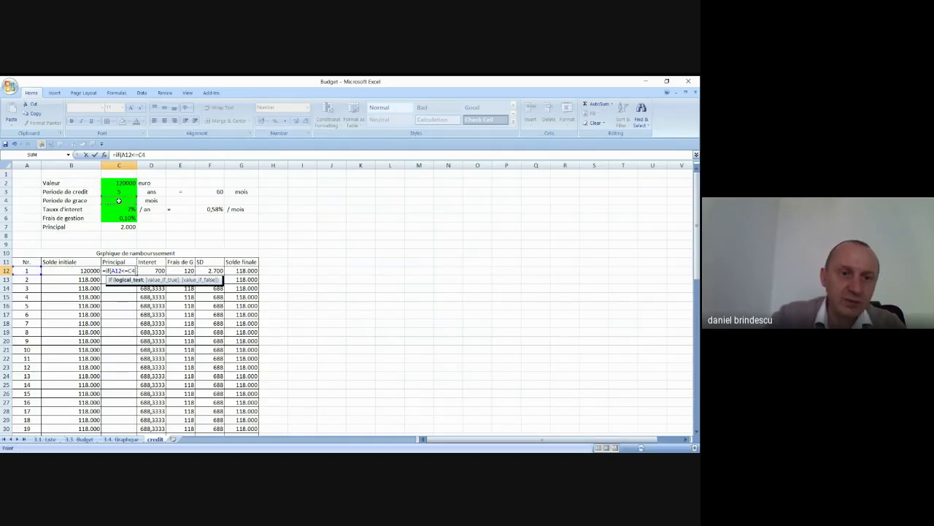
type(";")
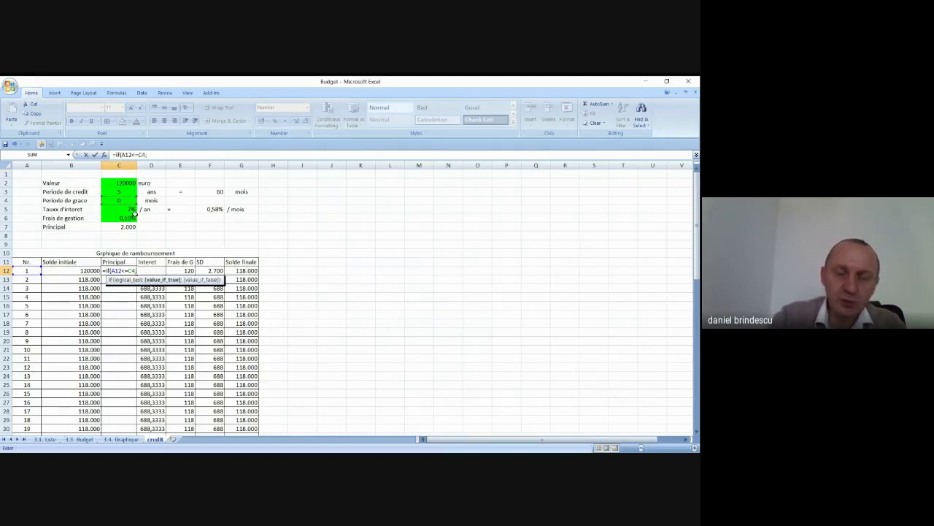
type("0")
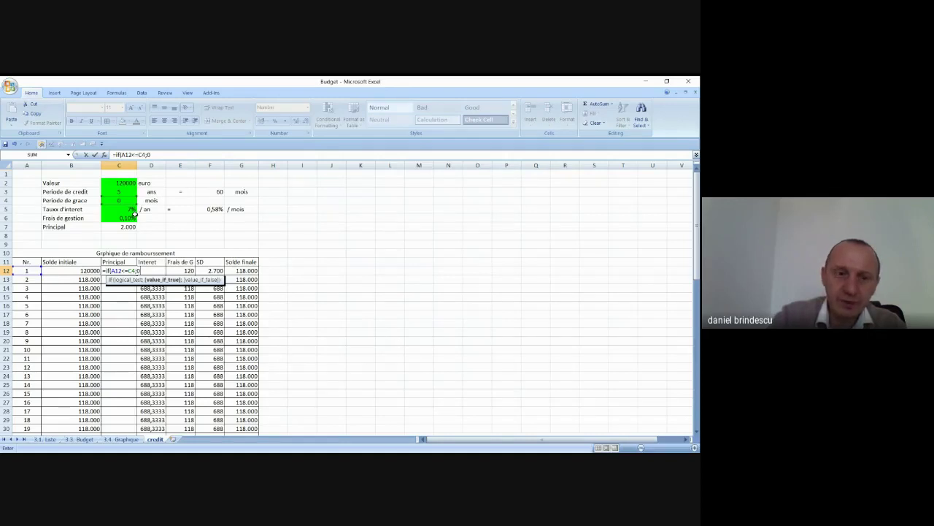
type(";")
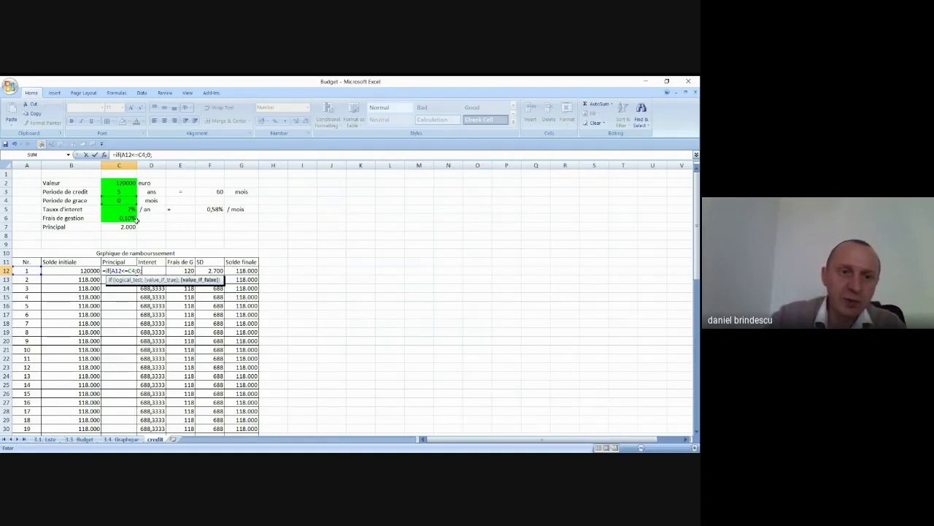
left_click(130, 227)
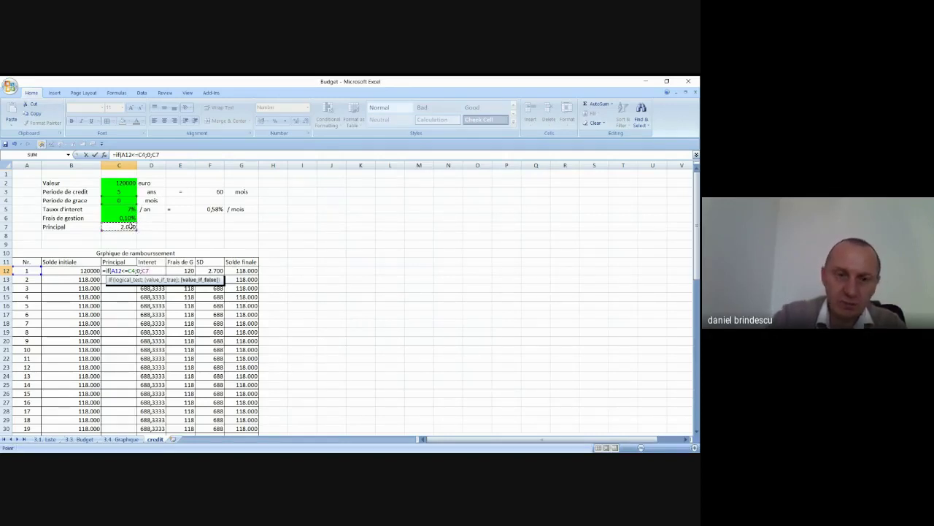
type(")")
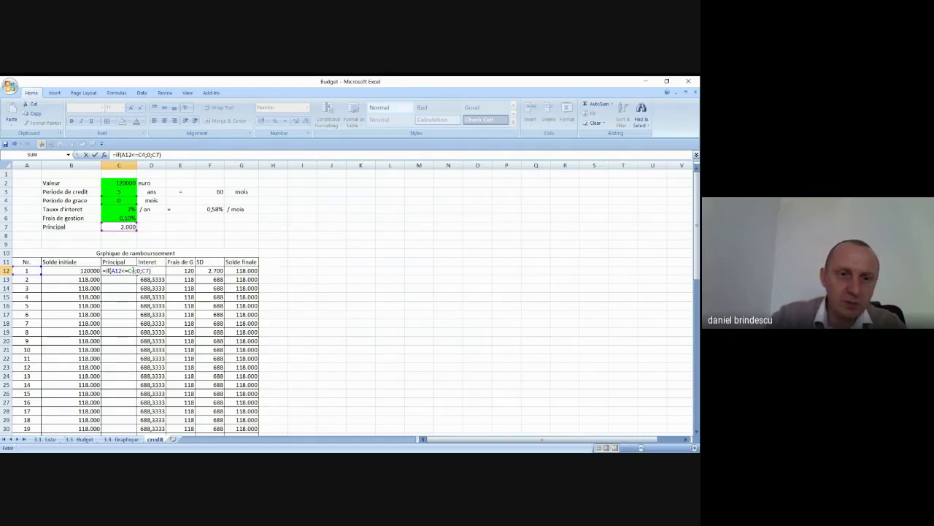
Lock the rows of the C12 references as C$4 and C$7 and fill the formula down the "Principal" column
left_click(131, 270)
type("$")
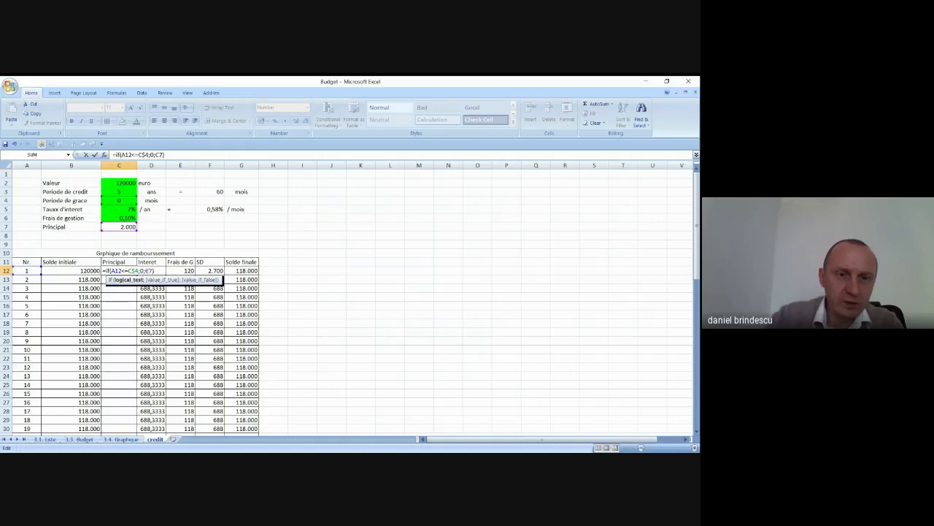
left_click(197, 279)
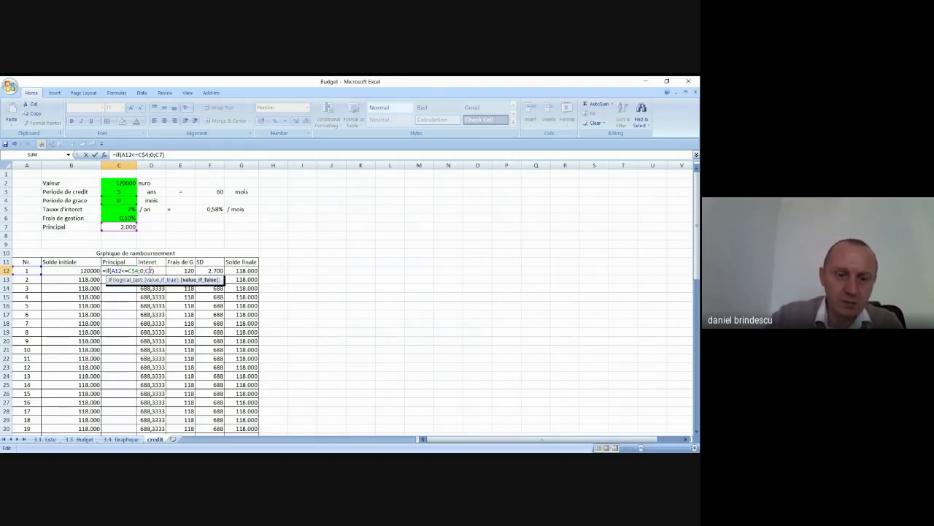
key("ctrl+Return")
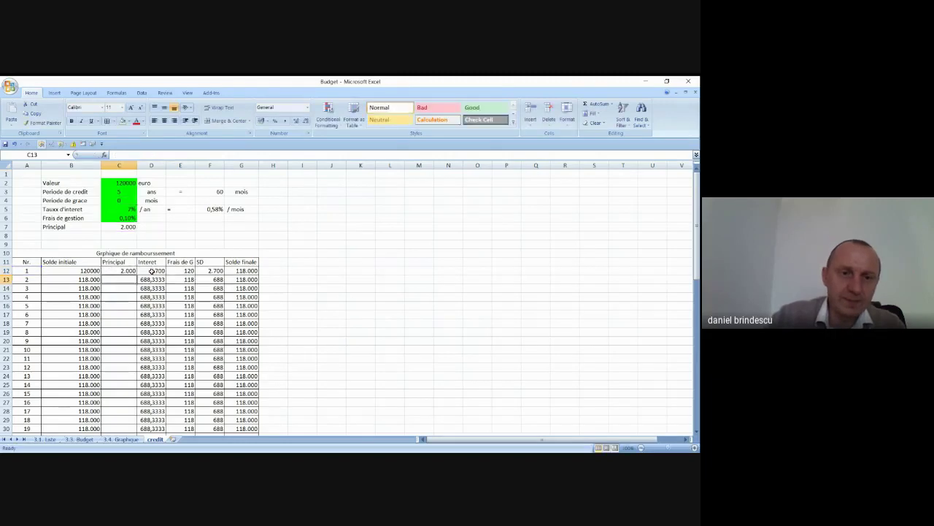
double_click(136, 275)
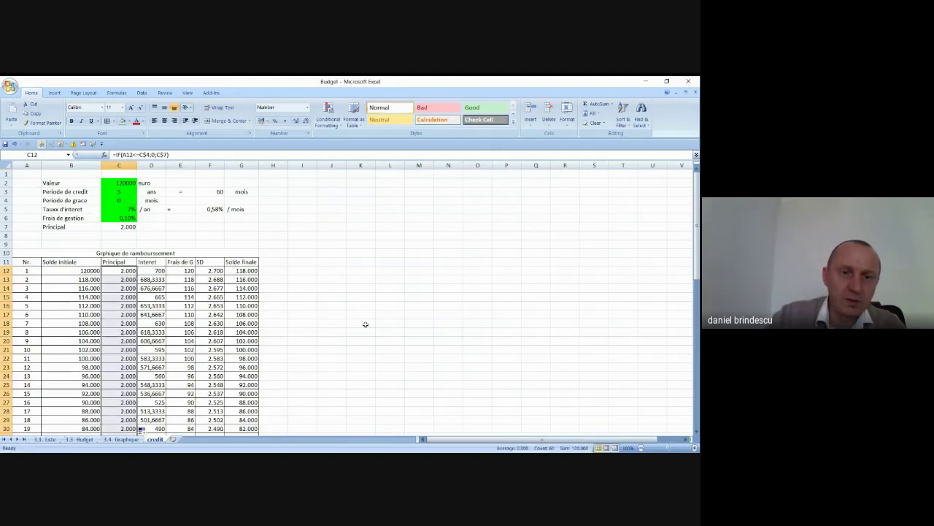
left_click(419, 314)
scroll(363, 325, "down", 1)
scroll(363, 325, "down", 16)
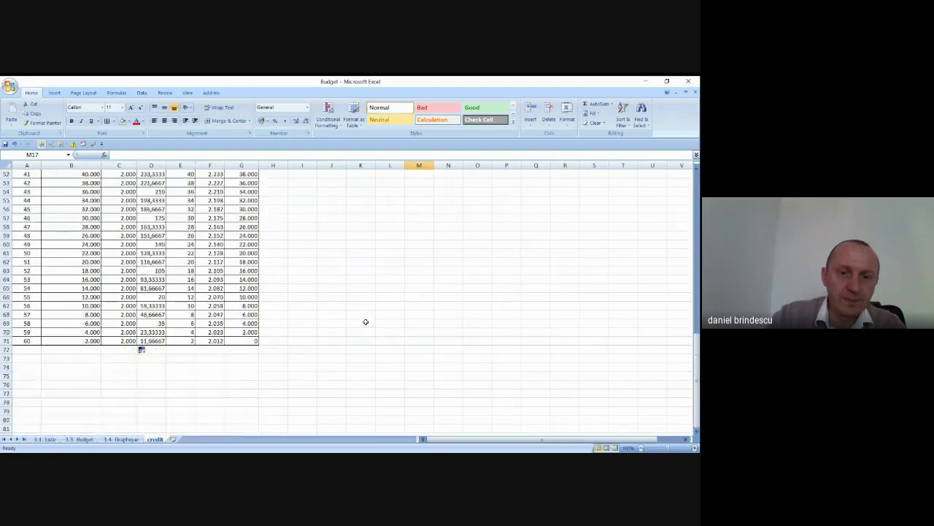
left_click(249, 341)
scroll(154, 321, "up", 17)
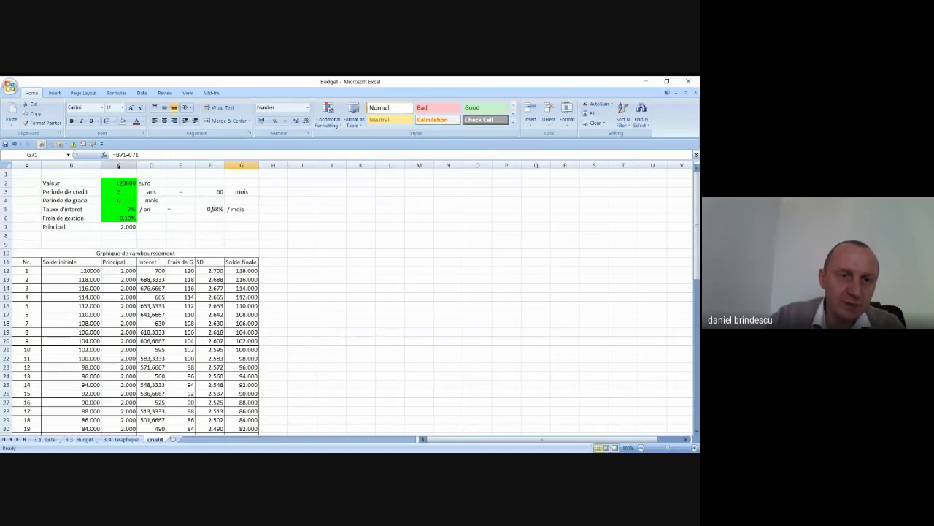
Format the loan value in C2 and the table amounts from B12 across to column G as Number with 0 decimals and 1000 separator
left_click(119, 182)
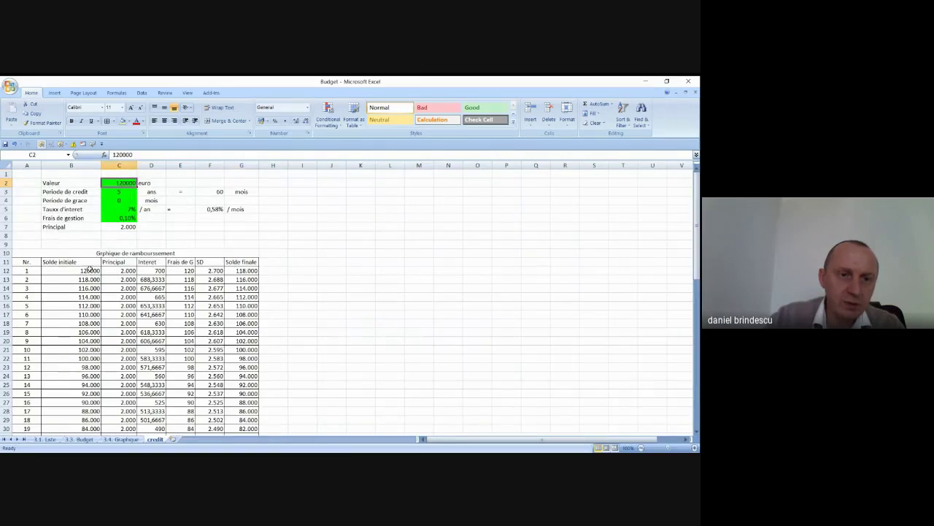
left_click_drag(90, 270, 235, 419)
right_click(129, 235)
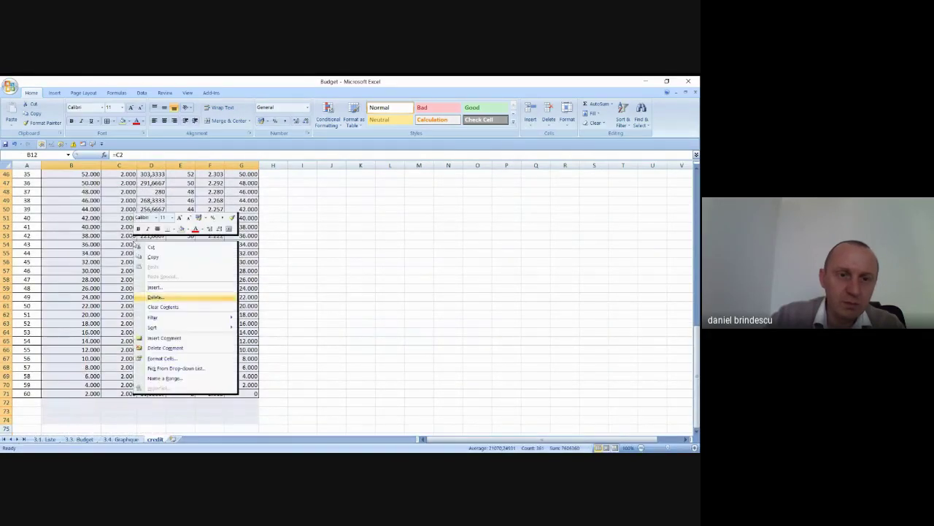
left_click(168, 357)
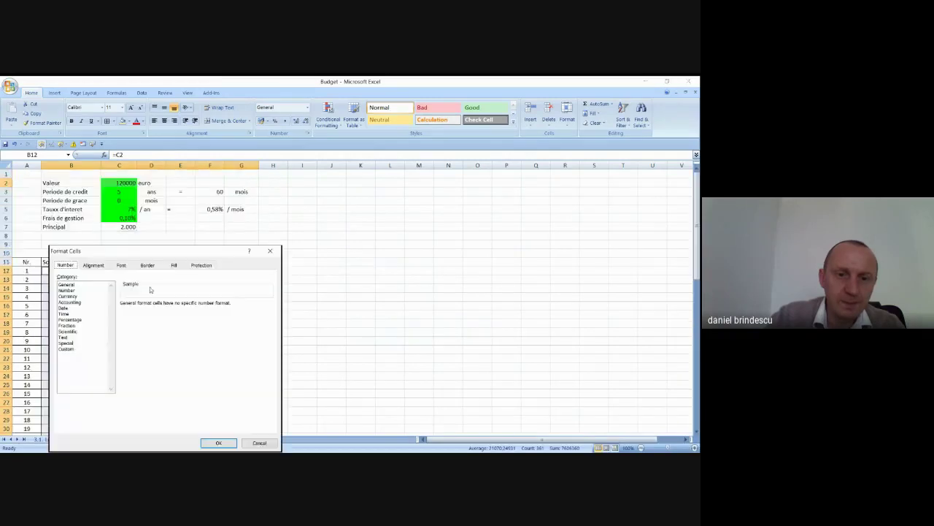
left_click(66, 290)
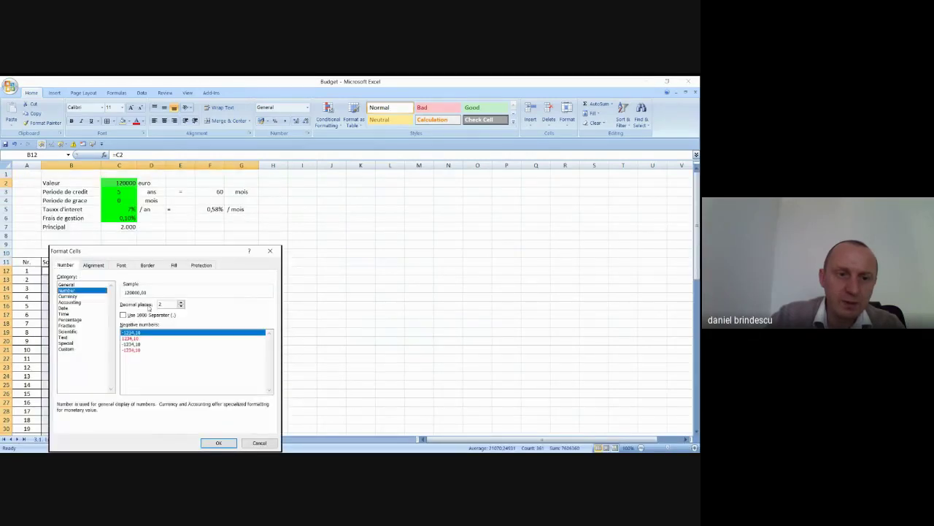
left_click(181, 306)
left_click(181, 306)
left_click(173, 314)
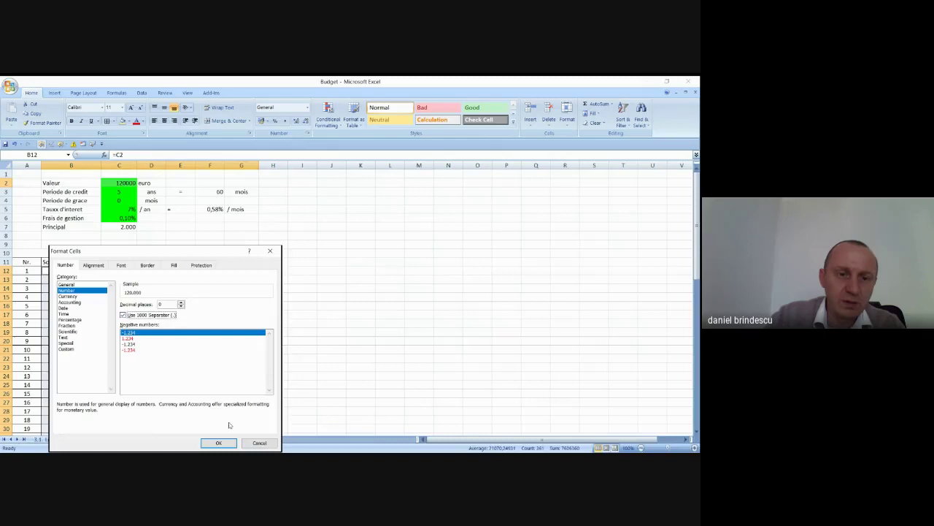
left_click(219, 442)
left_click(335, 287)
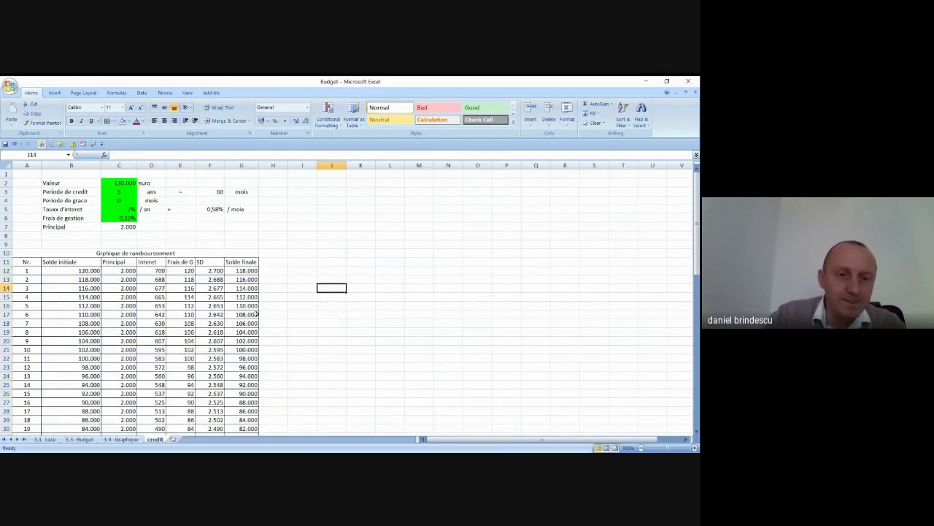
Total the principal payments below the table in C73 with =SUM(C12:C71)
scroll(257, 314, "down", 18)
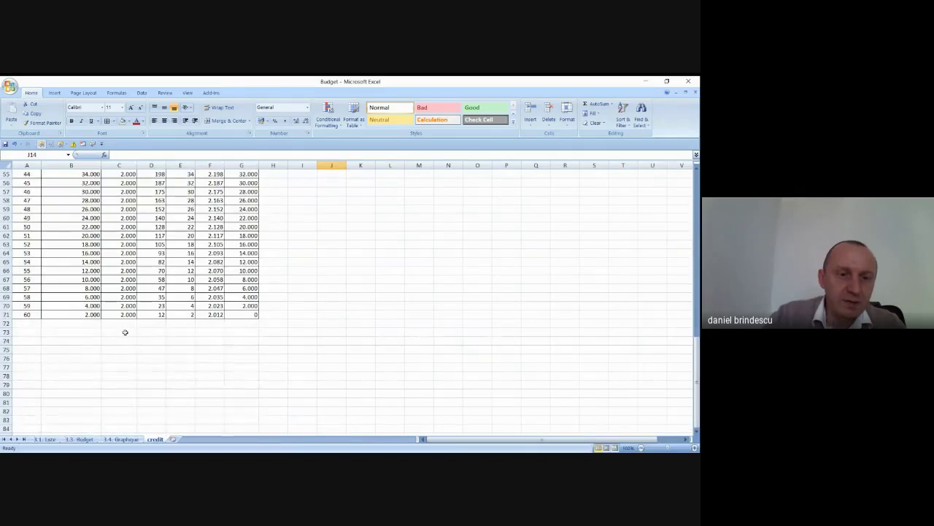
left_click(125, 333)
type("=s")
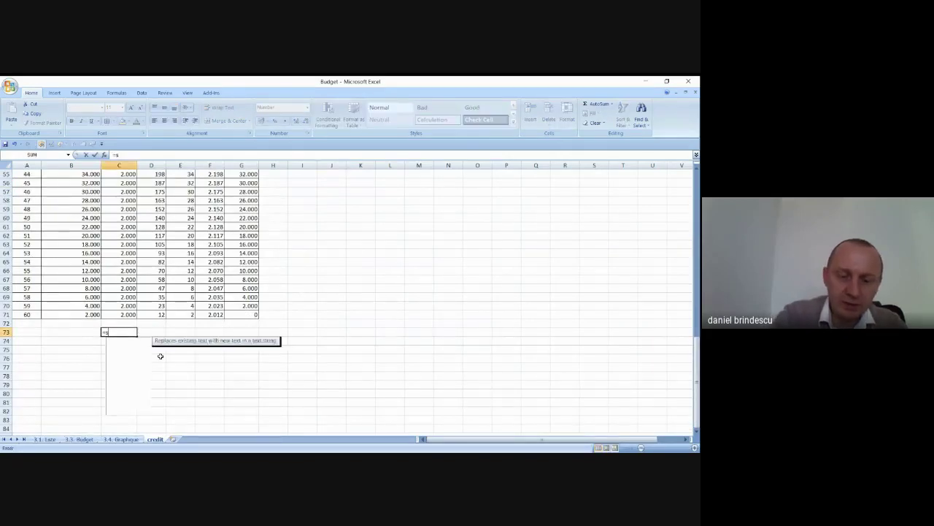
type("um(")
scroll(164, 354, "up", 7)
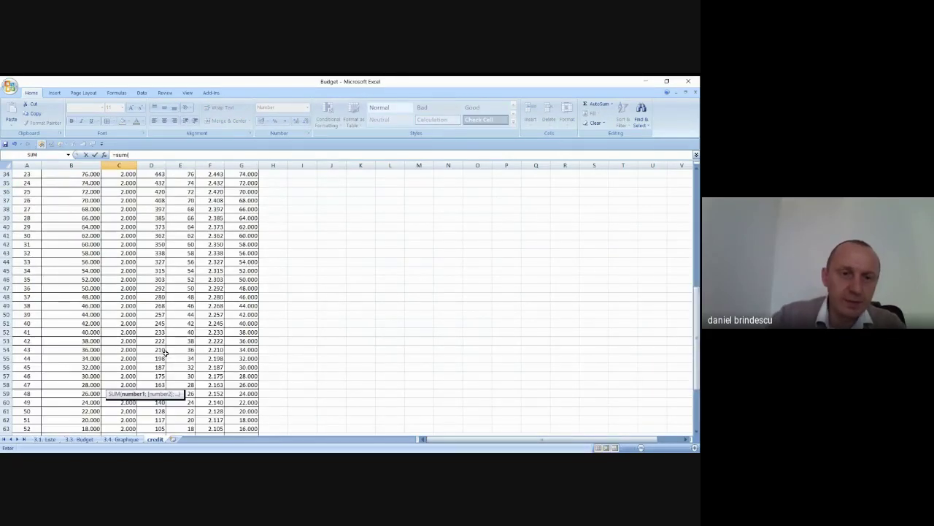
scroll(165, 353, "up", 10)
left_click_drag(126, 245, 130, 418)
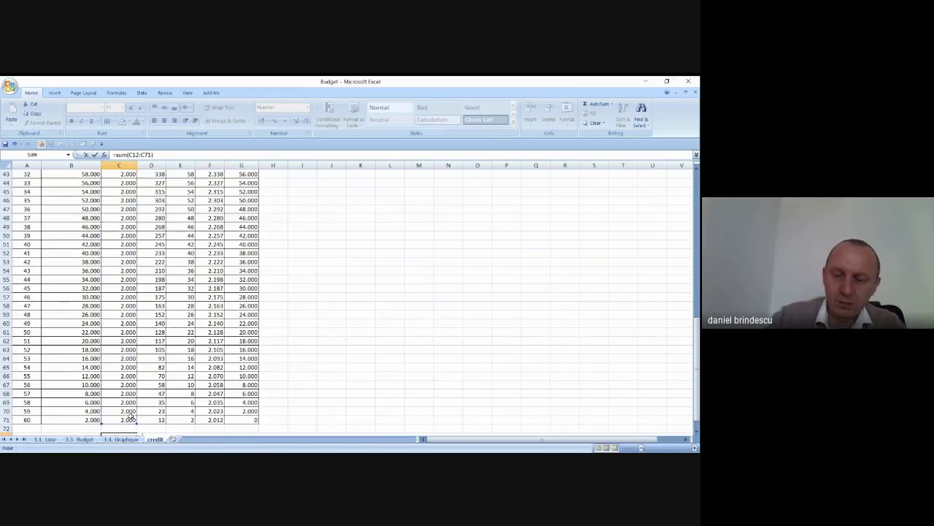
key("Return")
Copy the C73 total across to F73 for the interest, management fee and "SD" columns
left_click(130, 419)
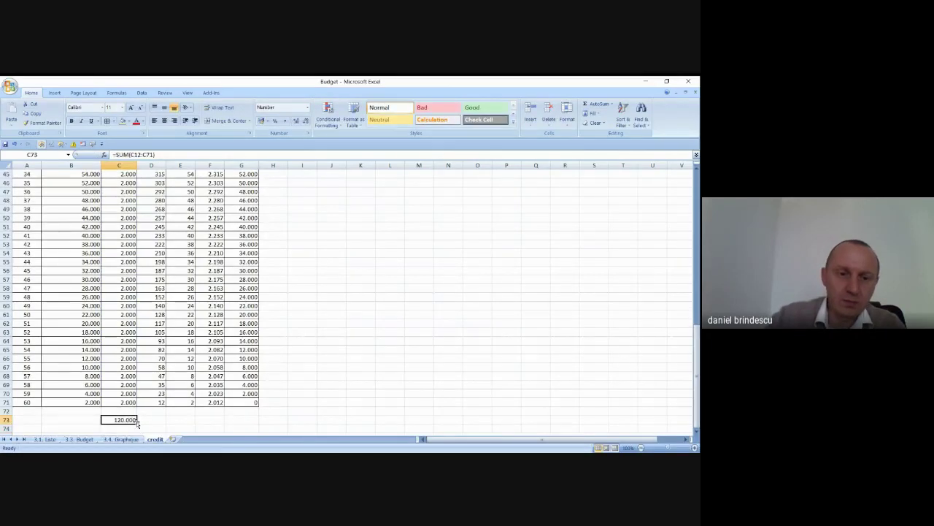
left_click_drag(137, 423, 220, 422)
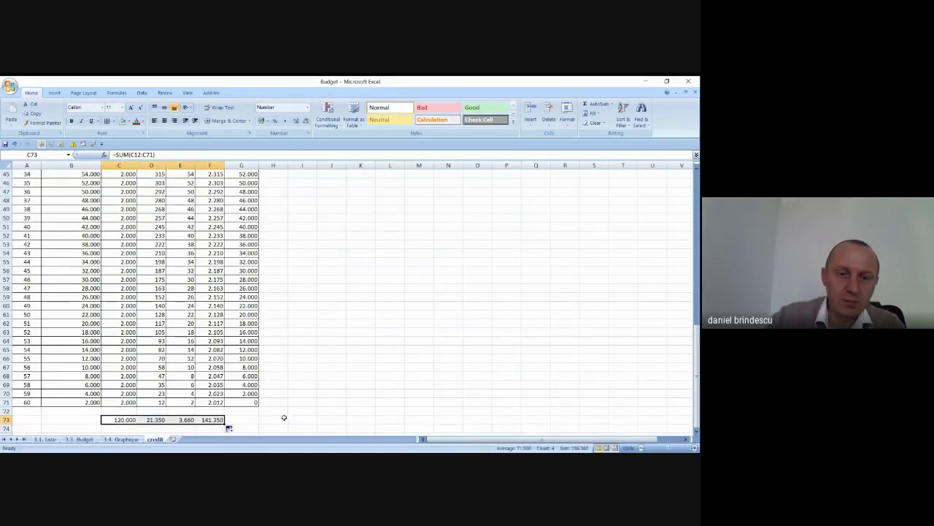
left_click(417, 315)
scroll(373, 328, "up", 15)
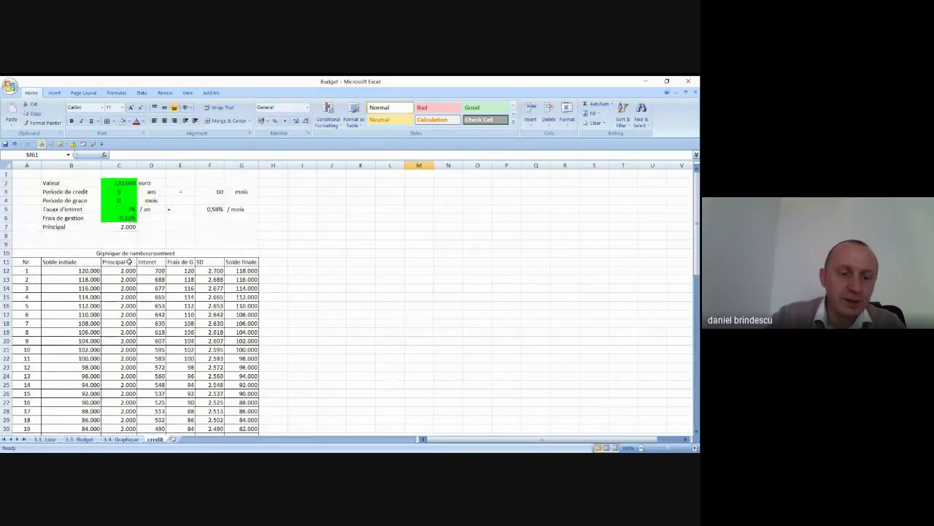
left_click(350, 271)
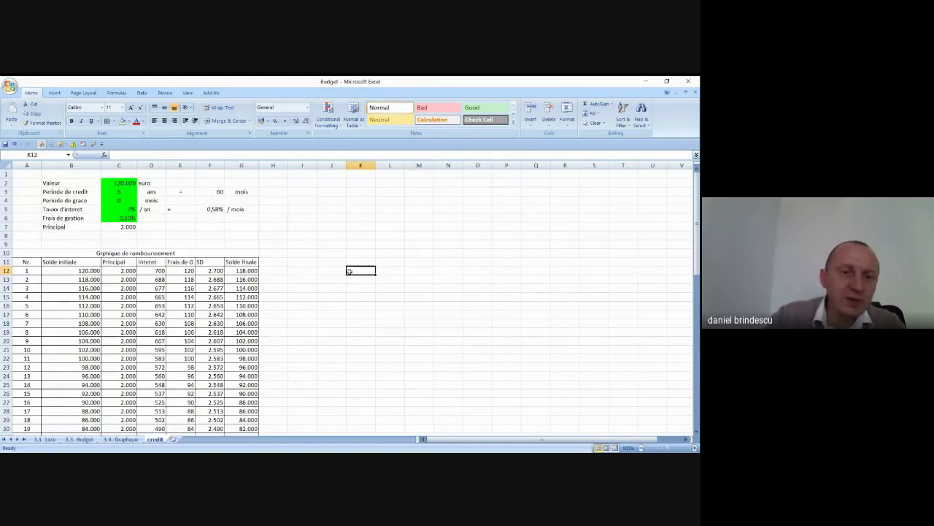
Set the grace period in C4 to 3 months and check the first three "Principal" rows and the principal in C7
left_click(122, 203)
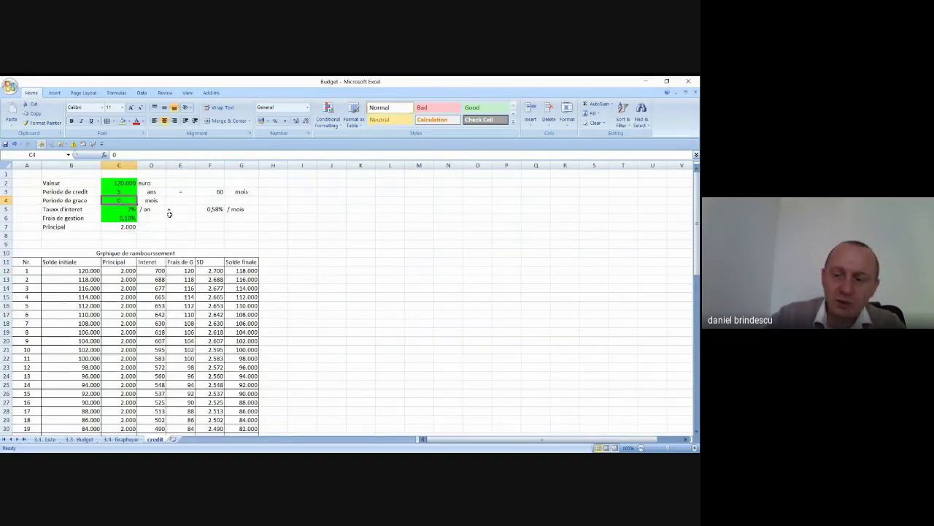
type("3")
key("Return")
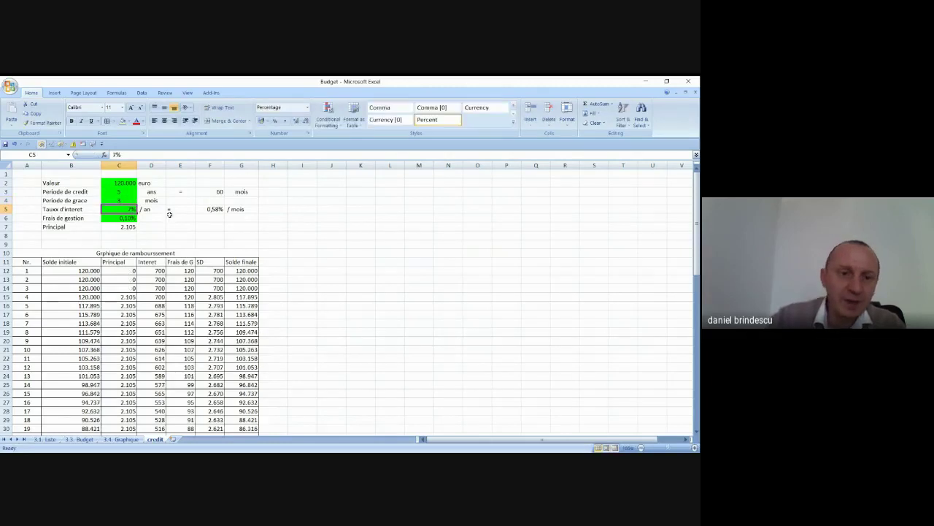
left_click_drag(128, 271, 120, 289)
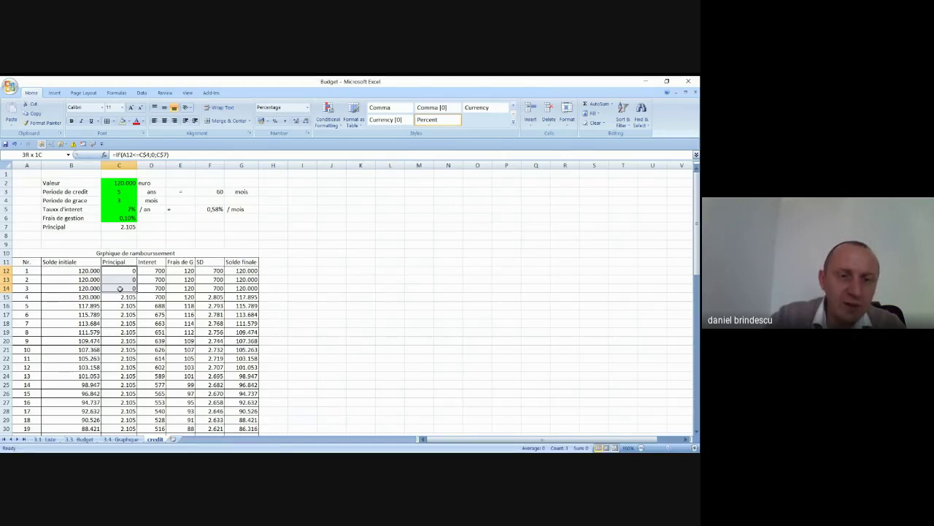
left_click_drag(120, 289, 120, 288)
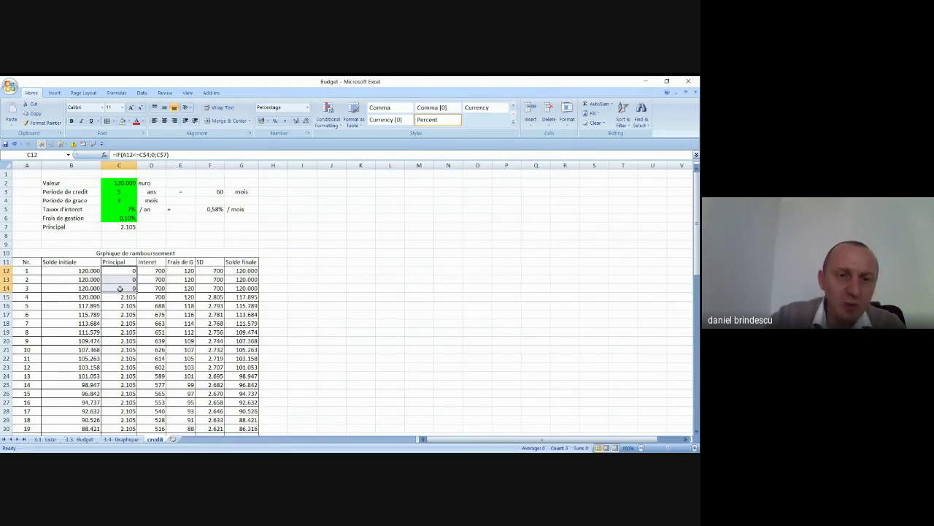
left_click(126, 227)
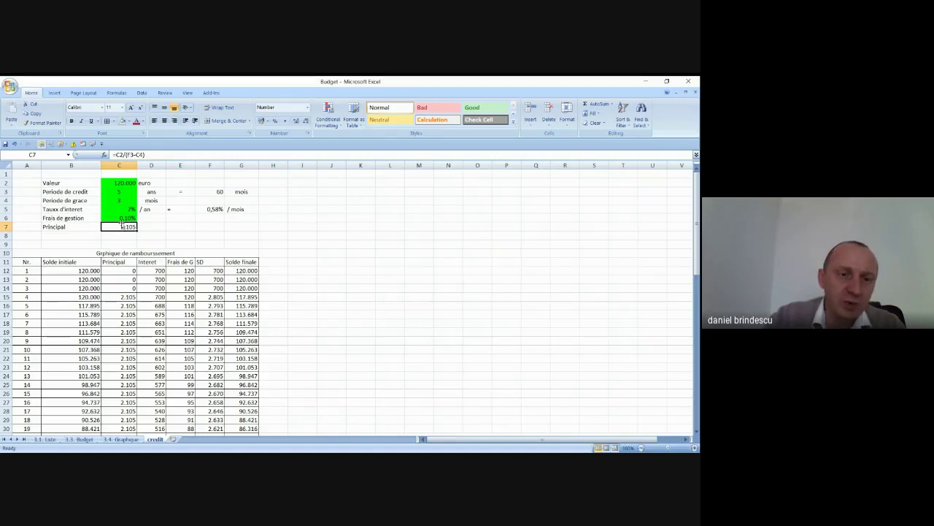
Set the grace period in C4 to 12 months and check the "Principal" column and the final balance in G71
left_click(122, 202)
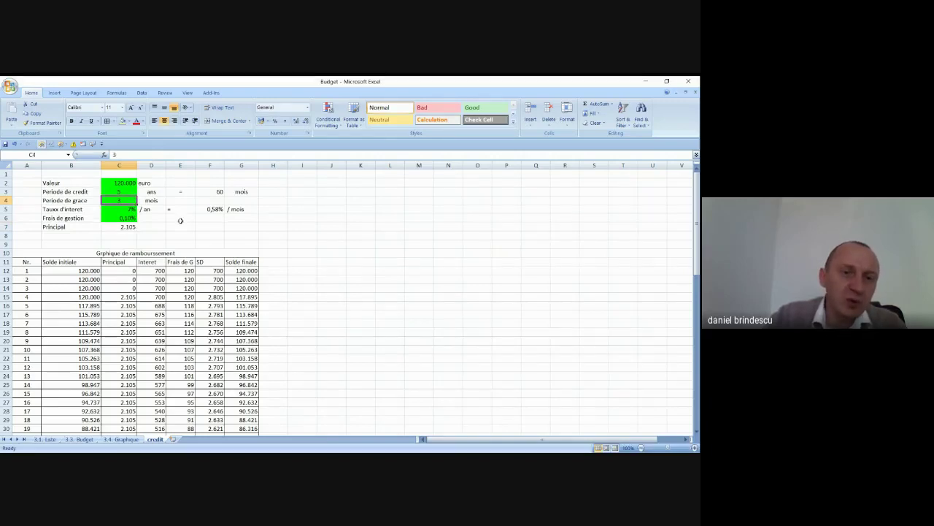
type("12")
key("Return")
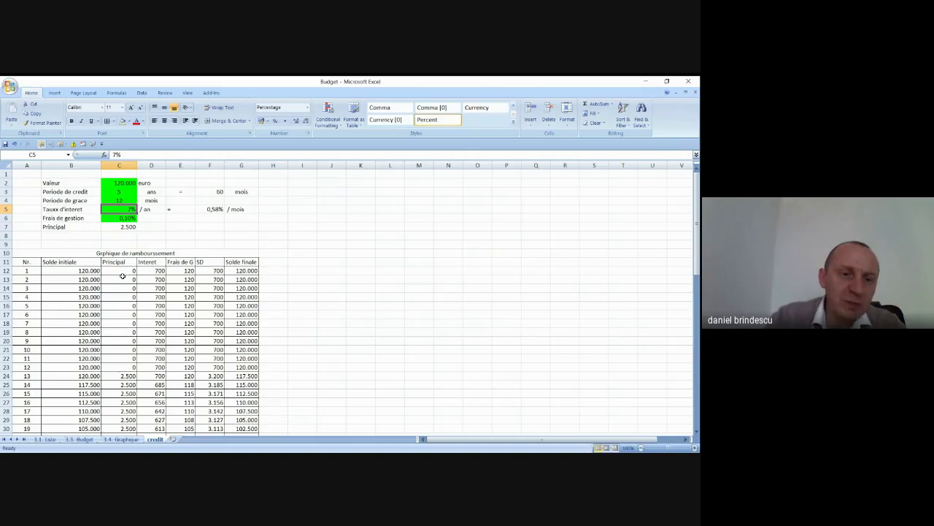
left_click_drag(121, 270, 124, 367)
scroll(141, 365, "down", 2)
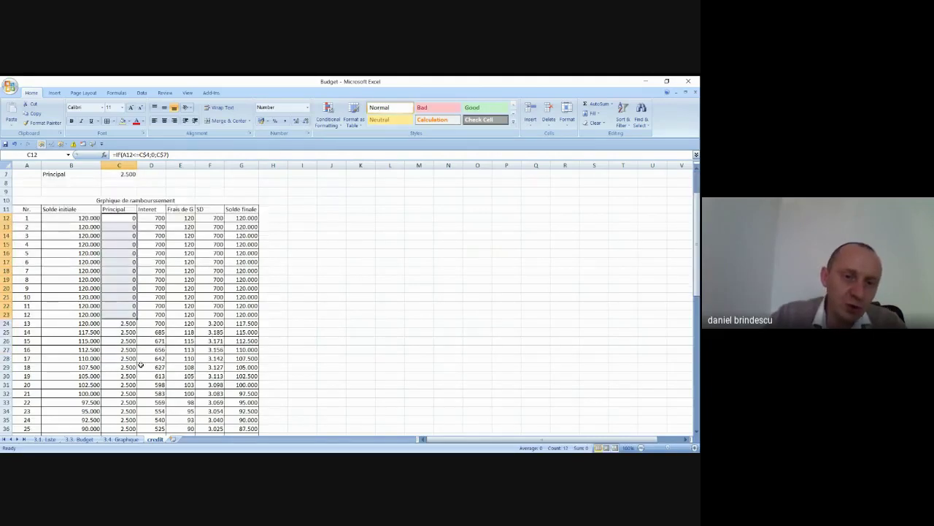
scroll(141, 365, "down", 1)
left_click_drag(123, 296, 126, 431)
scroll(246, 403, "down", 3)
left_click(246, 358)
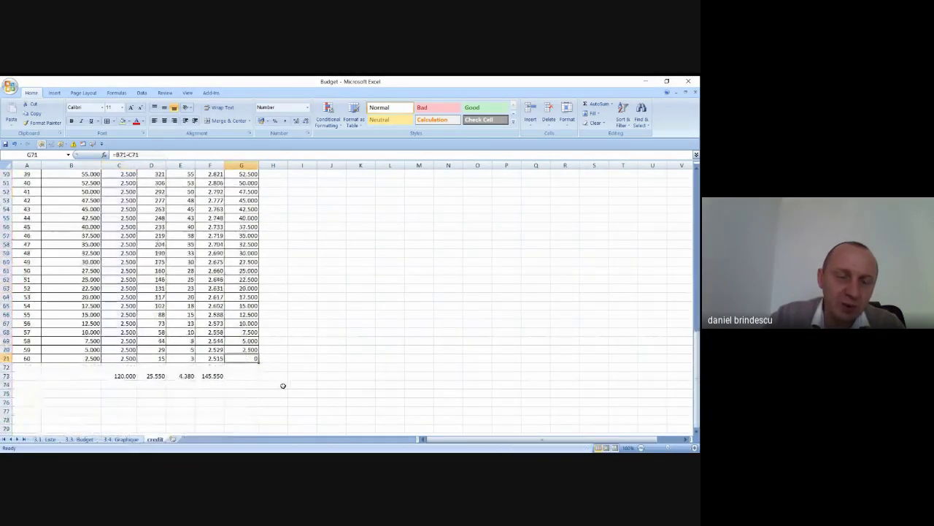
scroll(283, 386, "up", 16)
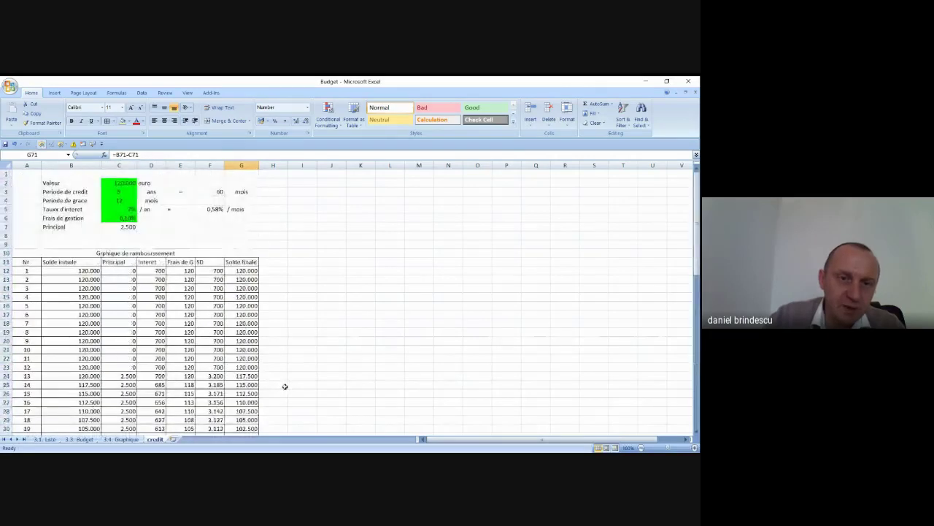
Return the grace period in C4 to 3 months
left_click(302, 331)
left_click(119, 200)
type("3")
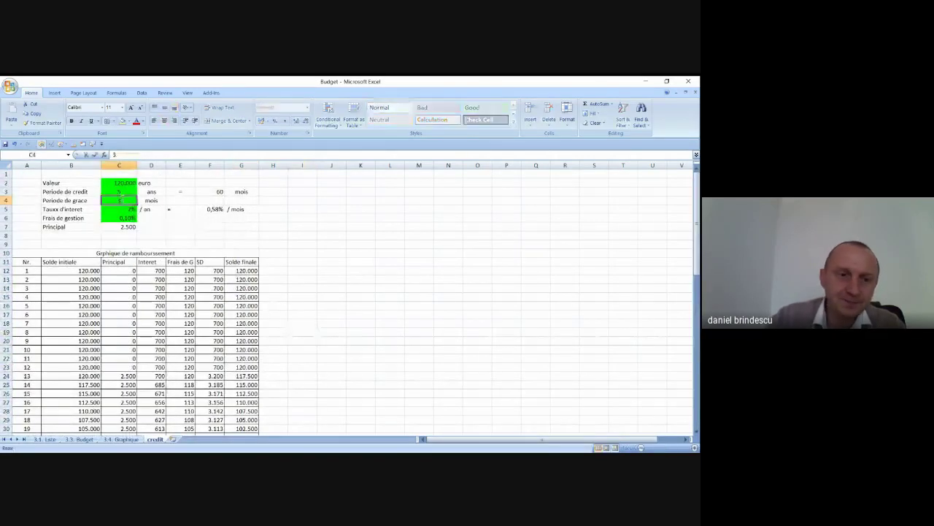
key("Return")
left_click(310, 238)
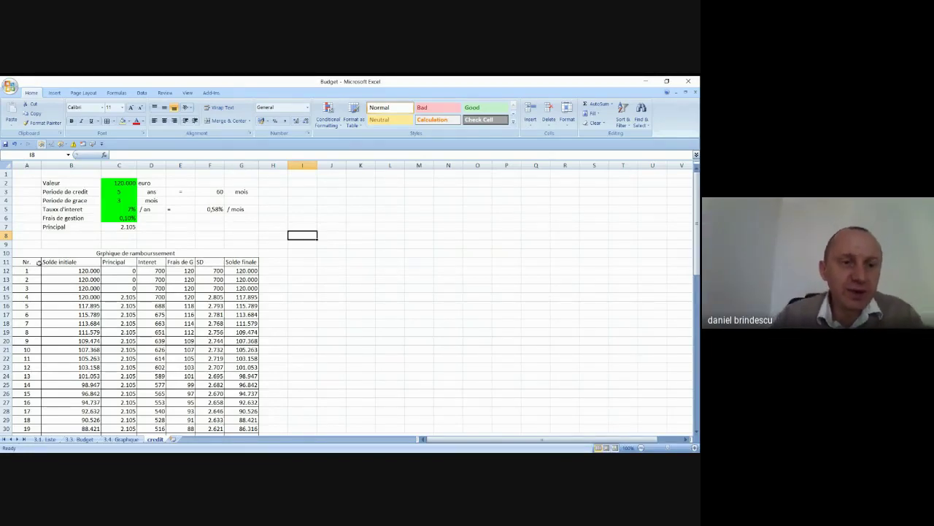
Center the repayment table's header labels across A11:G11
left_click_drag(39, 263, 251, 261)
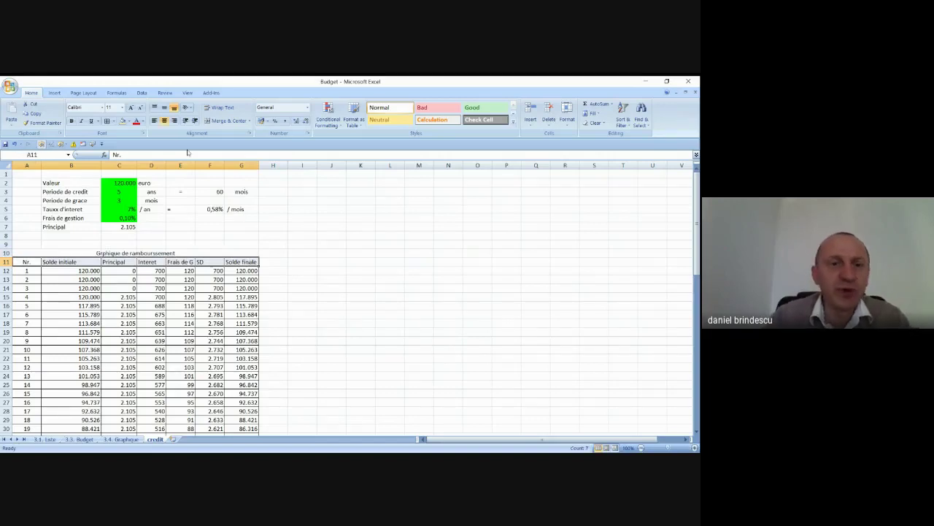
left_click(165, 121)
left_click(165, 121)
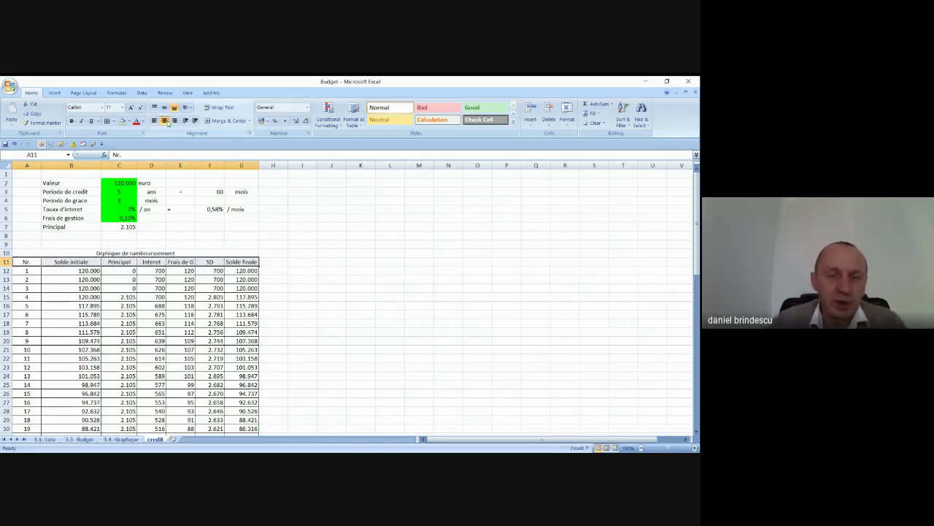
left_click(329, 246)
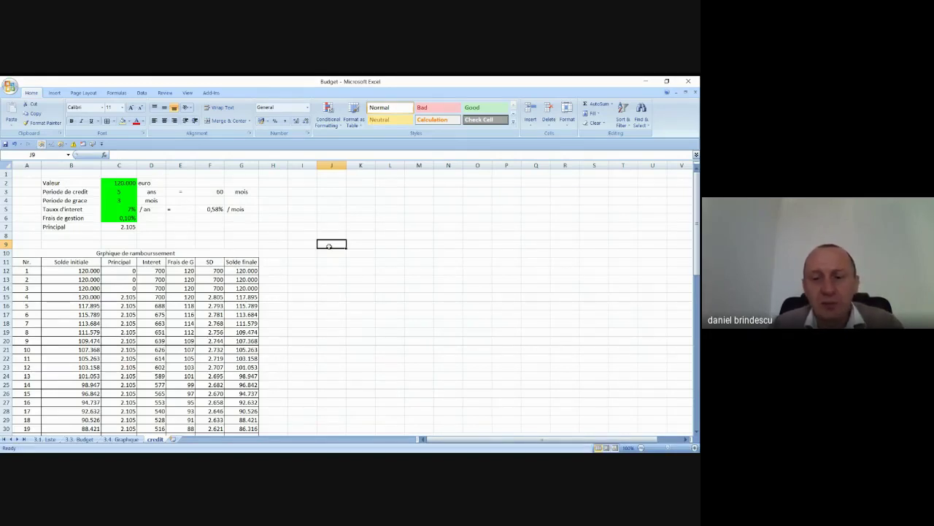
left_click(394, 234)
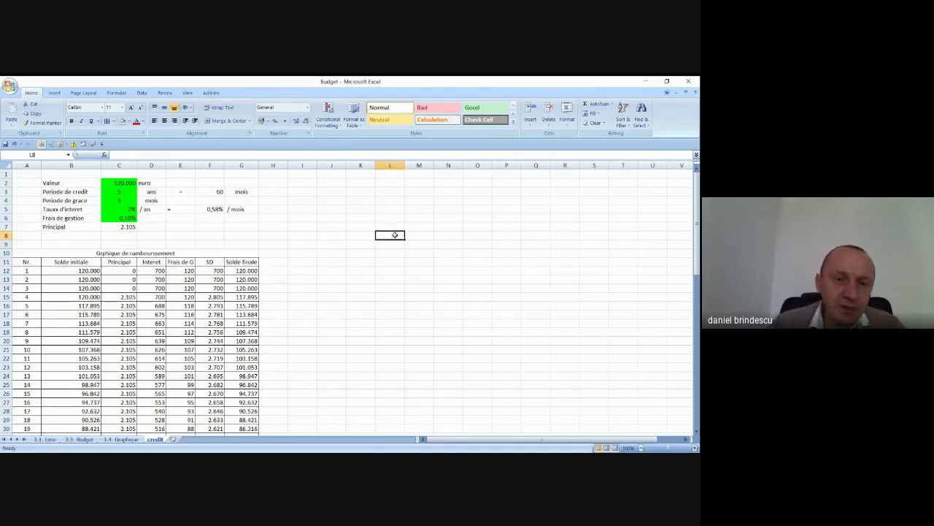
left_click(442, 233)
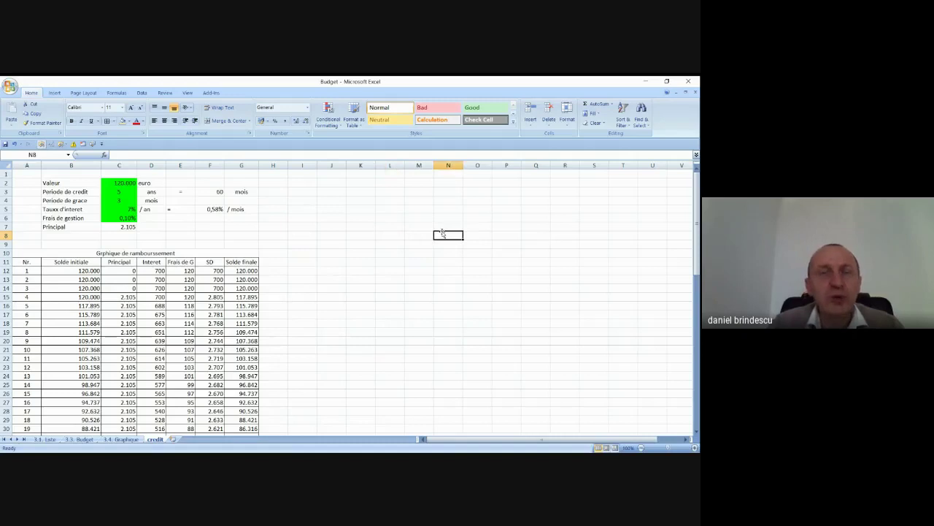
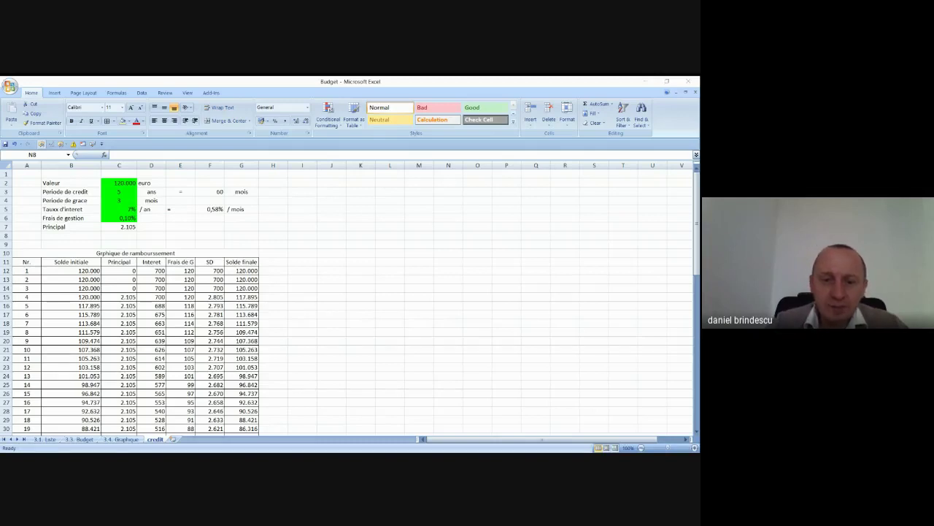
Add a new worksheet after the credit sheet and name it "sub"
key("alt+Tab")
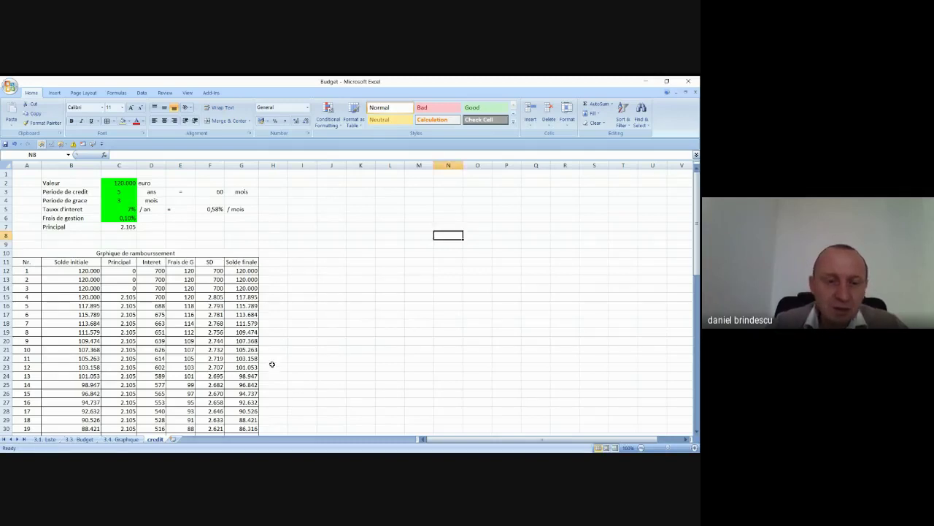
left_click(173, 440)
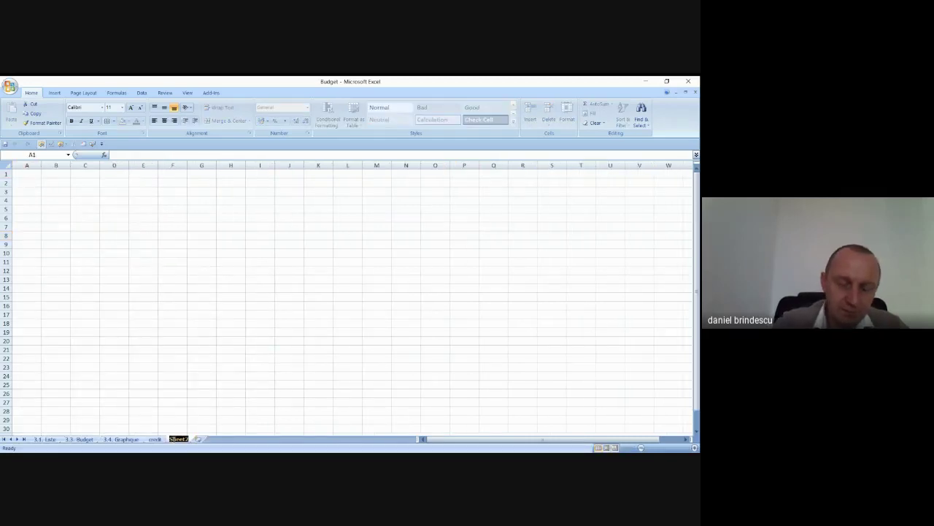
type("sub")
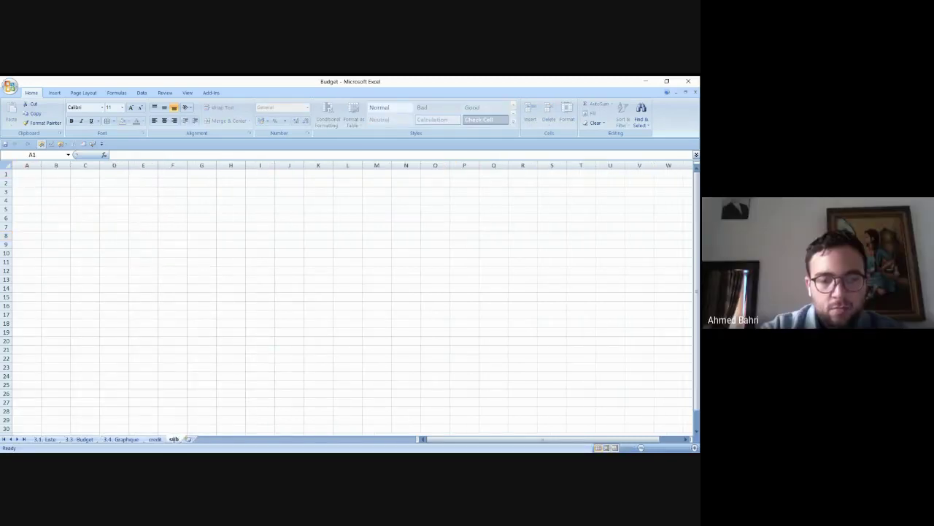
left_click(270, 317)
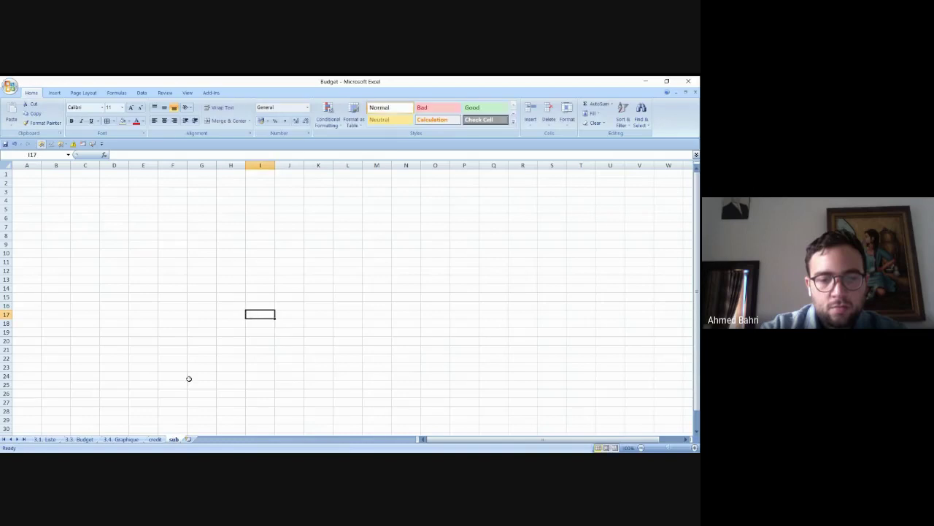
Enter the amount 100000 in C5 of the sub sheet
left_click(48, 194)
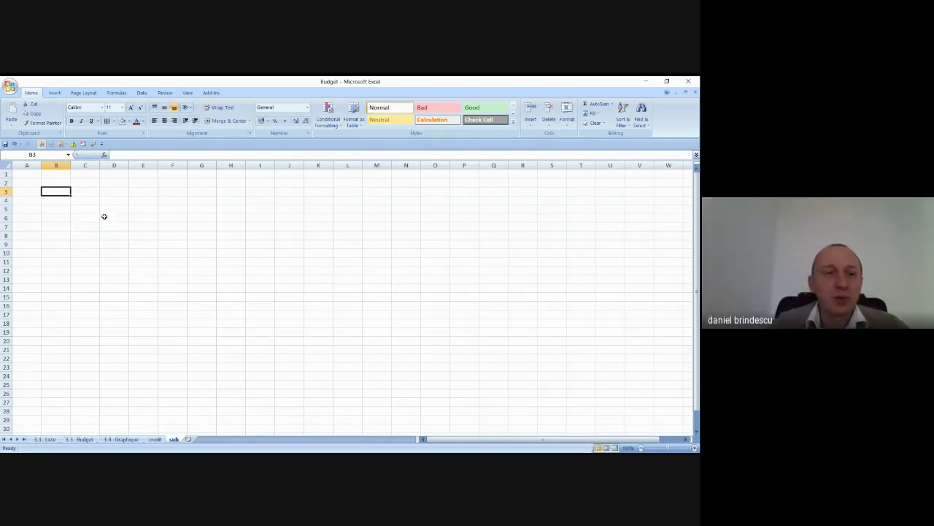
left_click(88, 209)
type("100000")
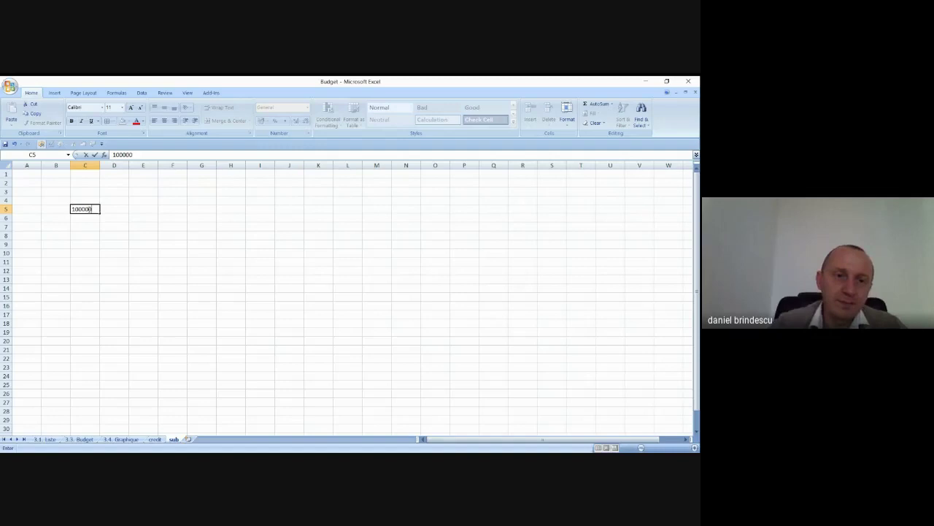
key("Return")
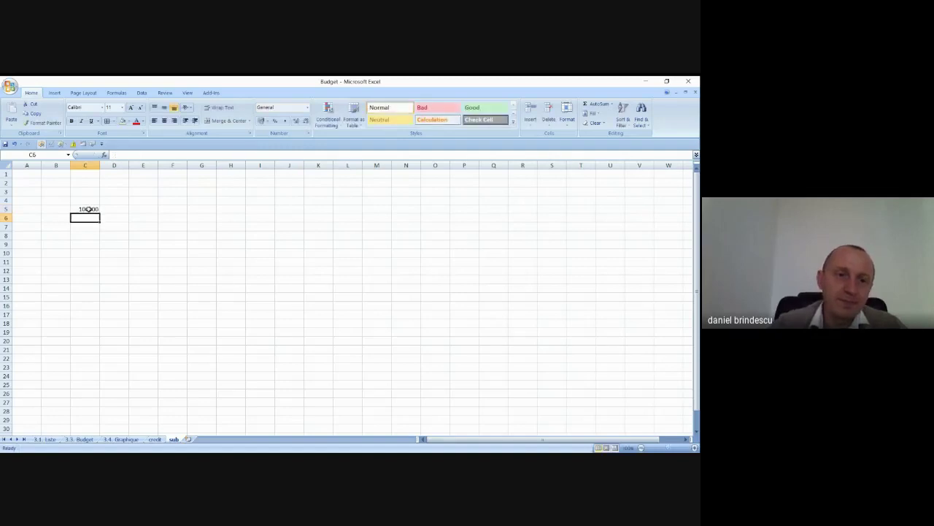
key("Up")
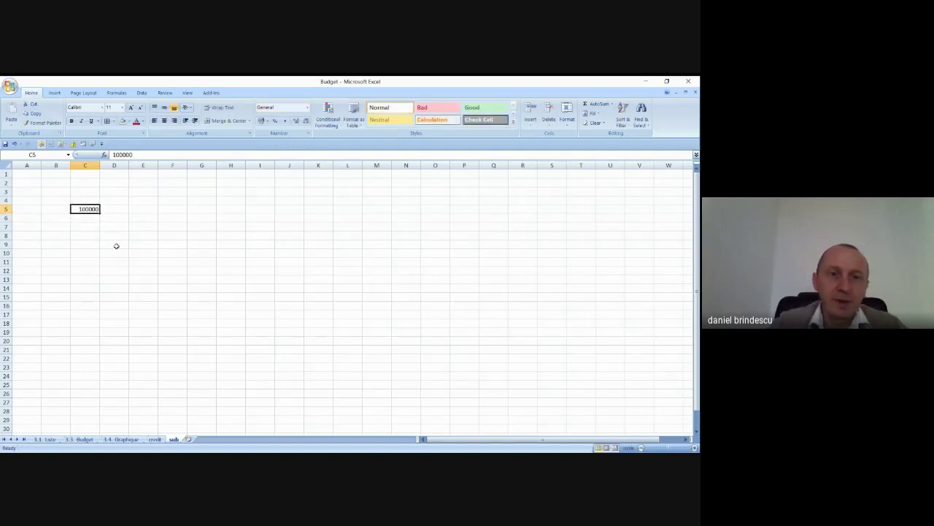
Enter 90000 in E4 and 10000 in E7 as the two parts of the C5 amount
left_click(146, 199)
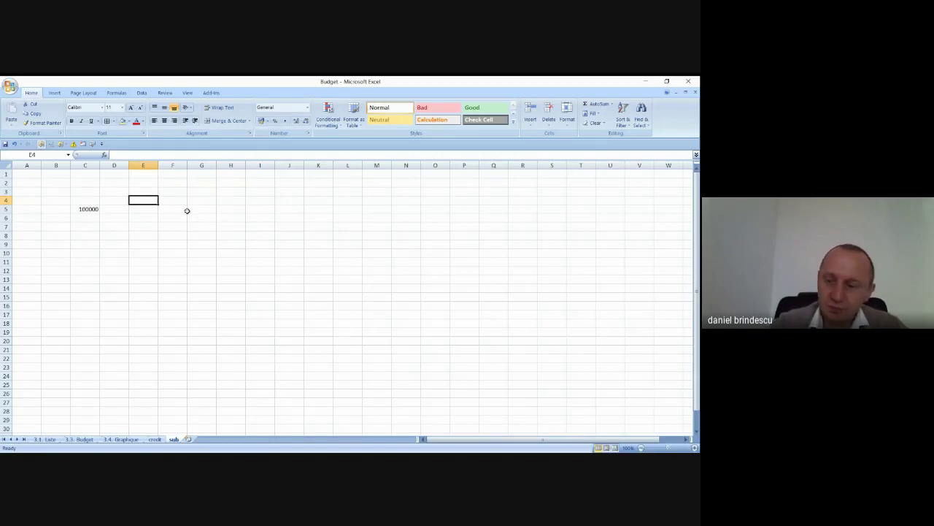
type("90000")
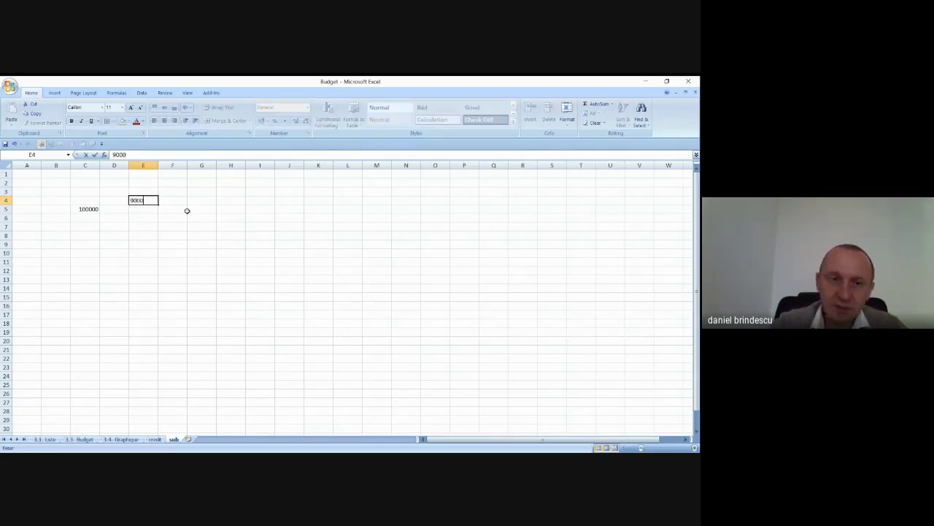
key("Return")
left_click(152, 225)
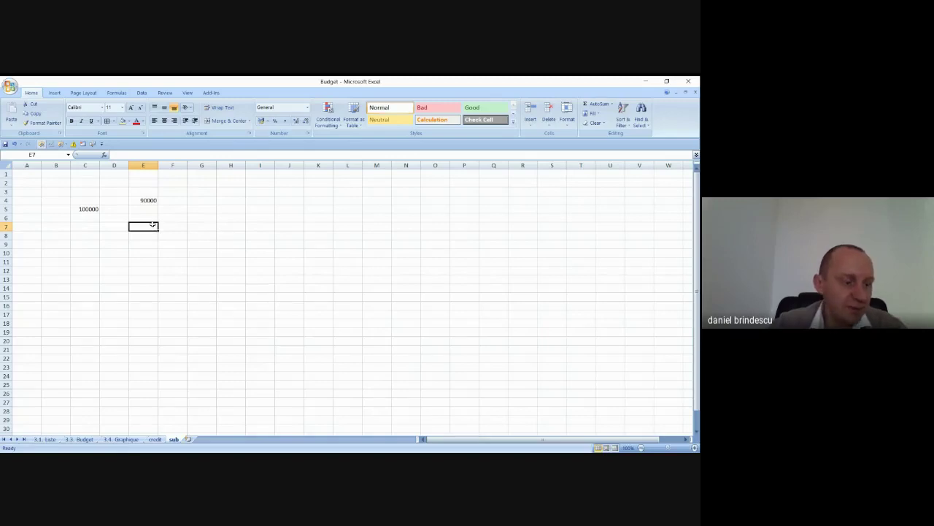
type("100")
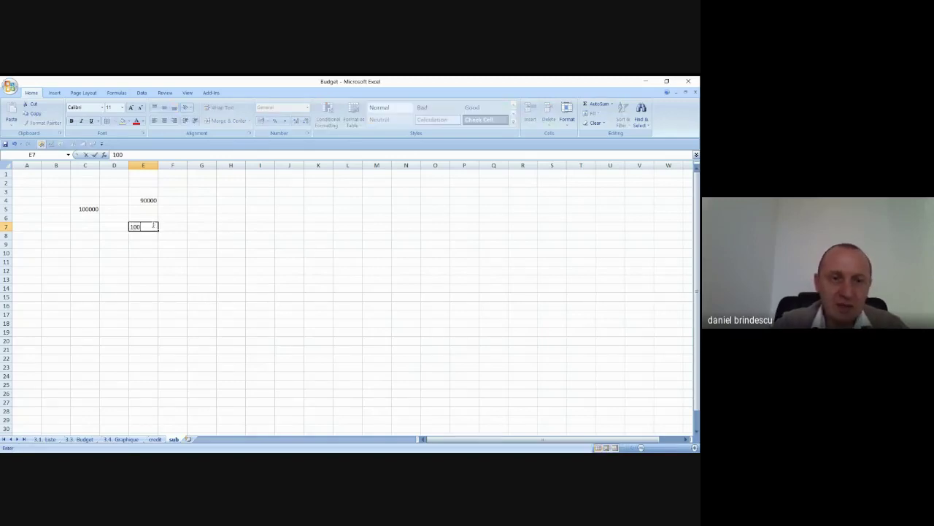
type("00")
key("Return")
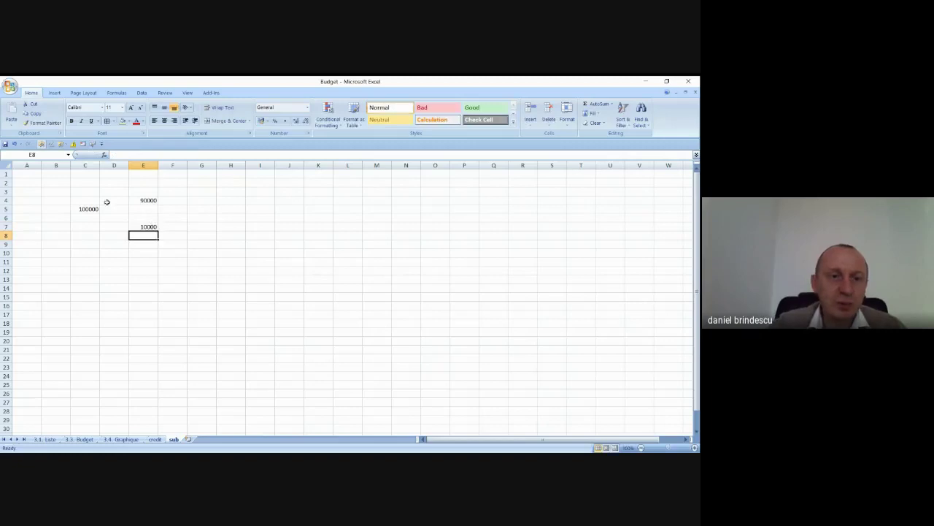
Format the range C4:E7 as Number with 0 decimal places and the 1000 separator
left_click_drag(93, 197, 151, 226)
right_click(146, 218)
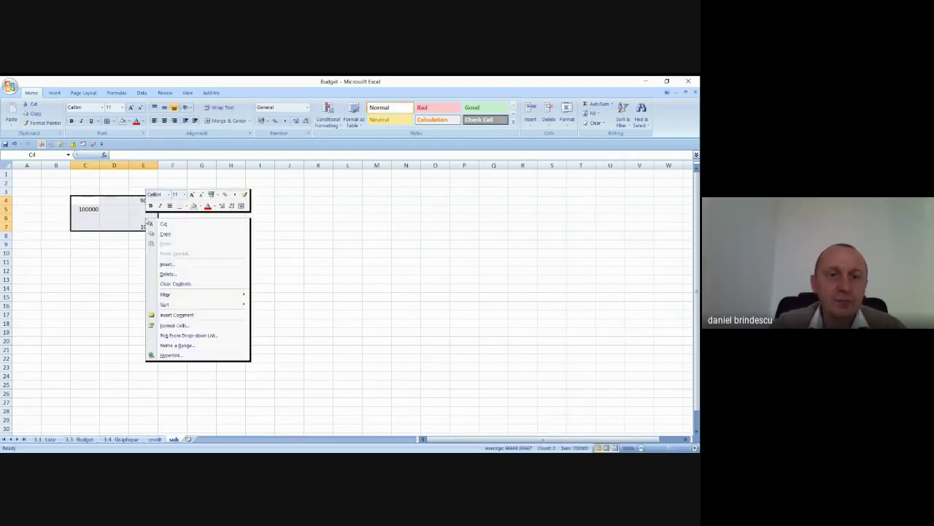
left_click(176, 325)
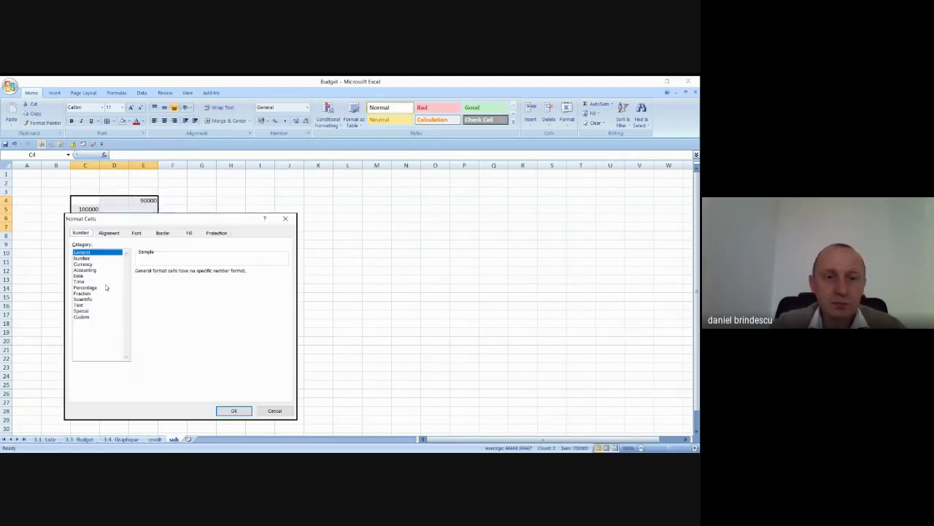
left_click(82, 257)
left_click(196, 274)
left_click(195, 274)
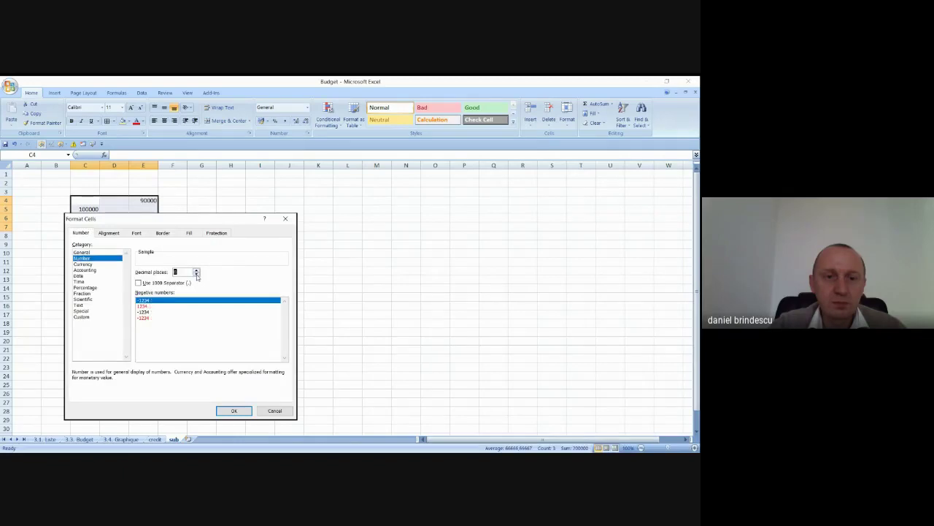
left_click(138, 283)
left_click(233, 410)
left_click(356, 237)
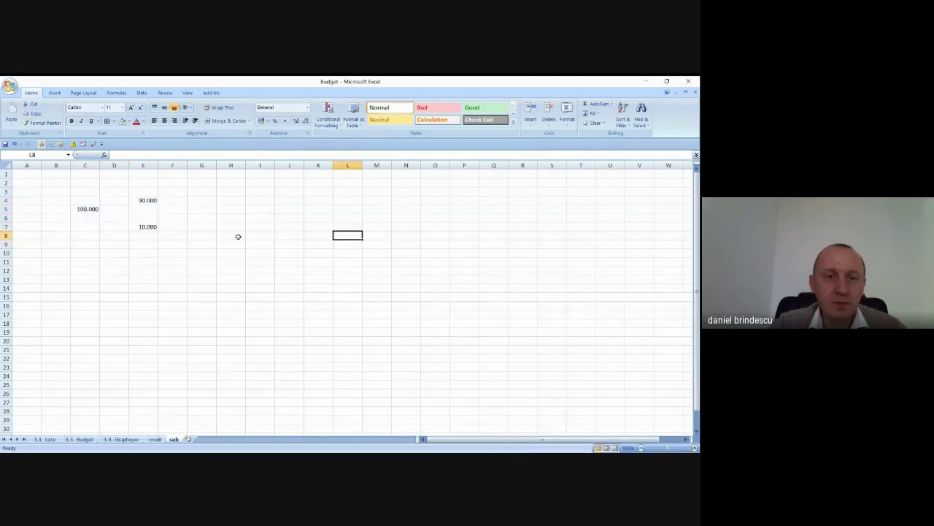
Label the two parts of the amount with "Subvention" in F3 and "Contribution propre" in F8
left_click(167, 191)
type("Con")
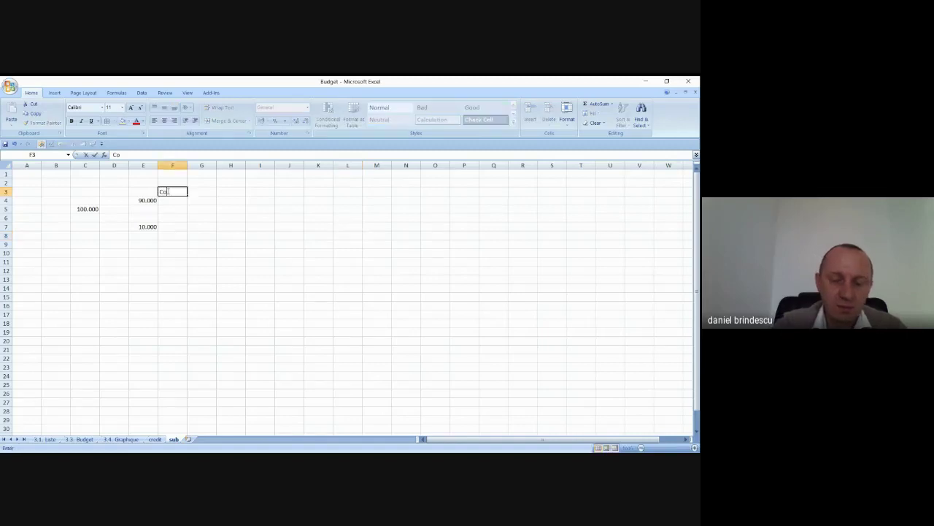
key("BackSpace")
key("BackSpace")
key("BackSpace")
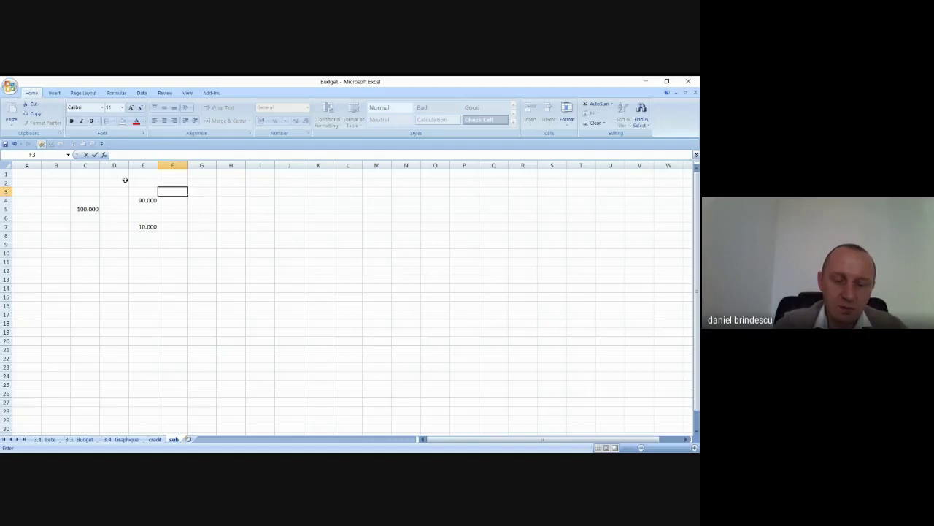
type("Subvention")
left_click(166, 236)
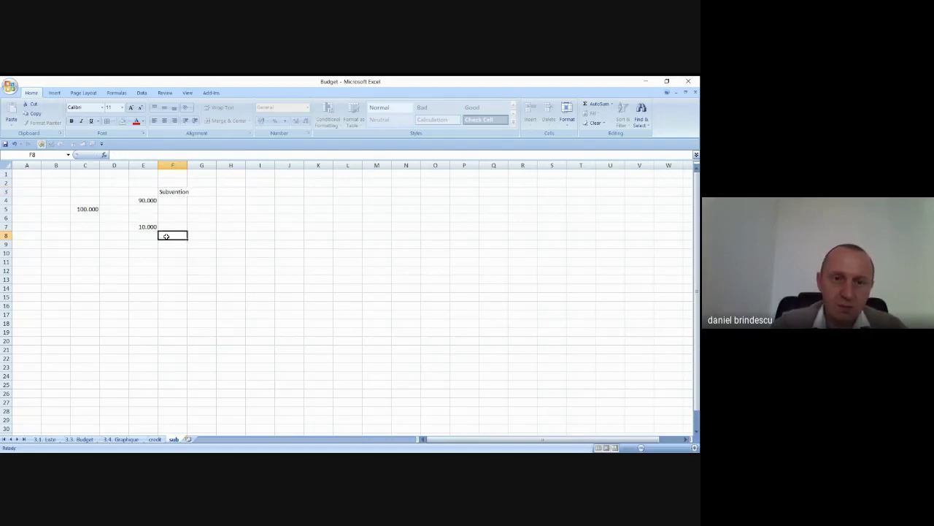
type("Contribu")
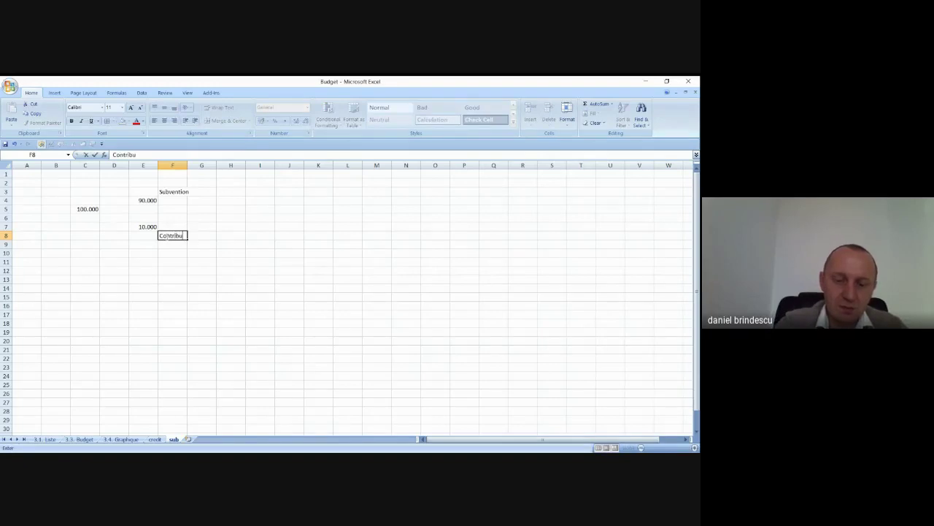
type("tion propre")
left_click(252, 270)
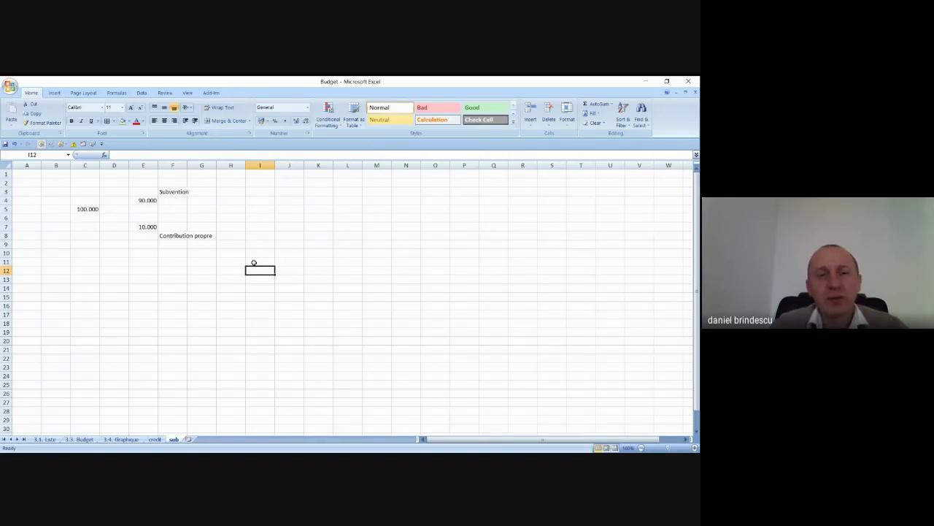
left_click(144, 202)
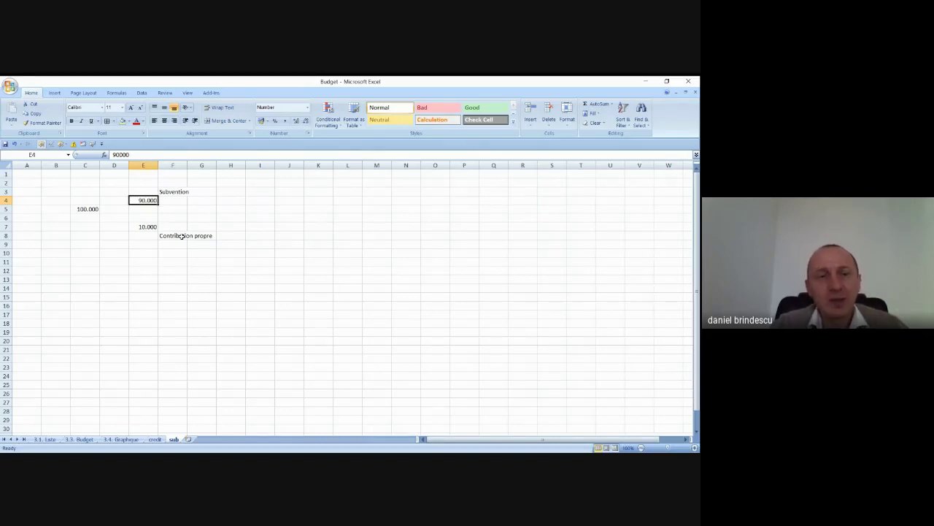
left_click(90, 211)
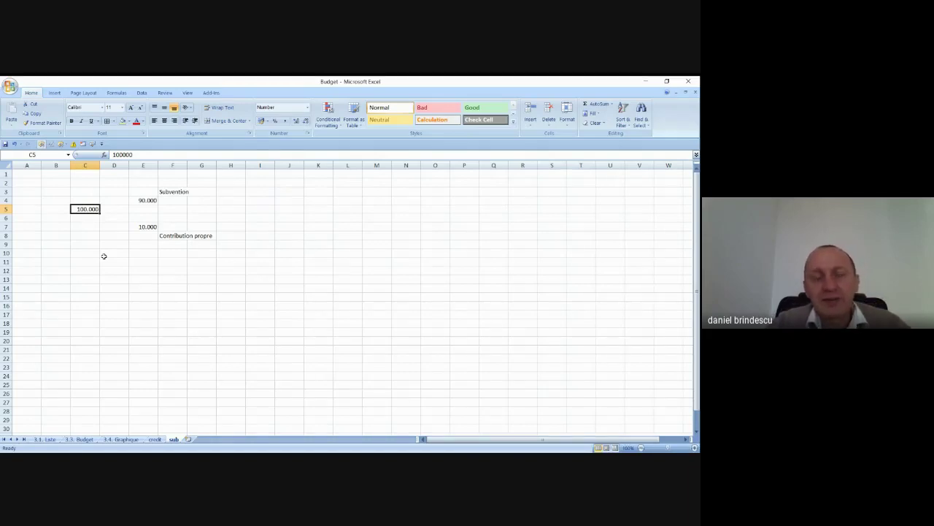
left_click(145, 200)
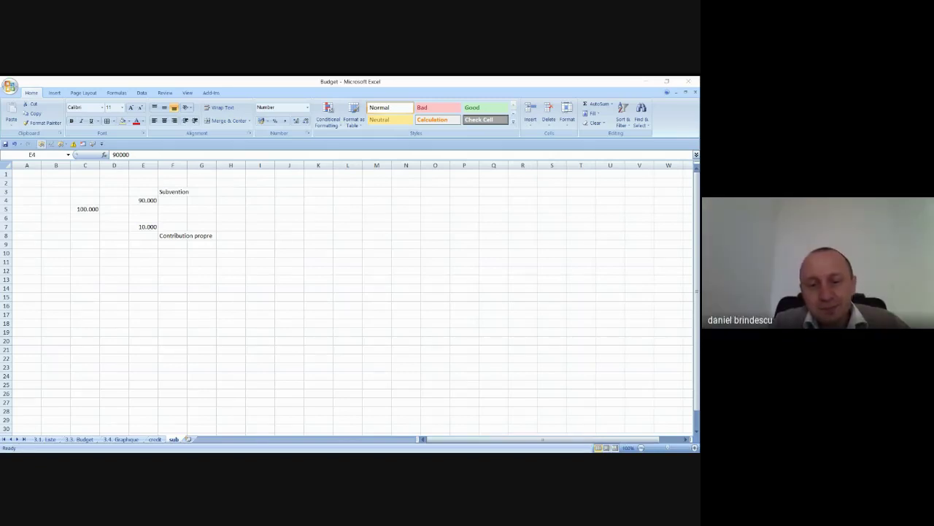
key("alt+Tab")
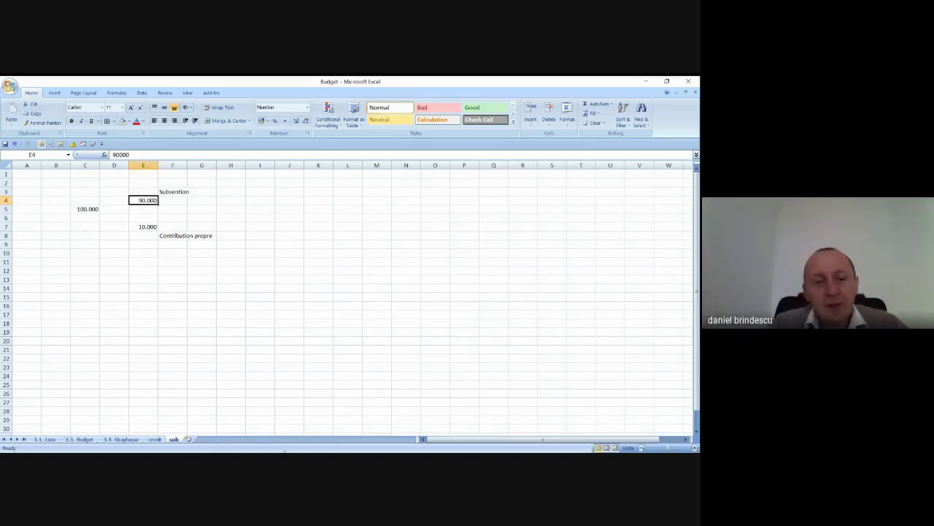
key("alt+Tab")
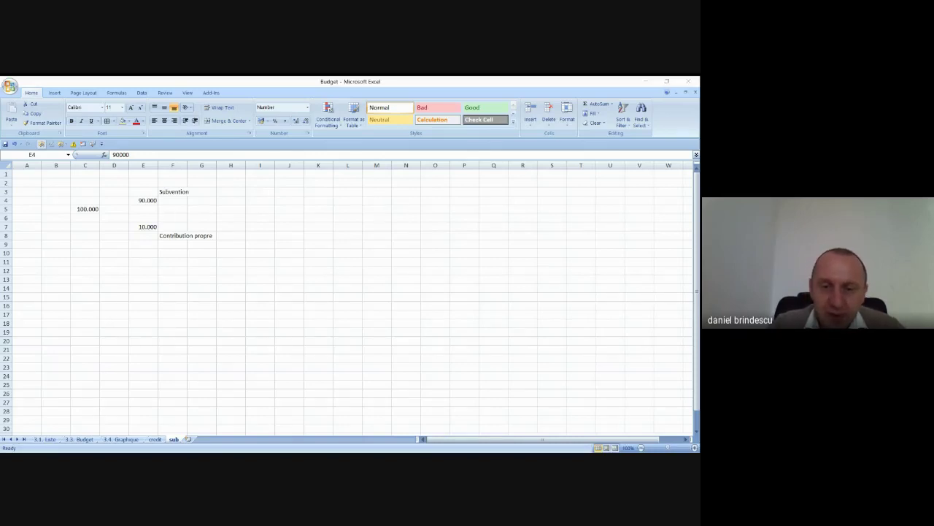
key("alt+Tab")
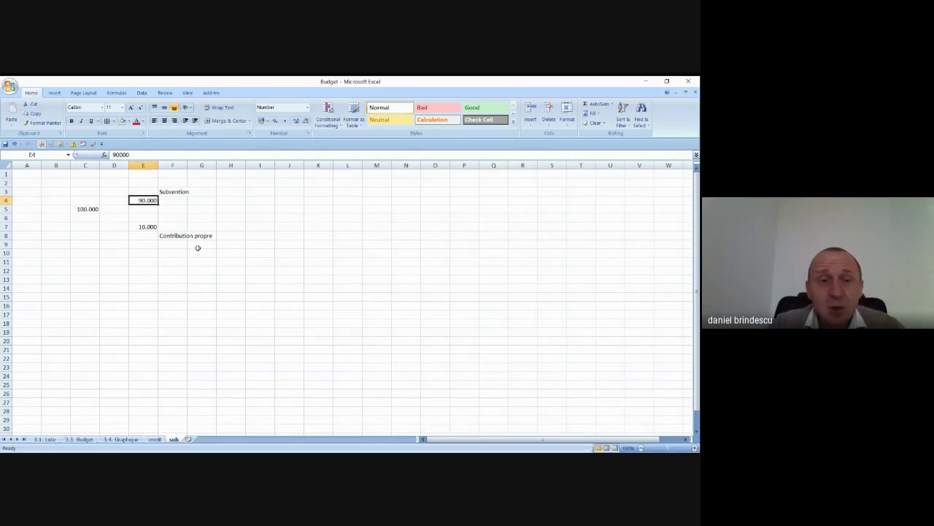
Enter 45000 in H2 as the first portion of the subsidy
left_click(223, 182)
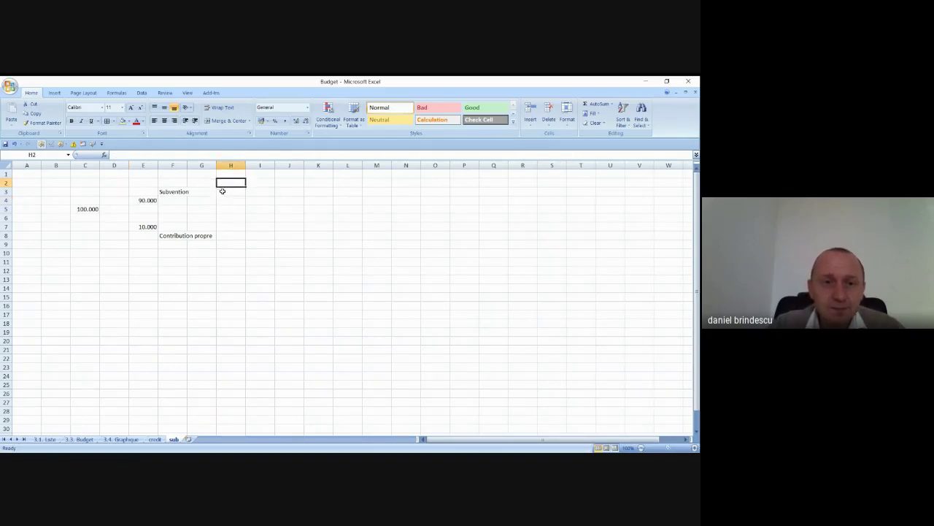
type("45")
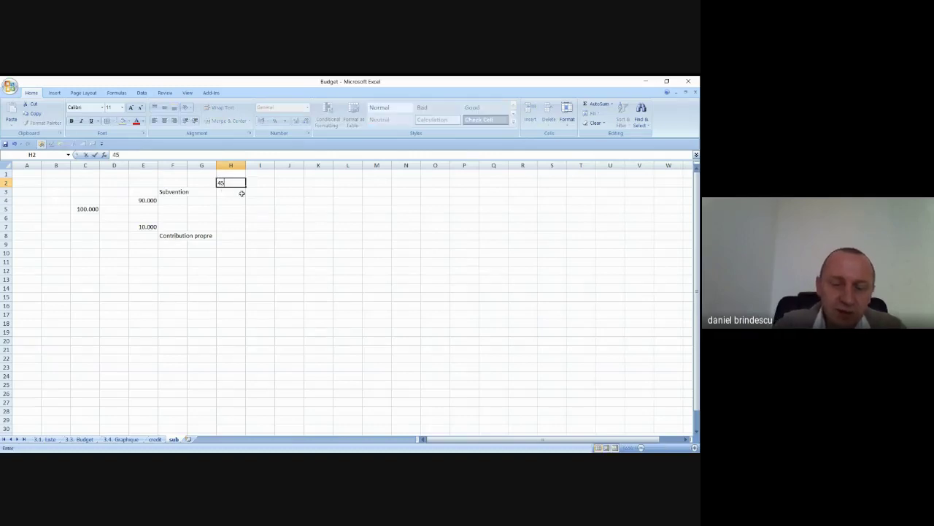
type("000")
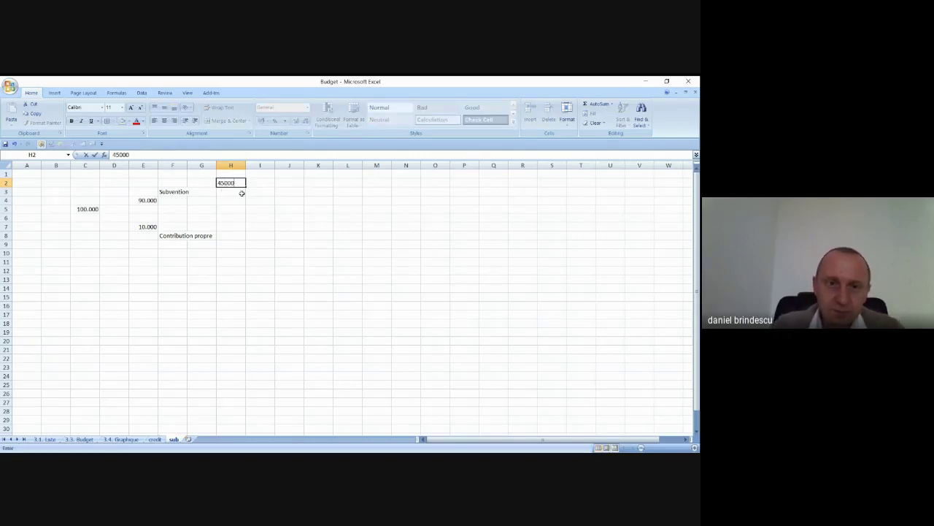
key("Return")
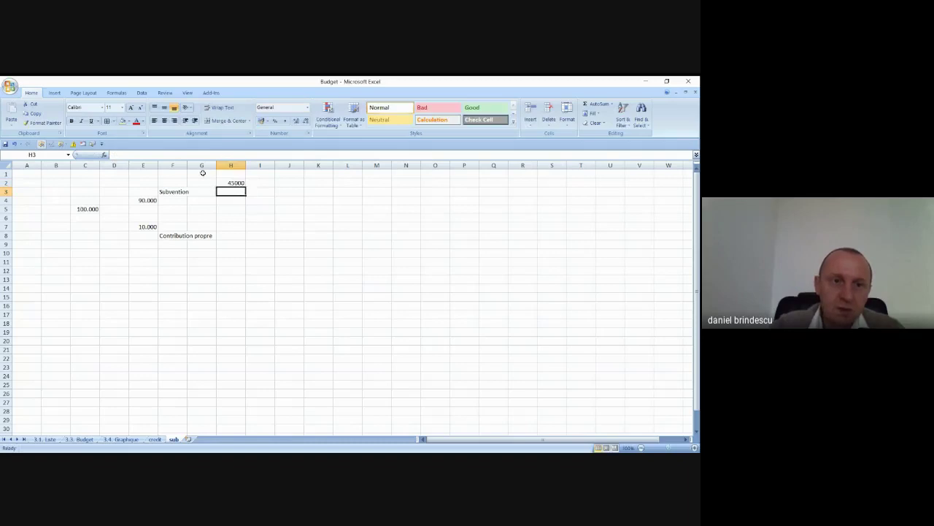
Enter the subsidy rate 90% in D4 and format the cell as a percentage
left_click(111, 200)
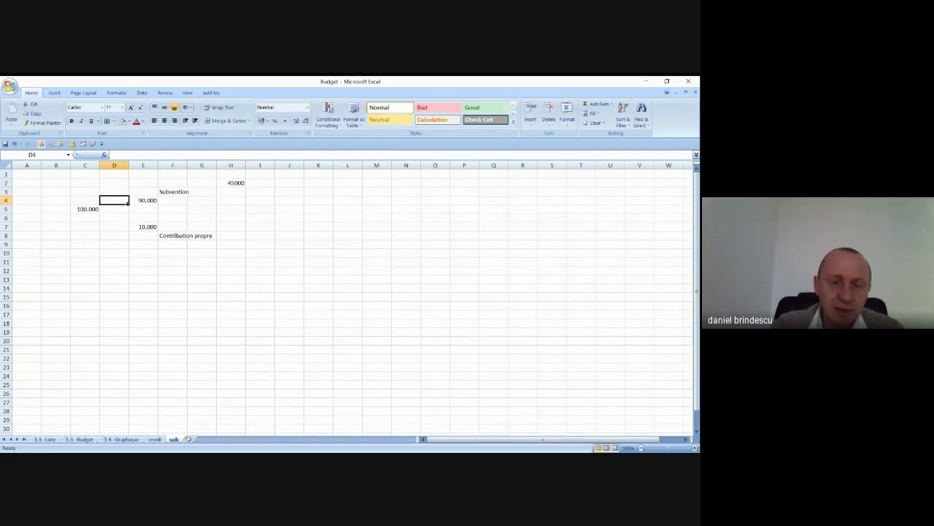
type("90%")
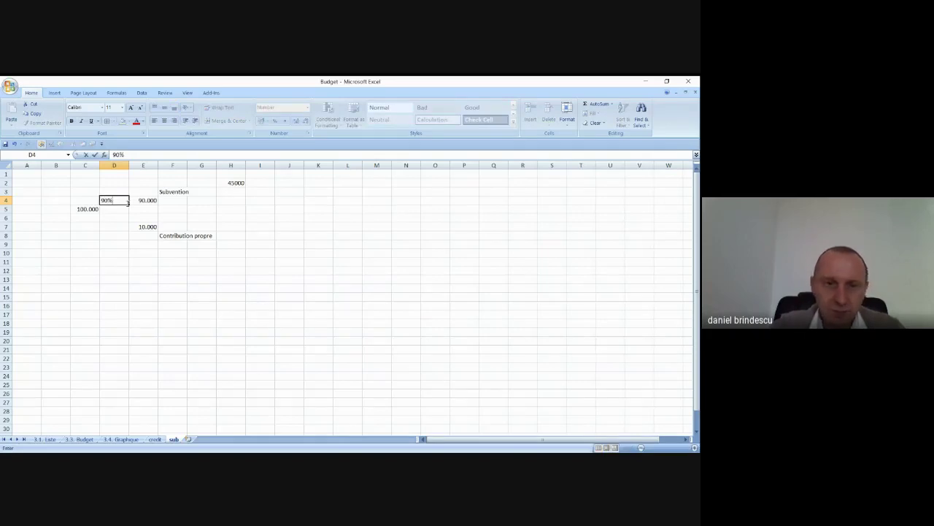
key("Return")
left_click(119, 199)
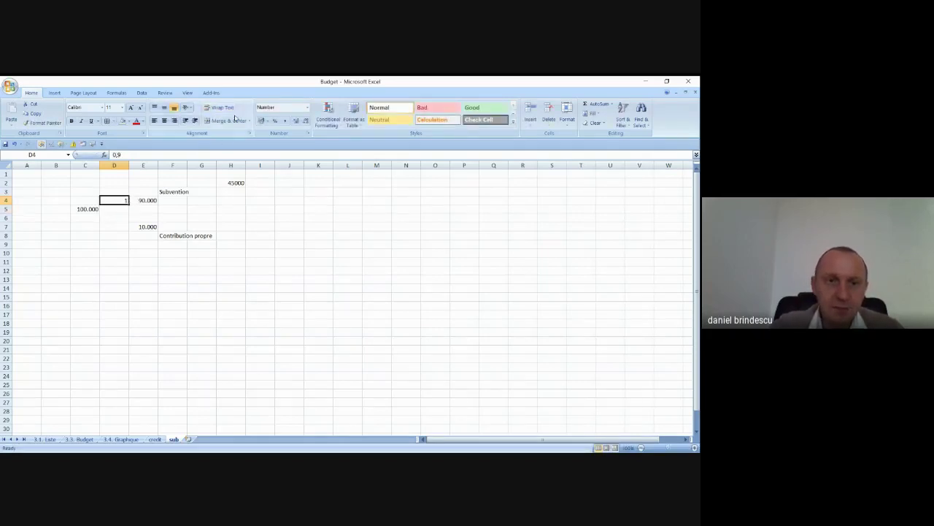
left_click(274, 121)
Replace the subsidy amount in E4 with the formula =C5*D4
left_click(152, 200)
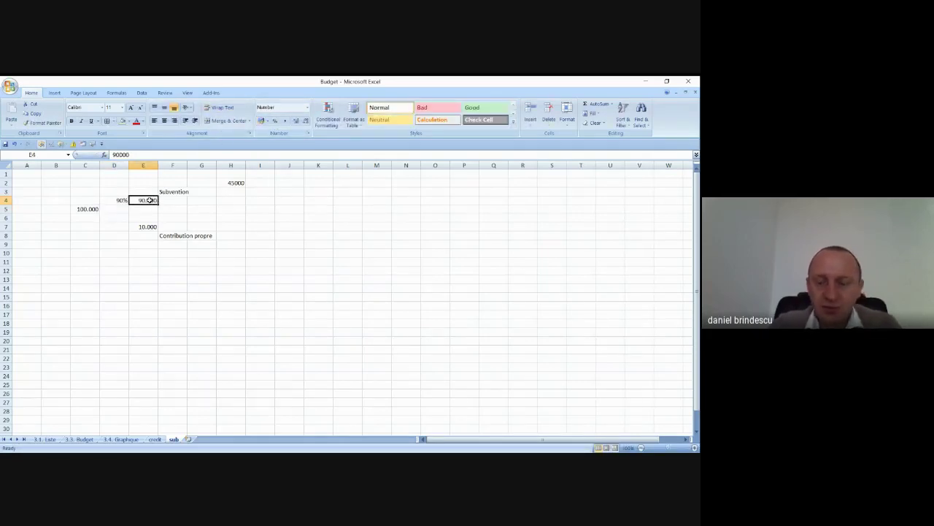
type("=")
left_click(83, 208)
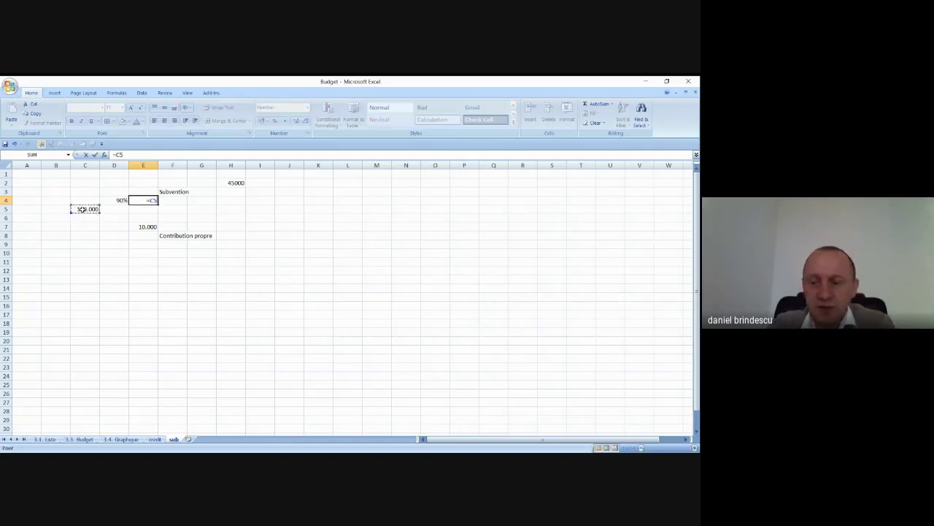
type("*")
left_click(119, 200)
key("Return")
Replace the own contribution in E7 with the formula =C5-E4
left_click(144, 227)
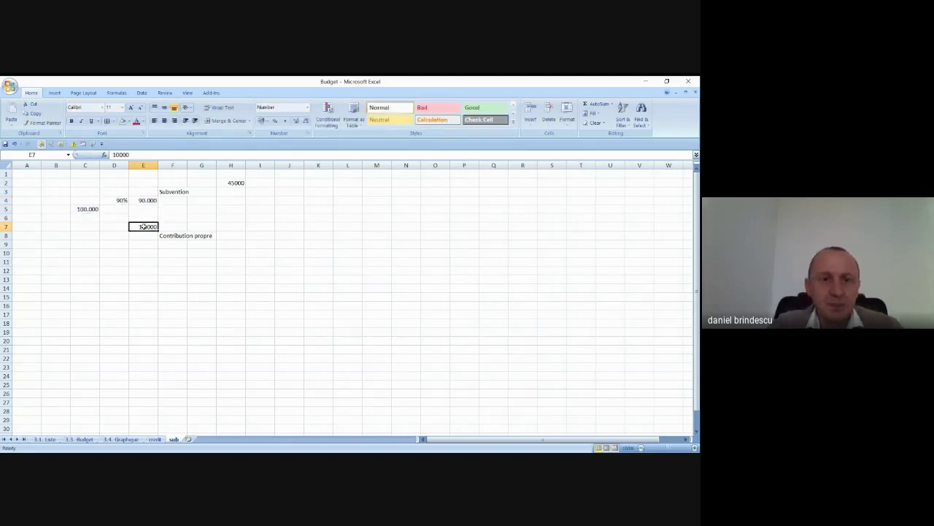
type("=")
left_click(91, 209)
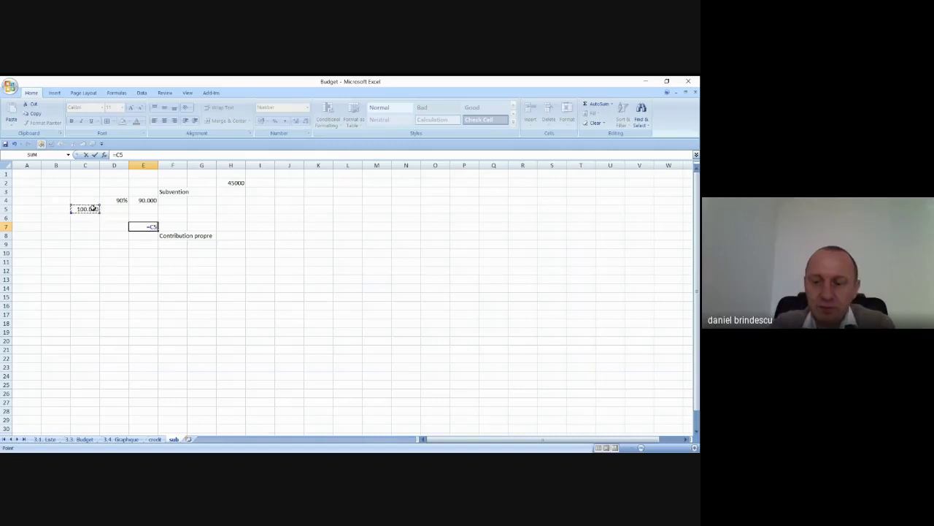
type("-")
left_click(139, 201)
key("Return")
left_click(289, 227)
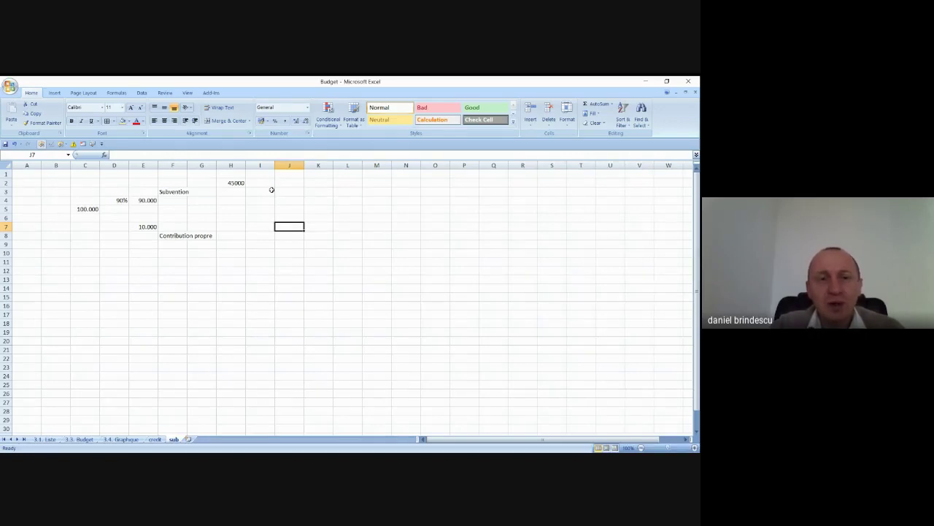
Enter the percentage 50% in G2 for the first portion of the subsidy
left_click(198, 182)
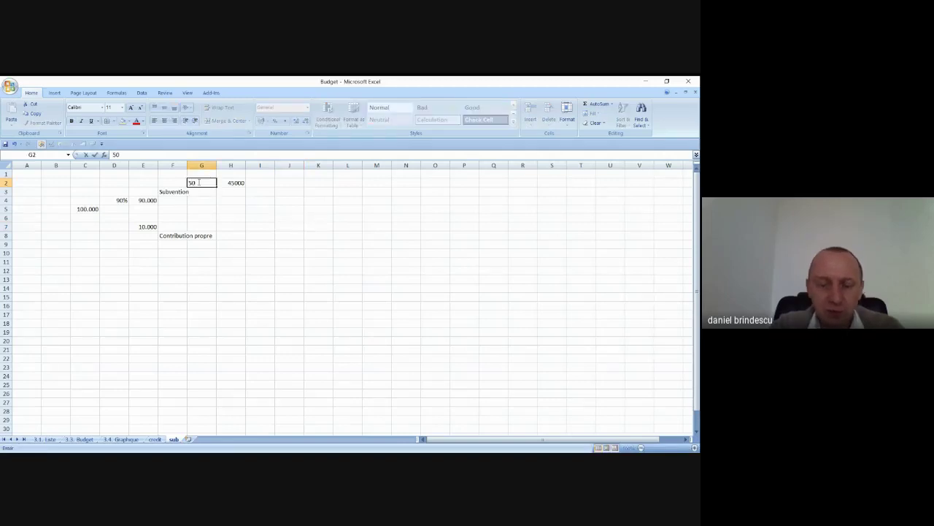
type("50%")
key("Return")
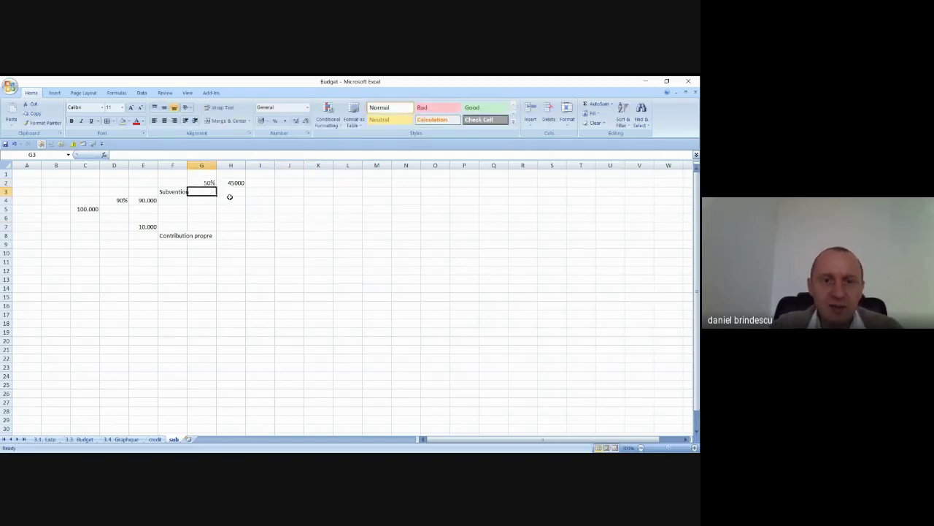
Calculate the first subsidy portion in H2 with the formula =E4*G2
left_click(229, 183)
type("=")
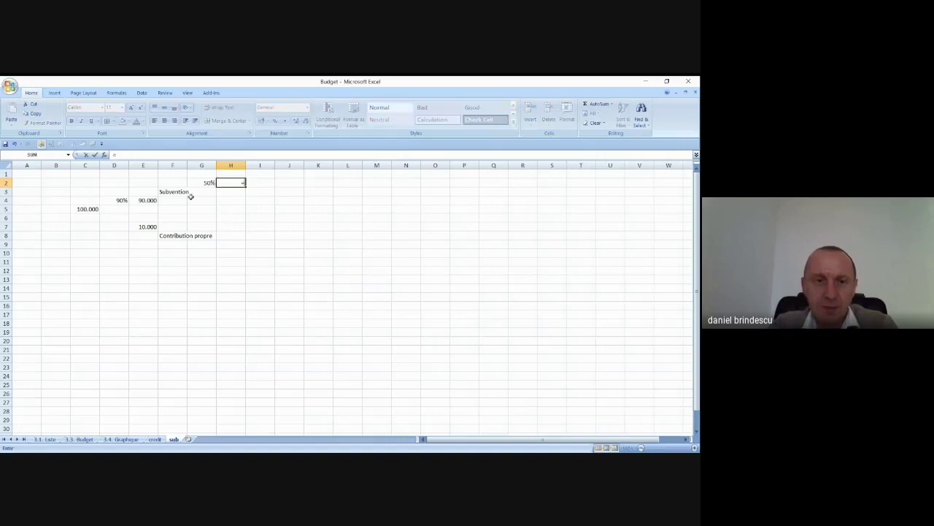
left_click(148, 201)
type("*")
left_click(209, 183)
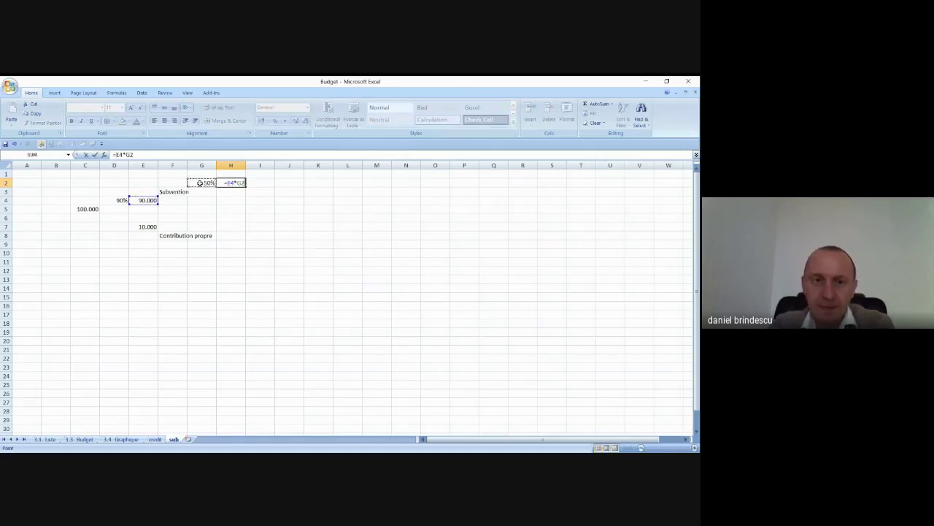
key("Return")
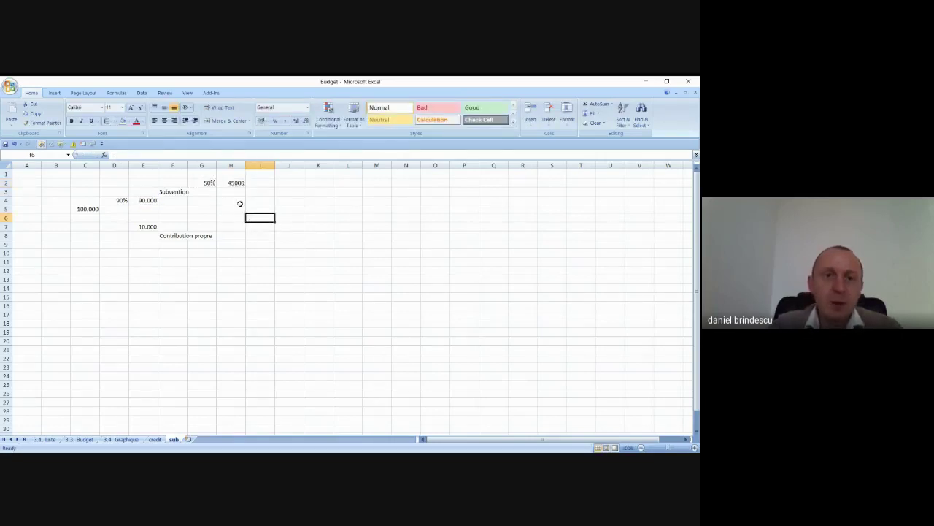
Calculate the remaining subsidy portion in H4 with the formula =E4-H2
left_click(230, 202)
type("=")
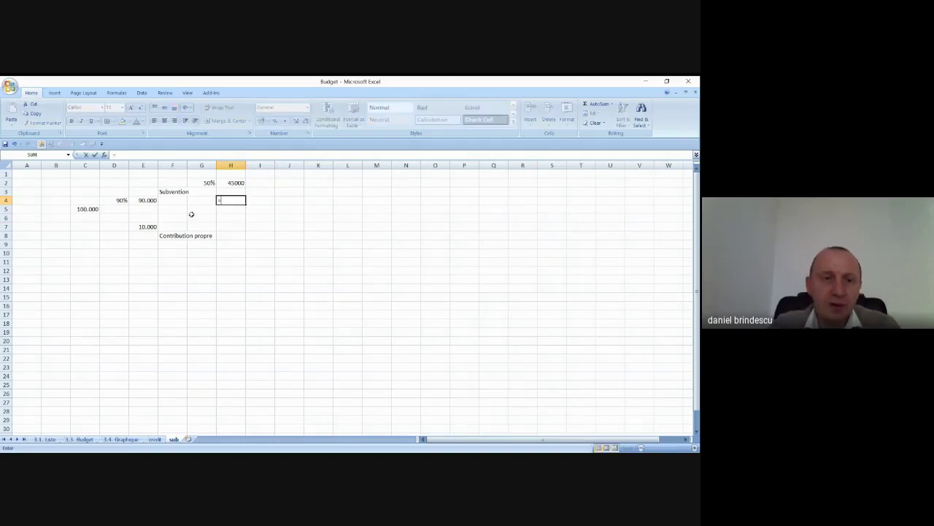
left_click(147, 202)
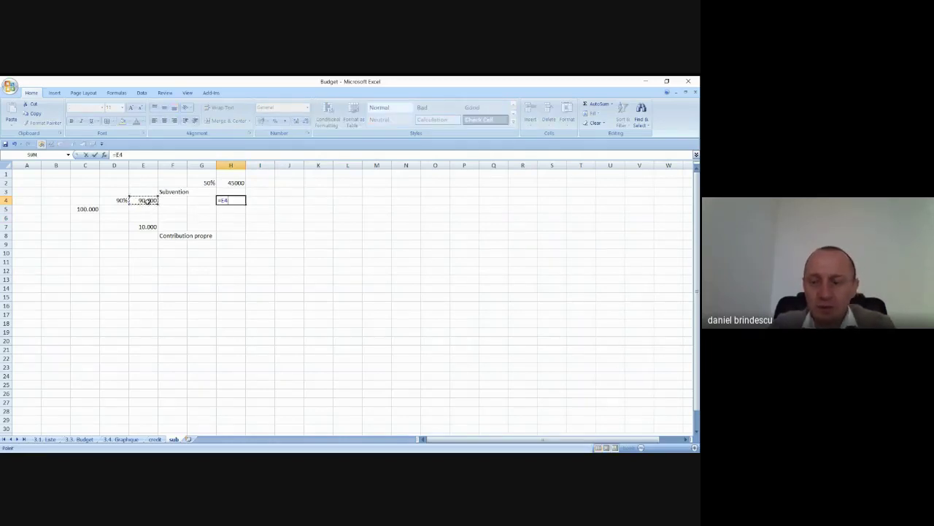
type("-")
left_click(236, 183)
key("Return")
left_click(307, 205)
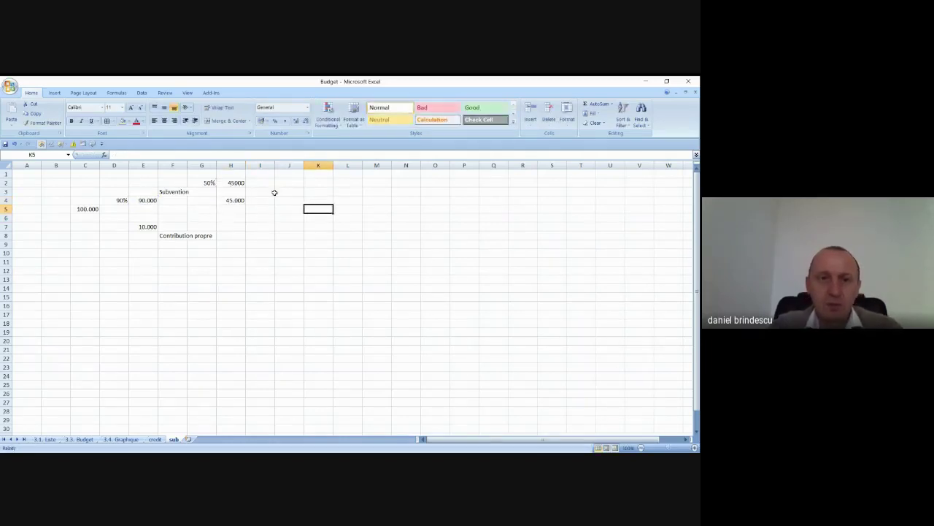
Label the two subsidy portions with "Avance" in I2 and "Payement final" in I4
left_click(267, 184)
type("Avance")
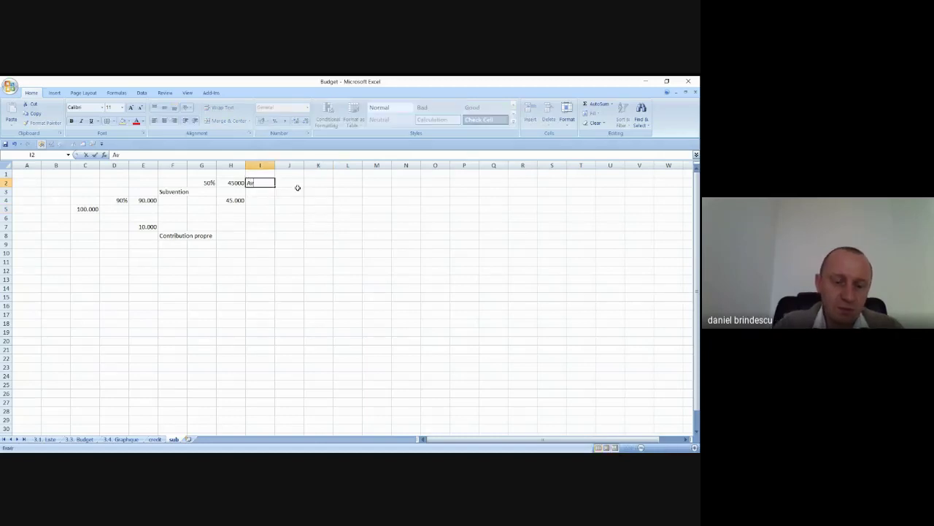
key("Down")
key("Down")
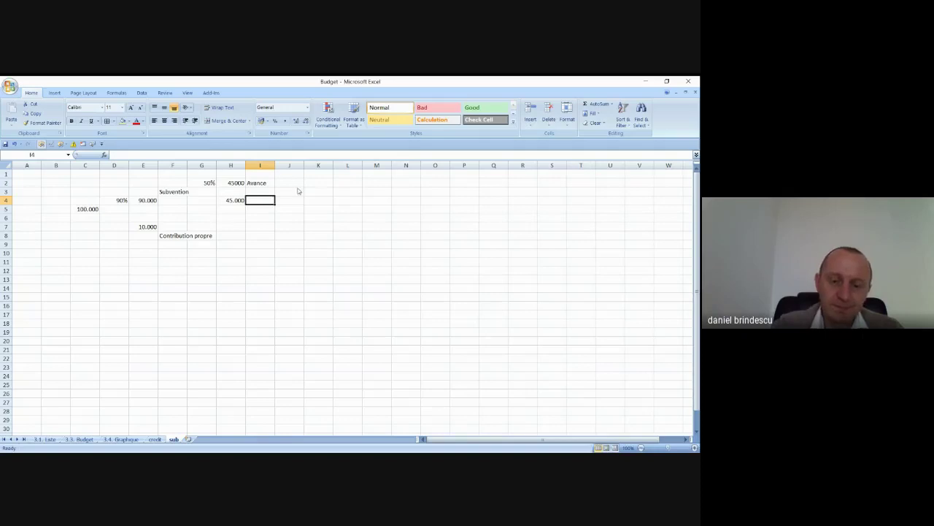
type("Pay")
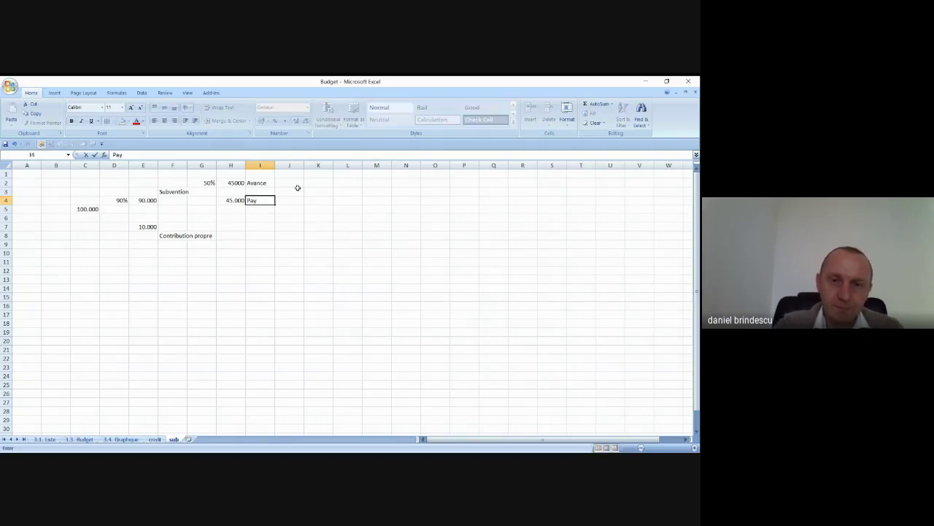
type("ement finl")
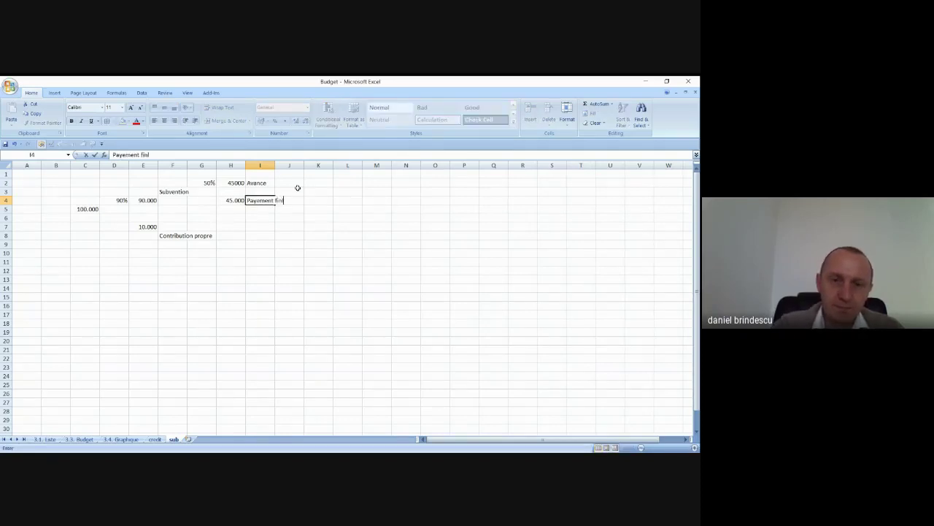
key("BackSpace")
type("al")
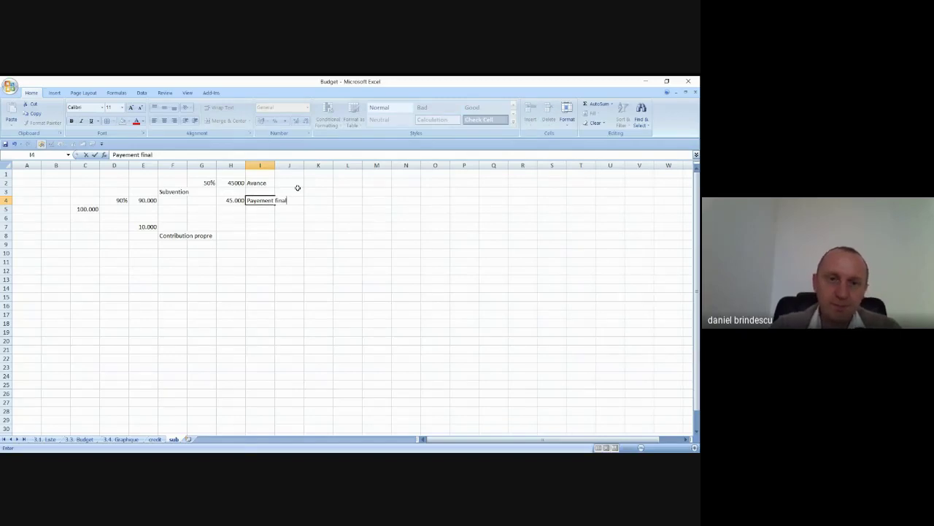
key("Return")
left_click(358, 217)
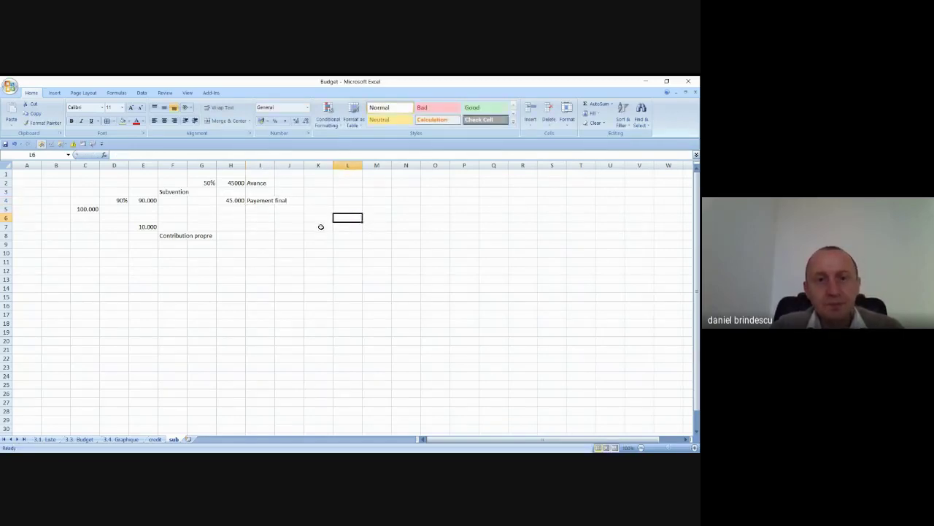
Format the advance amount in H2 as a number with 0 decimal places and the 1000 separator
left_click(235, 183)
right_click(235, 183)
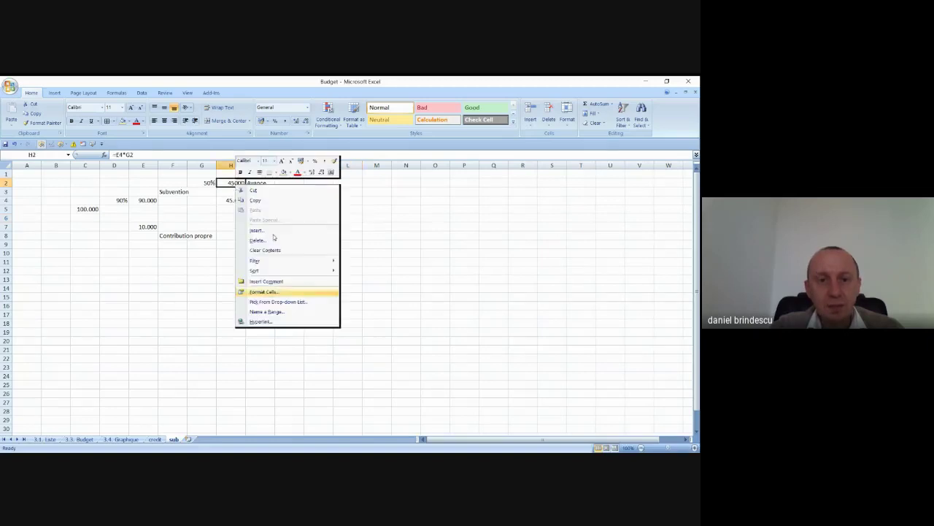
left_click(270, 293)
left_click(205, 231)
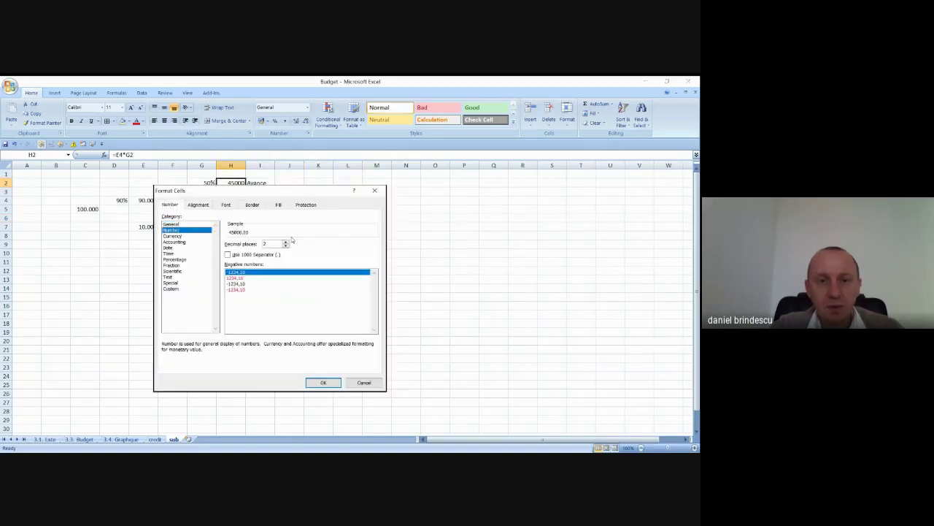
double_click(285, 246)
left_click(271, 254)
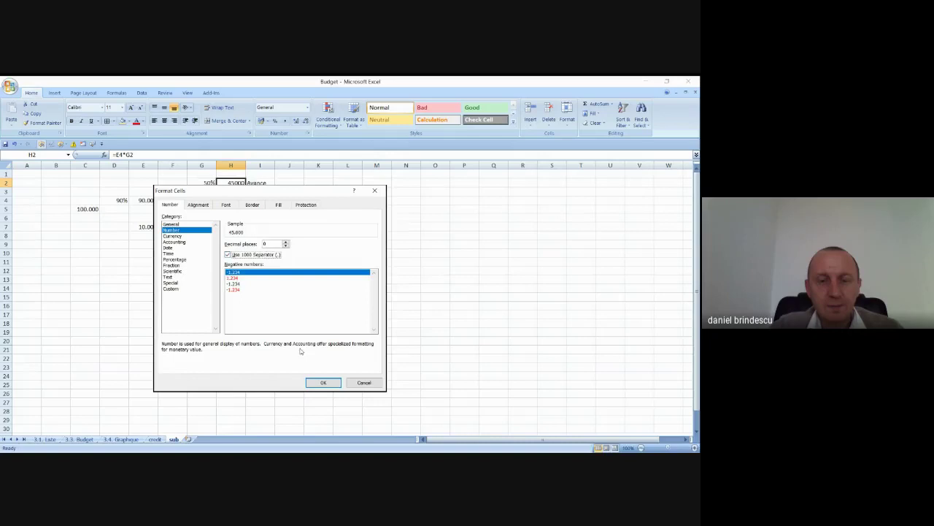
left_click(322, 383)
left_click(394, 244)
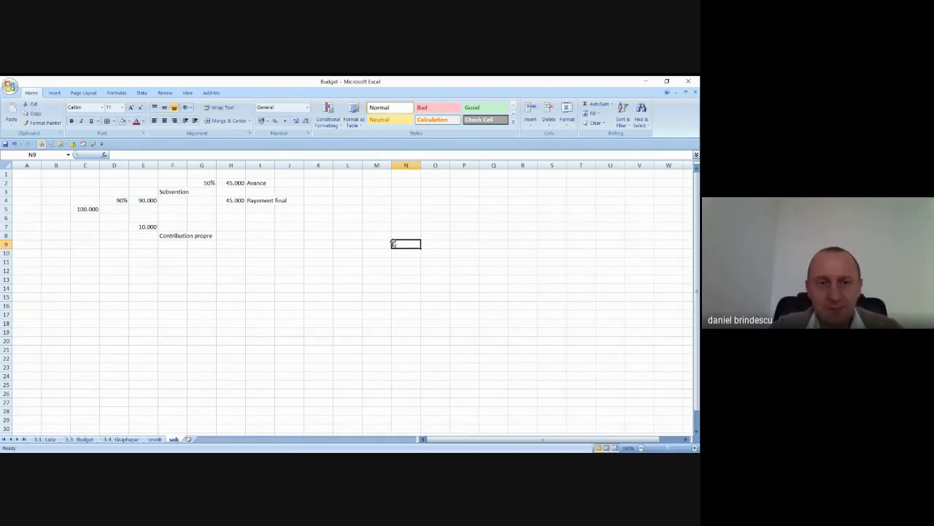
left_click(227, 183)
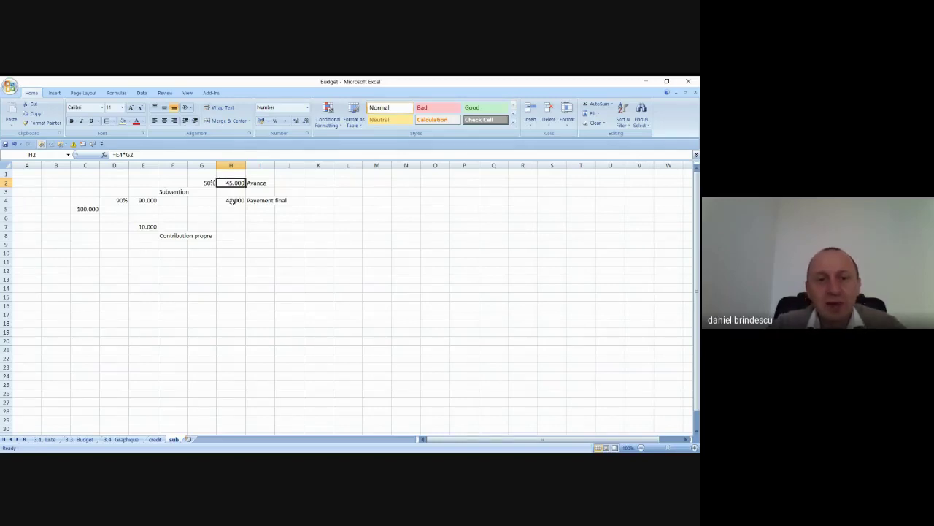
left_click(232, 201)
left_click(144, 227)
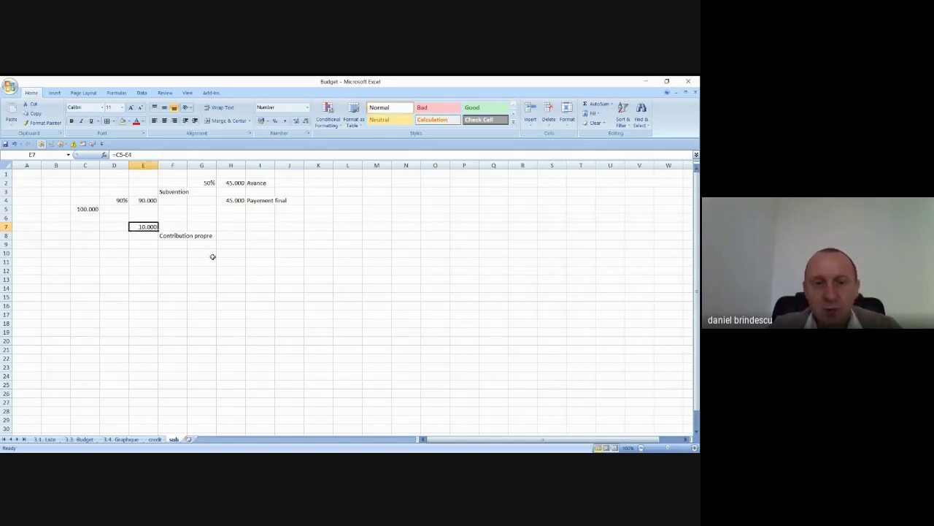
left_click(234, 184)
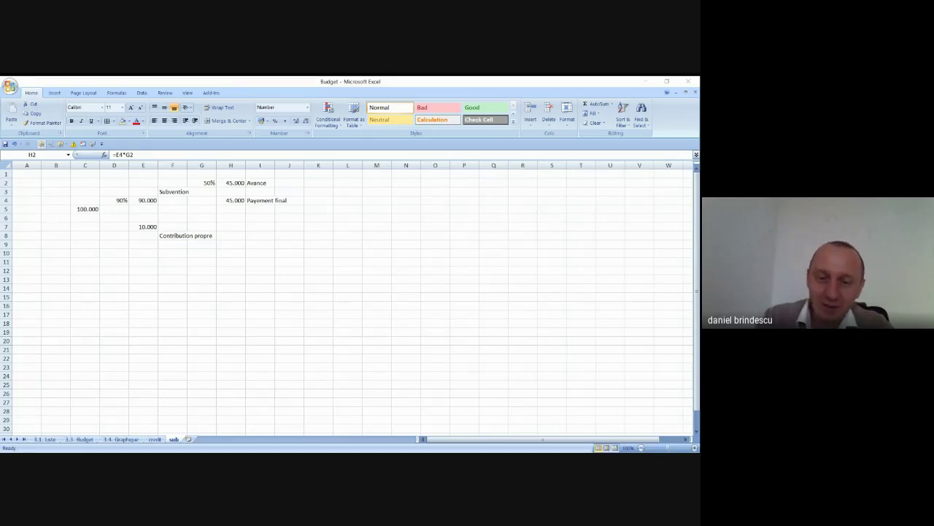
key("alt+Tab")
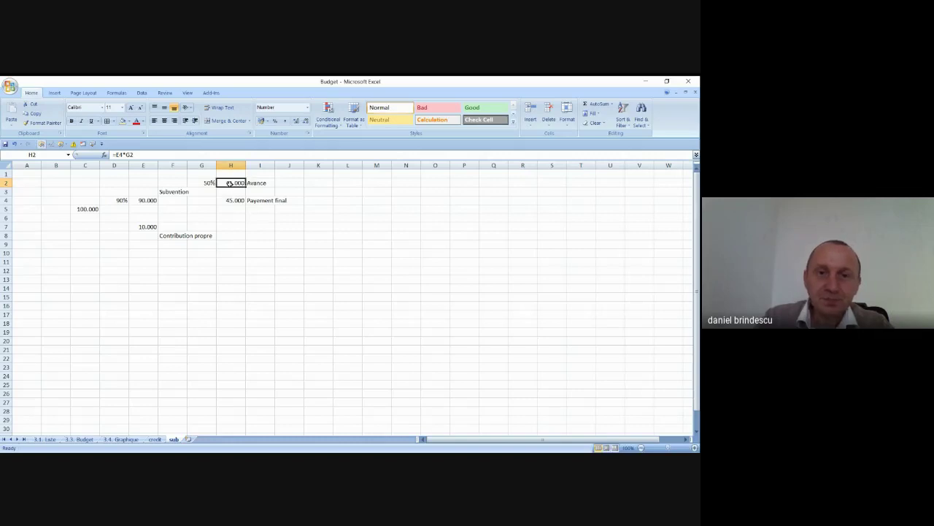
left_click_drag(232, 175, 257, 193)
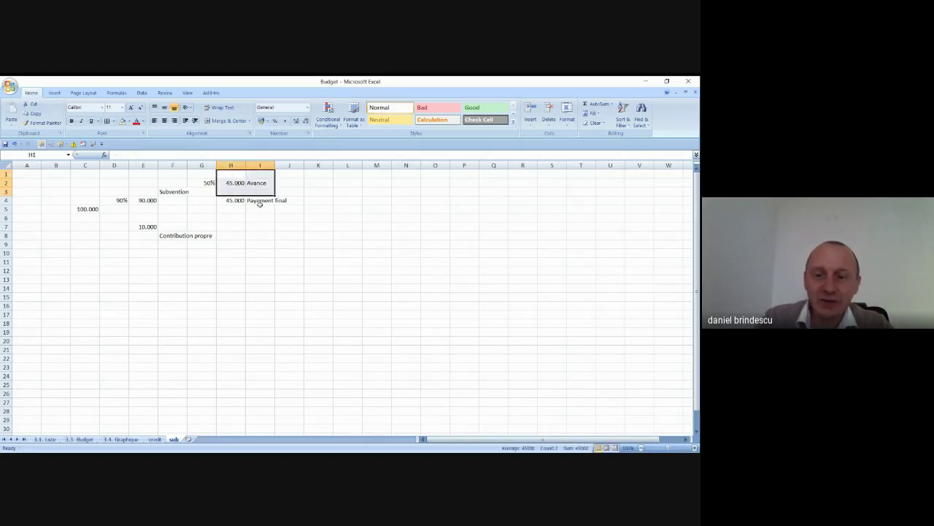
key("alt+Tab")
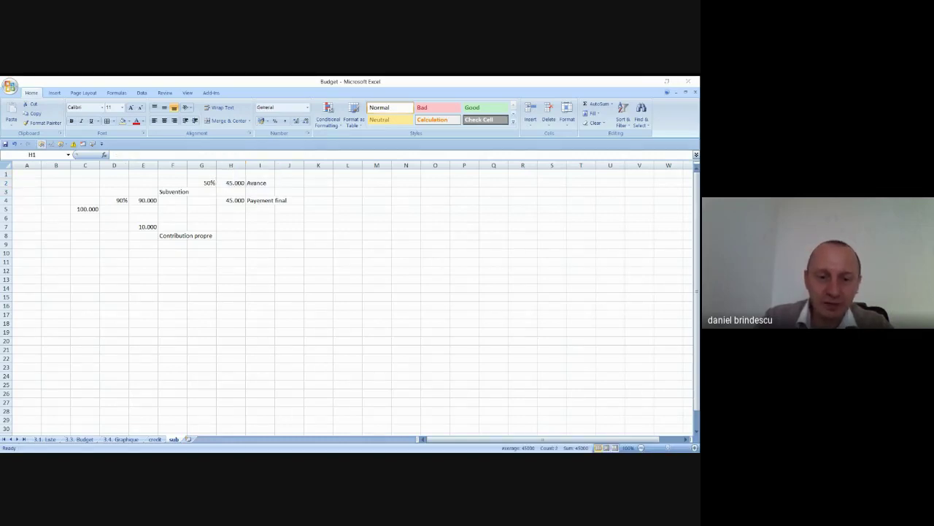